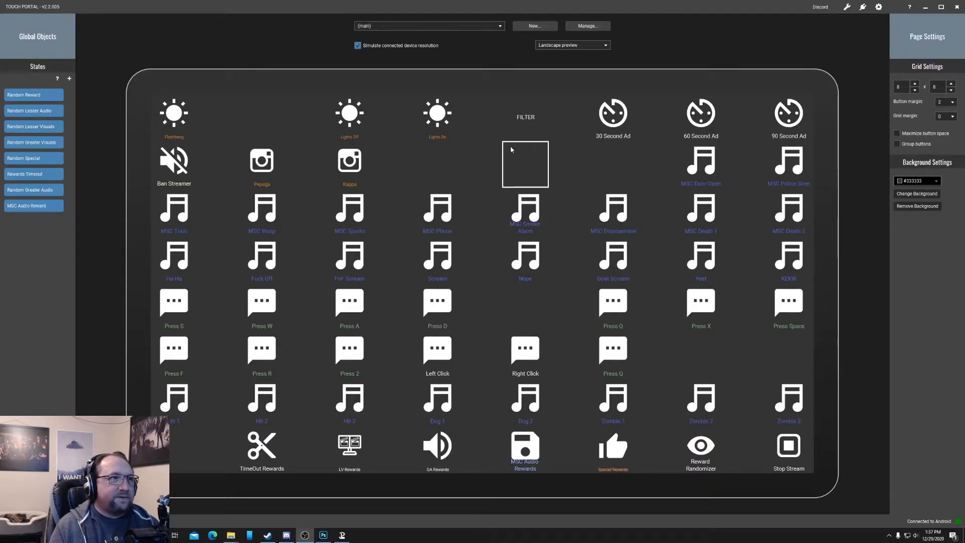
# - Open the Tut_Random page and add a custom state with the ID tut_random and the name Tutorial Random
pyautogui.click(500, 26)
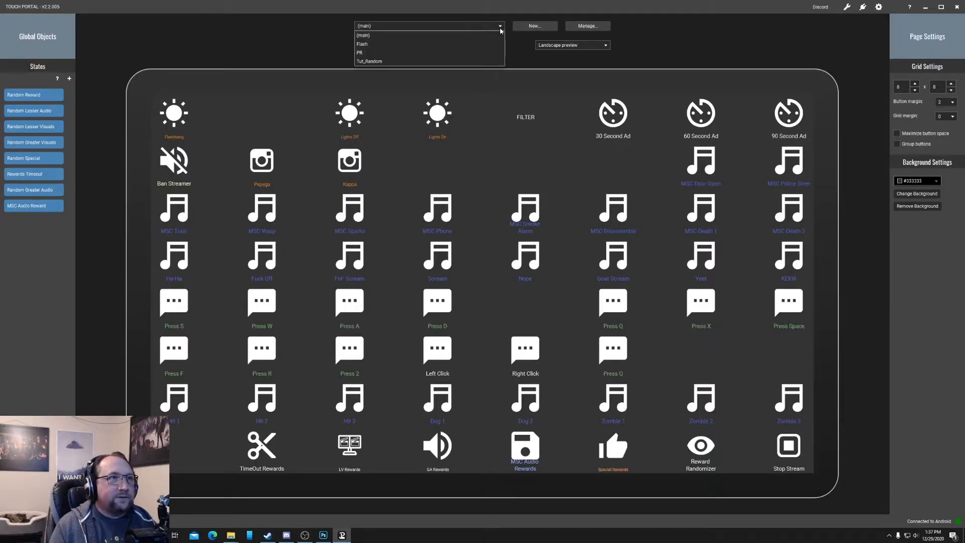
pyautogui.click(369, 61)
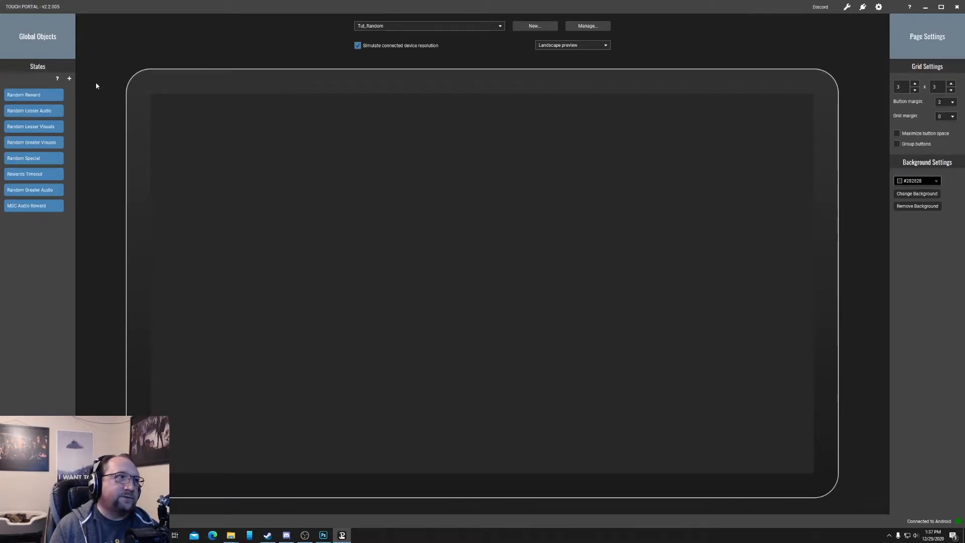
pyautogui.click(70, 79)
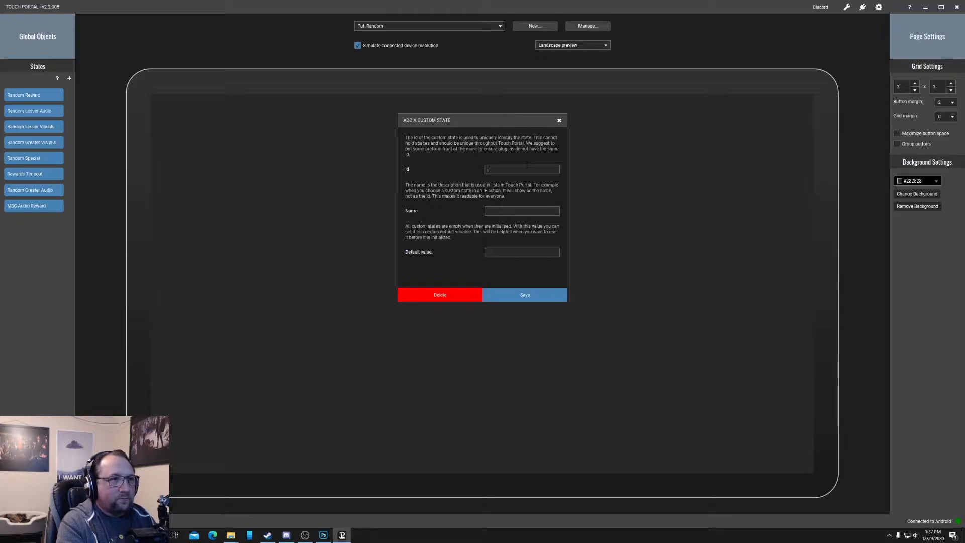
pyautogui.write('tut_ran')
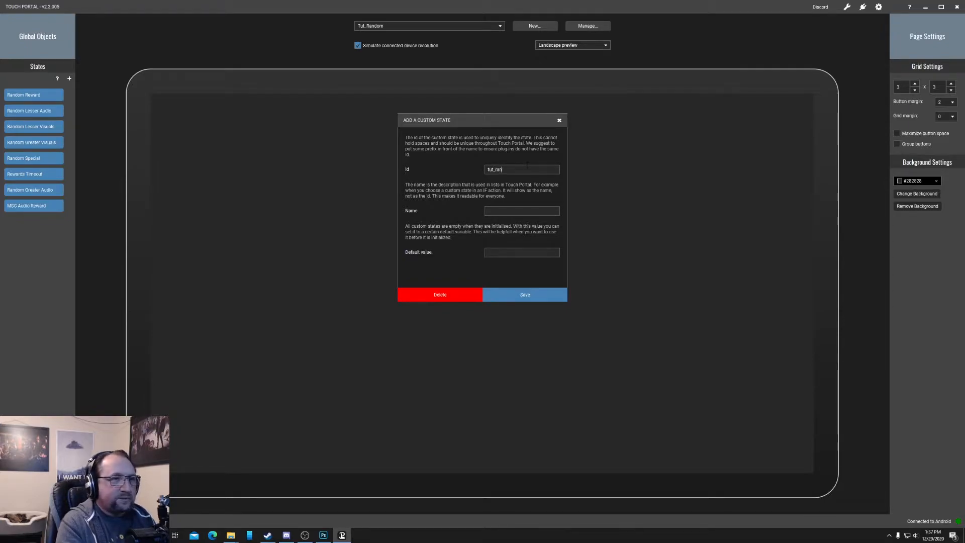
pyautogui.write('dom')
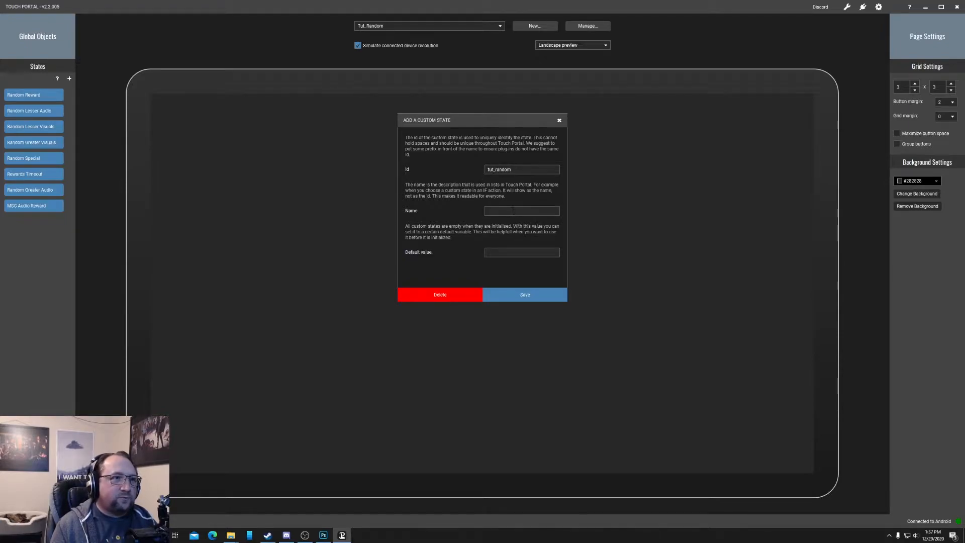
pyautogui.click(540, 213)
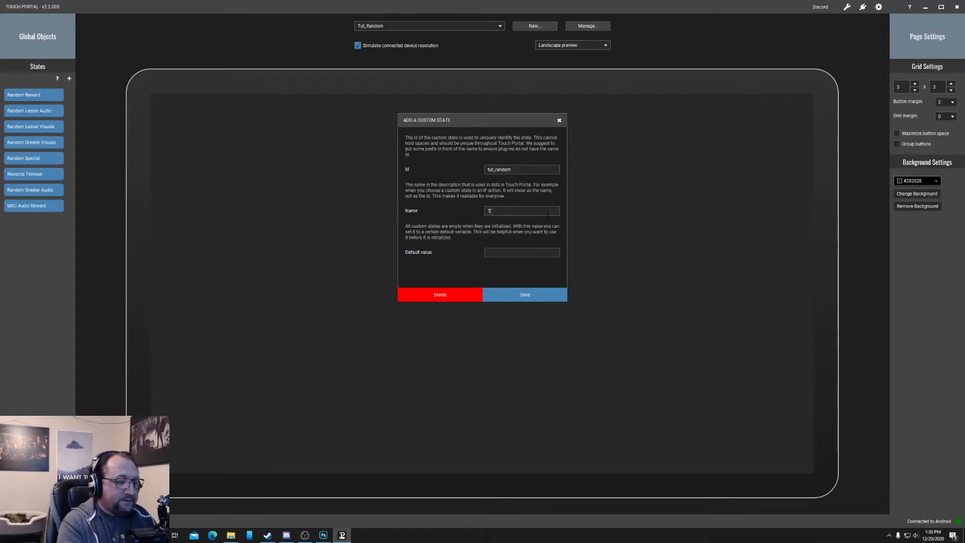
pyautogui.write('orial Random')
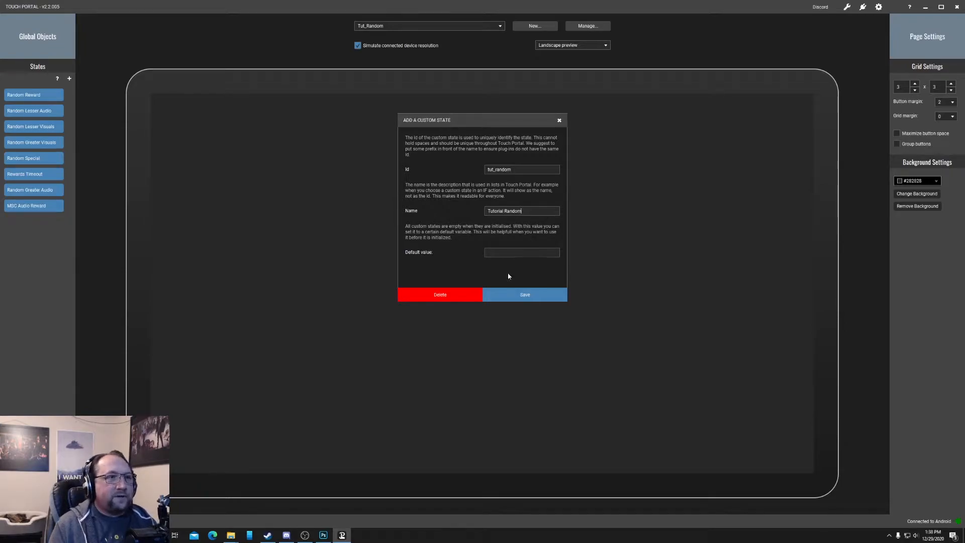
pyautogui.click(521, 296)
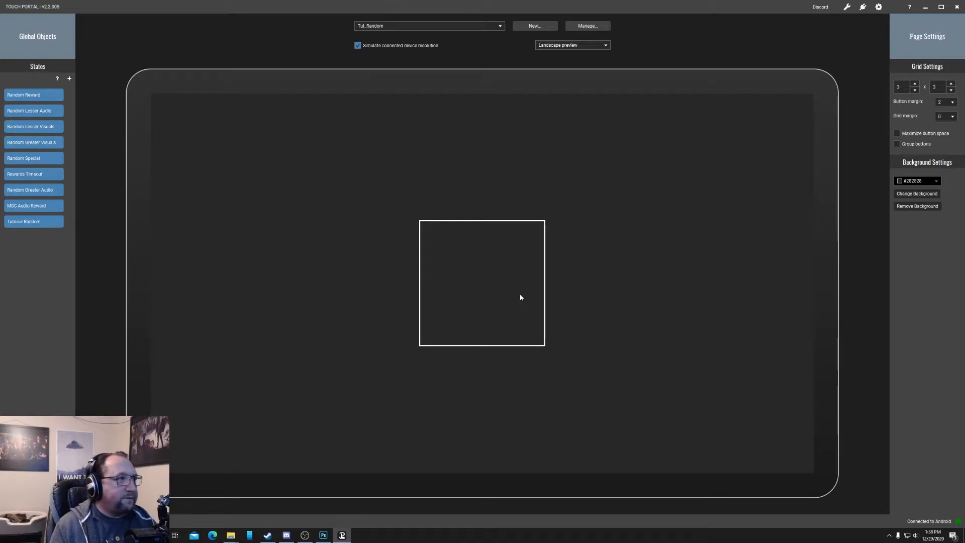
# - Add a custom state with the ID tut_sounds and the name Tutorial Sounds
pyautogui.click(70, 80)
pyautogui.click(521, 170)
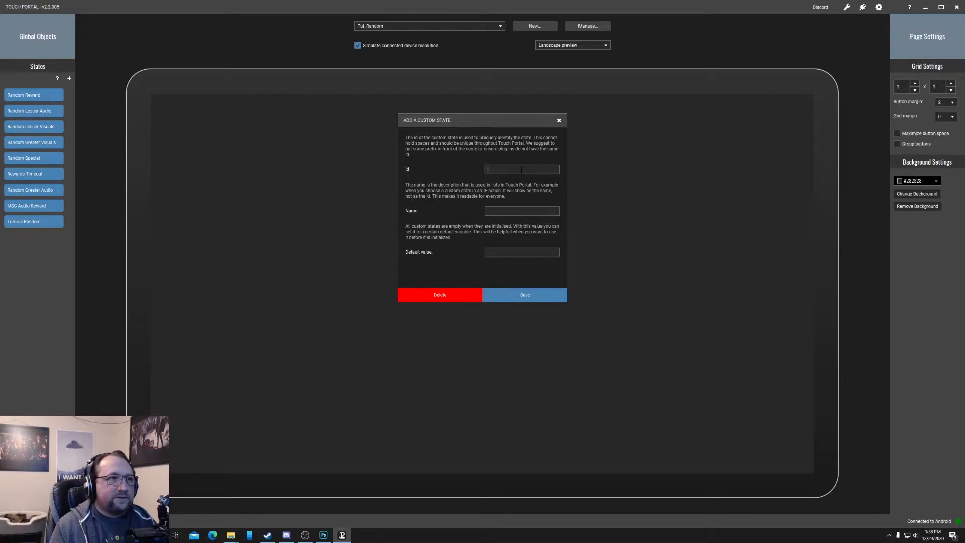
pyautogui.write('tut')
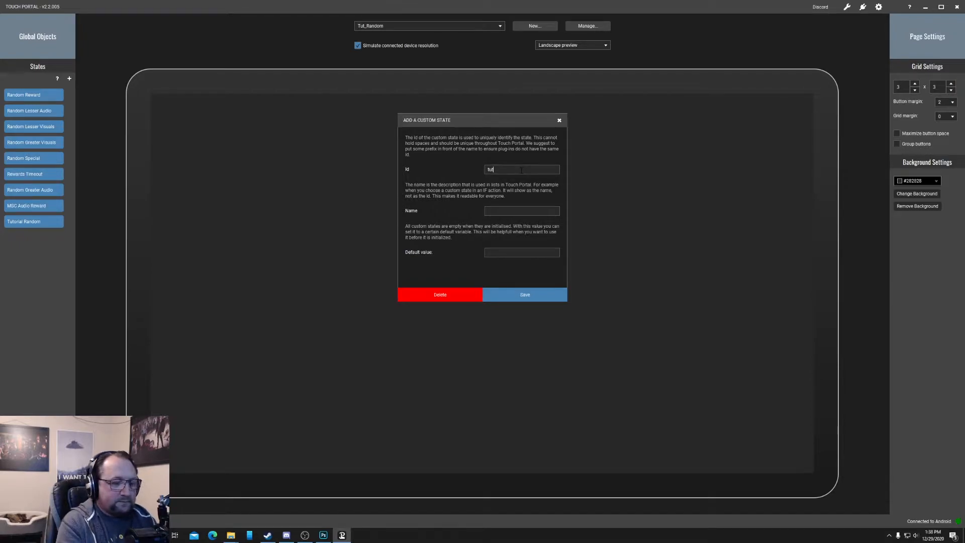
pyautogui.write('_sounds')
pyautogui.press('Tab')
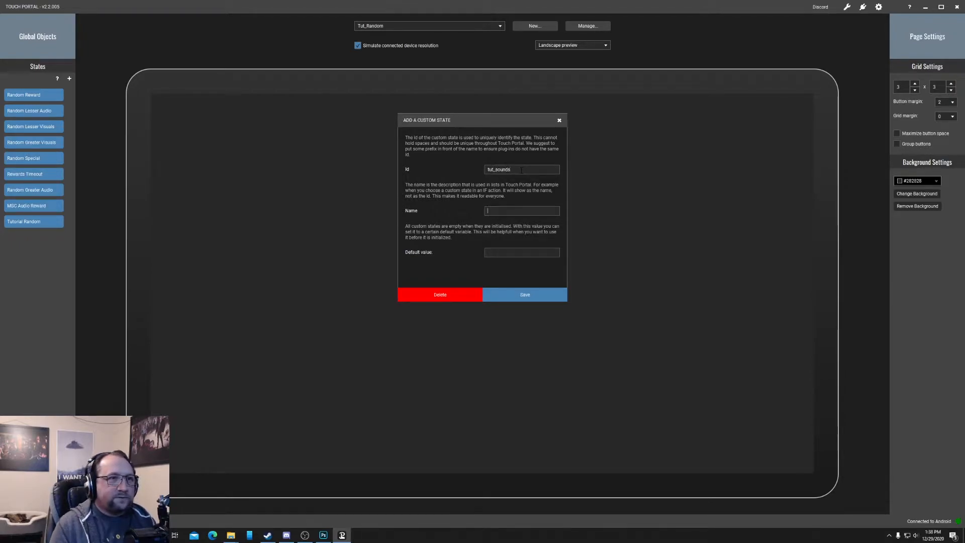
pyautogui.write('Tutorial S')
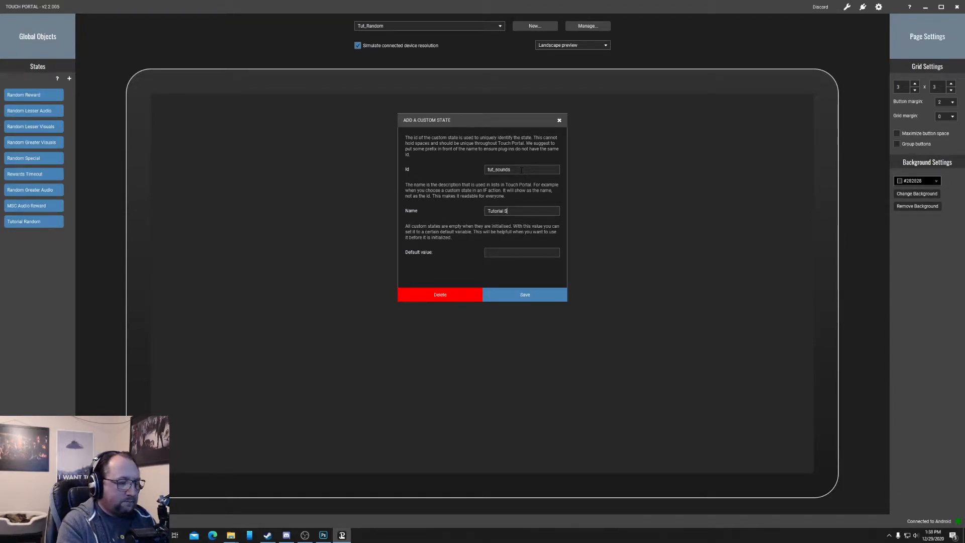
pyautogui.write('ounds')
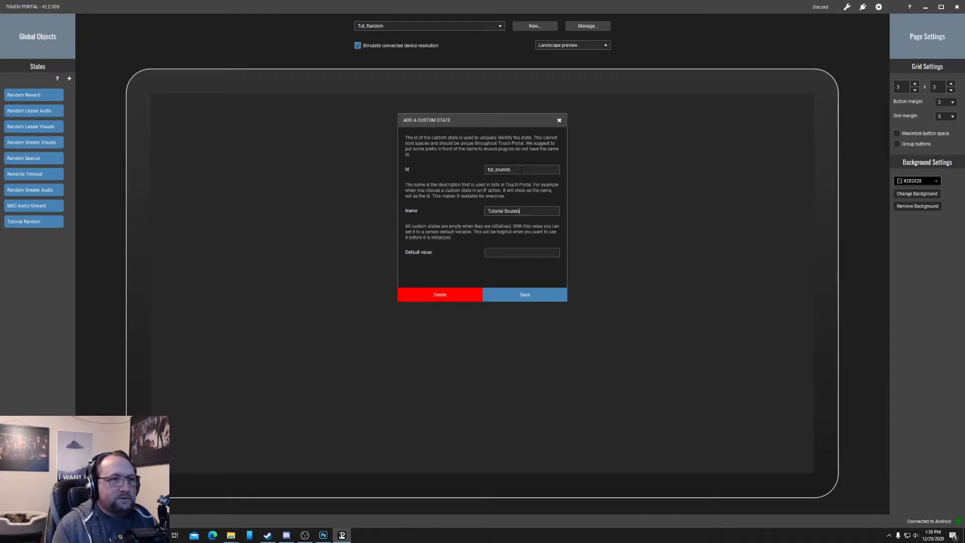
pyautogui.click(524, 299)
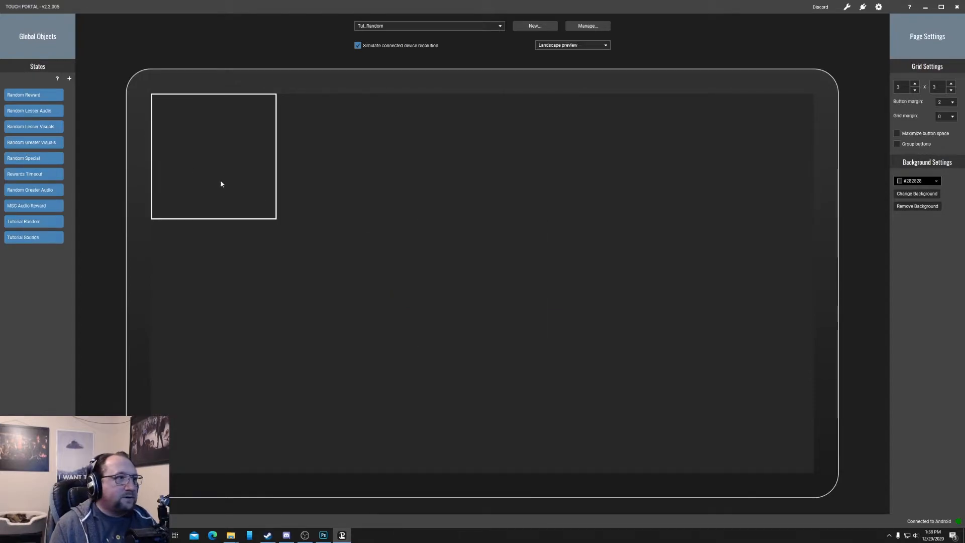
# - Add a custom state with the ID tut_flashbang and the name Tutorial Flashbang
pyautogui.click(69, 81)
pyautogui.write('tut_flag')
pyautogui.write('hbang')
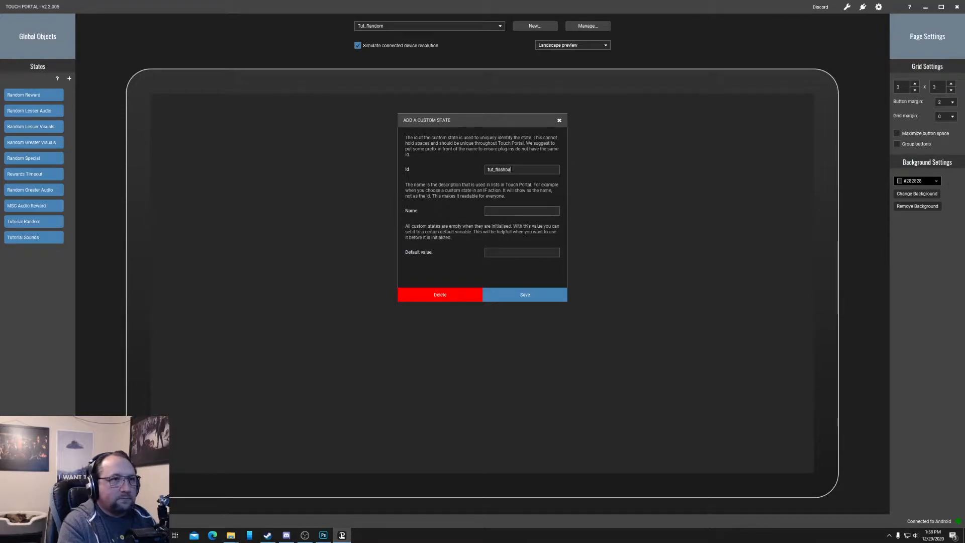
pyautogui.click(500, 210)
pyautogui.write('Tutorial')
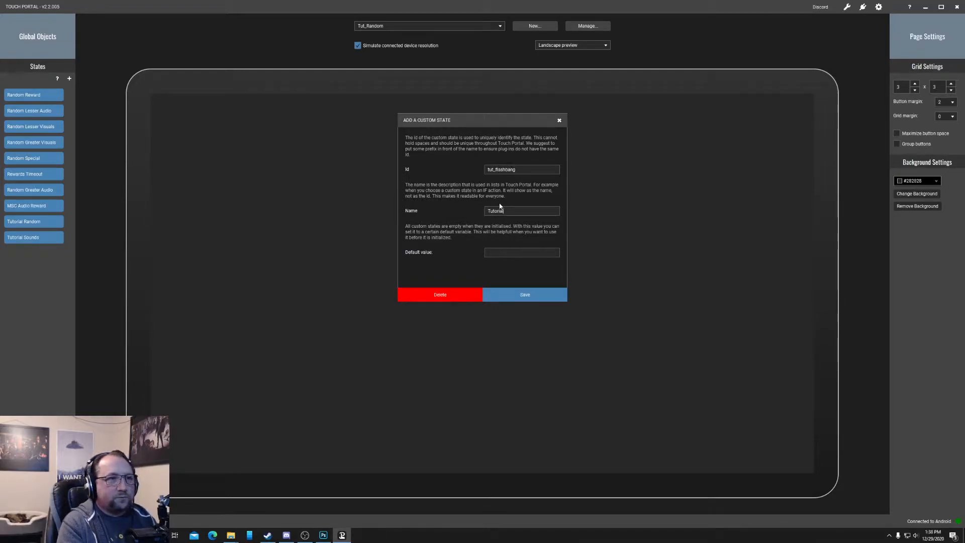
pyautogui.write(' Flashbang')
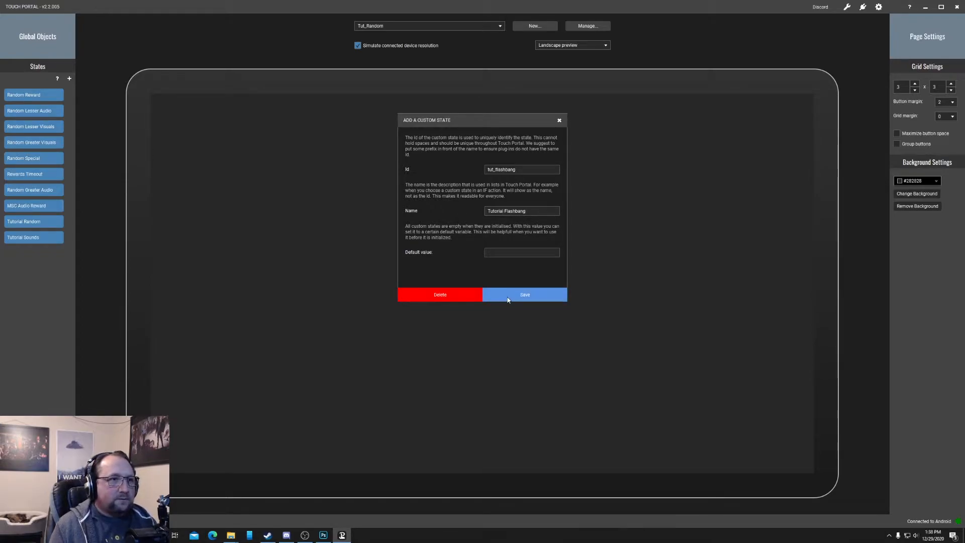
pyautogui.click(523, 294)
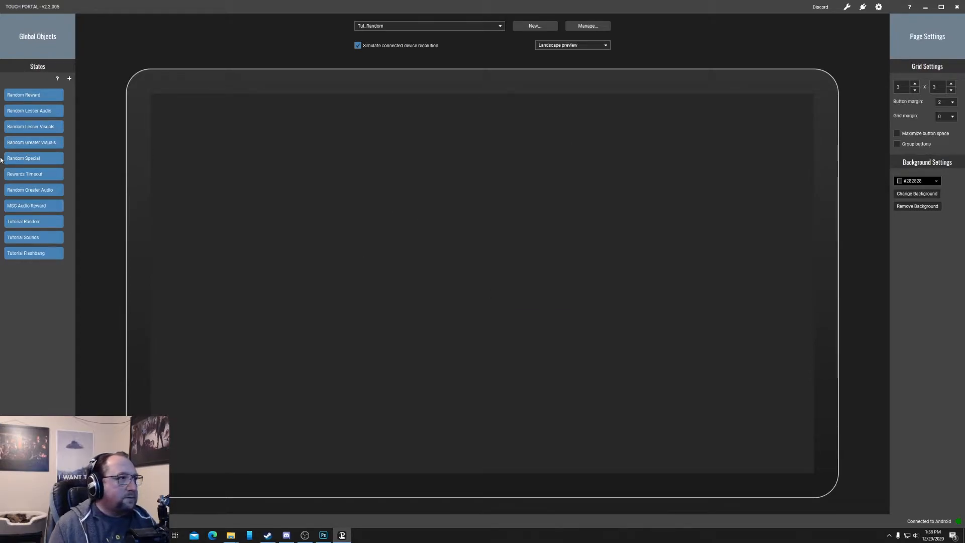
# - Add a custom state with the ID tut_special and the name Tutorial Special
pyautogui.click(70, 79)
pyautogui.click(499, 170)
pyautogui.write('tut_special')
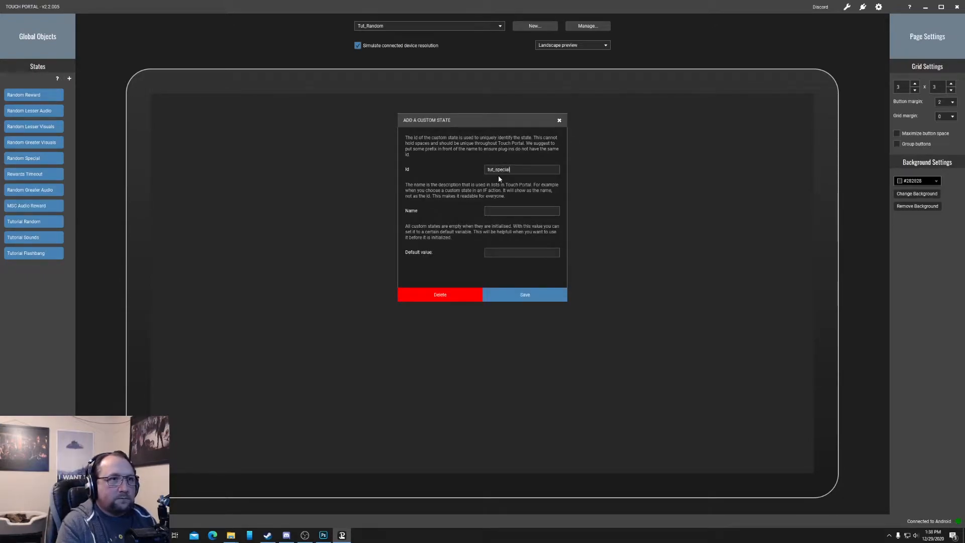
pyautogui.click(510, 212)
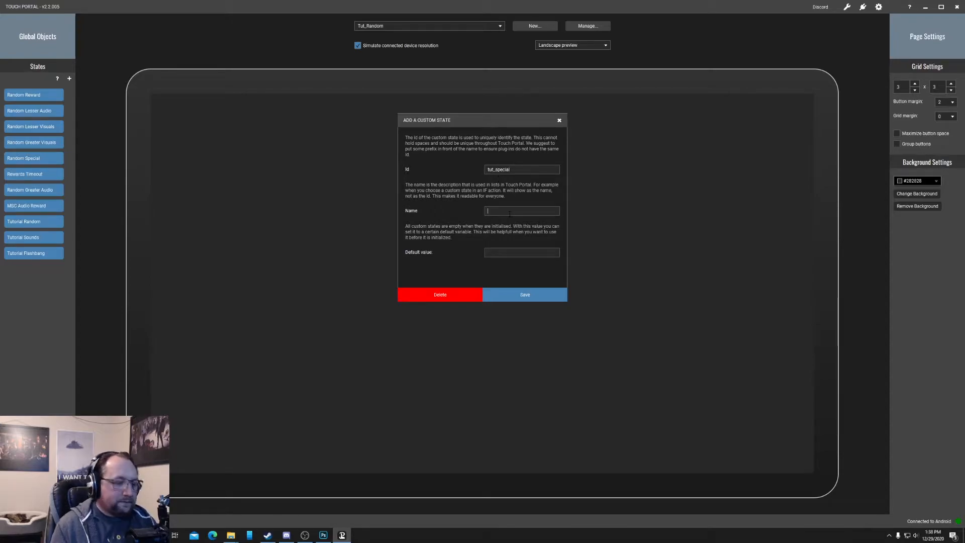
pyautogui.write('Tutorial')
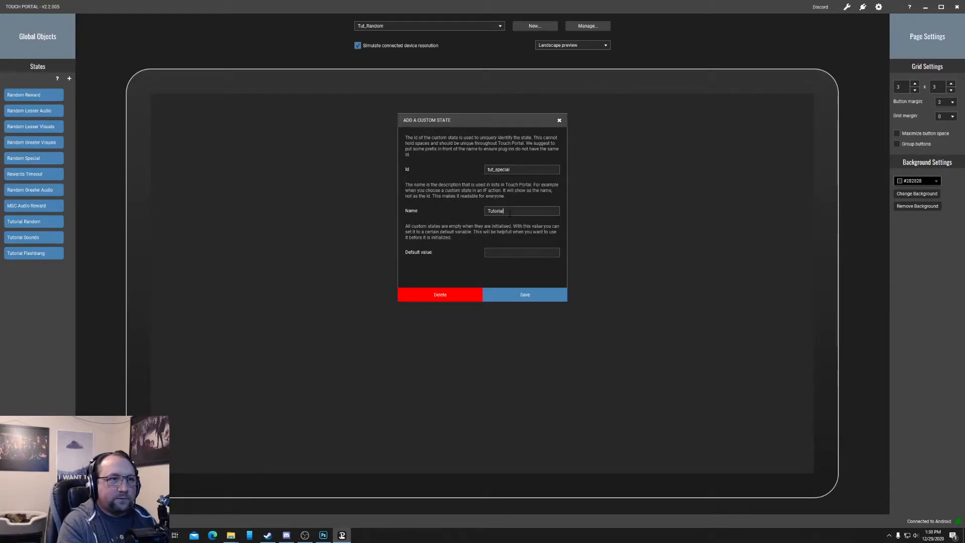
pyautogui.write(' Special')
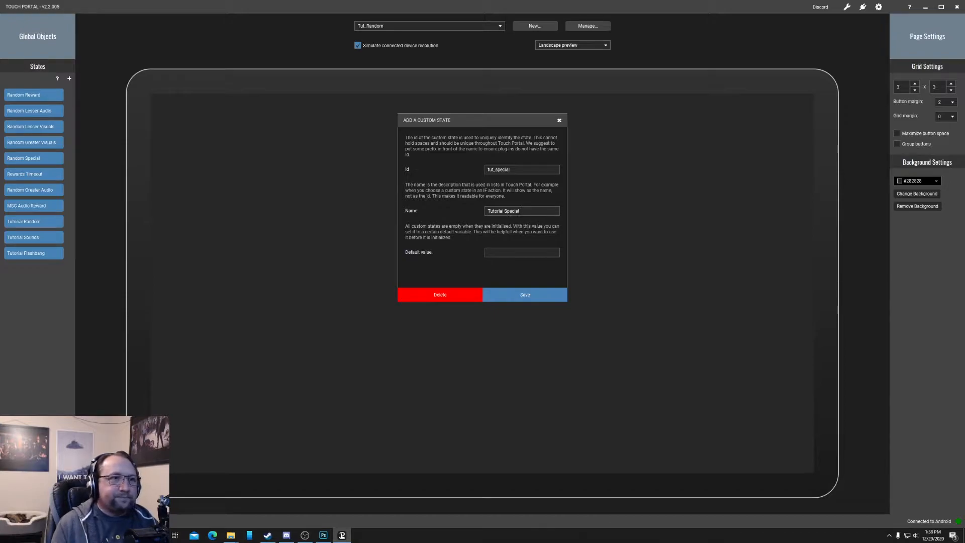
pyautogui.click(530, 296)
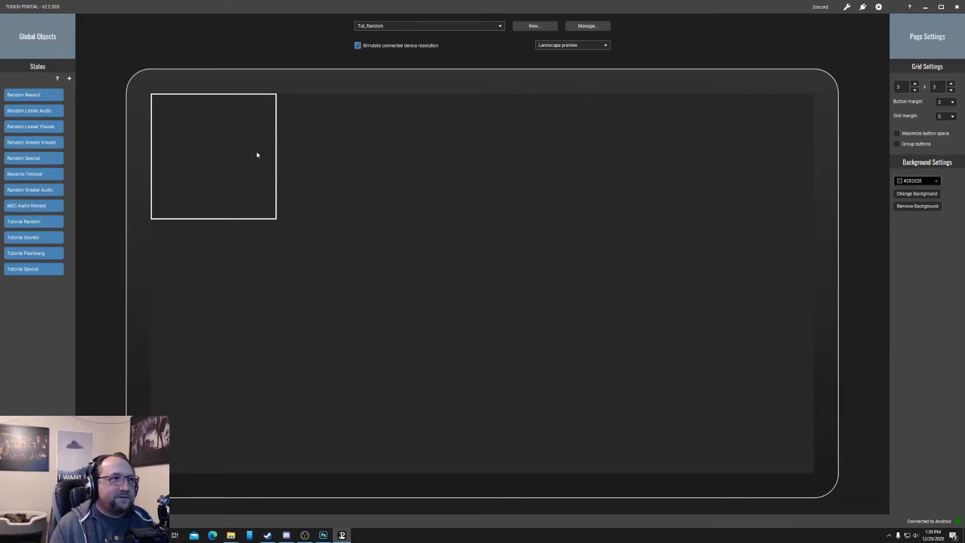
# - Start a new button in the first cell of the page grid and set its text to "Tutorial Random (P)"
pyautogui.click(244, 160)
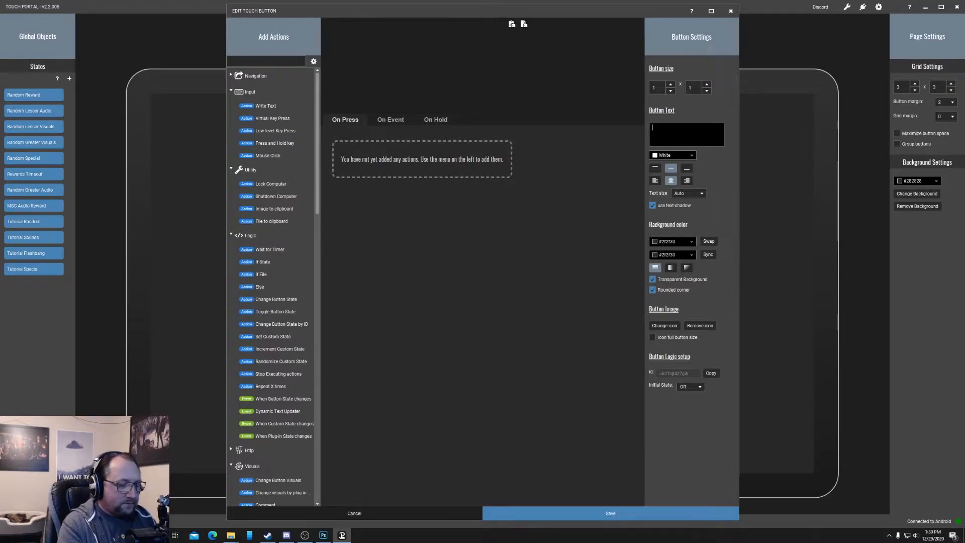
pyautogui.write('Tutorial')
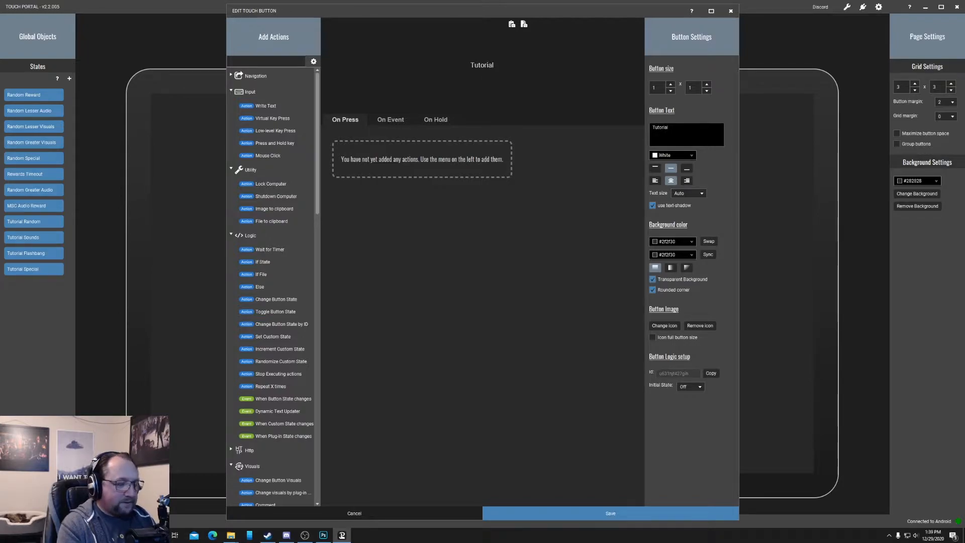
pyautogui.write(' Random')
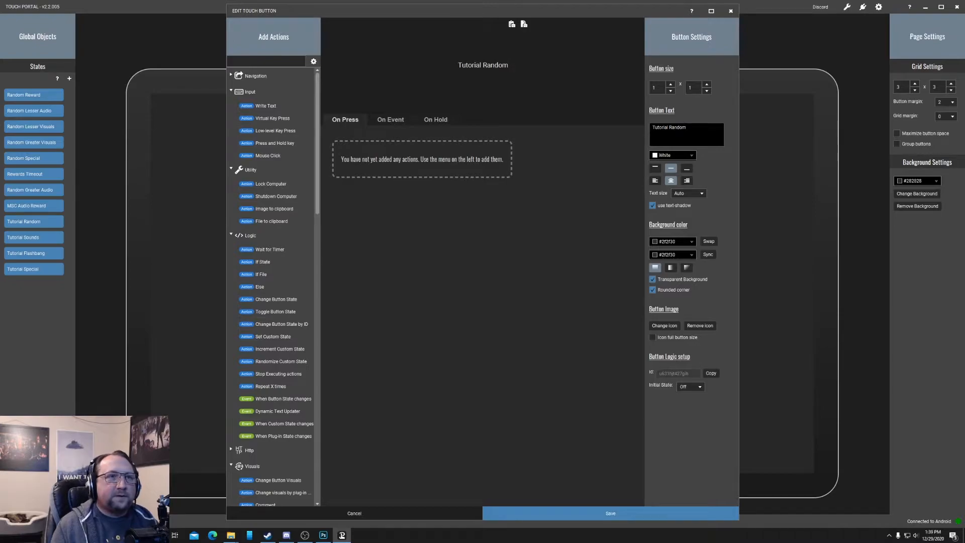
pyautogui.write('(P)')
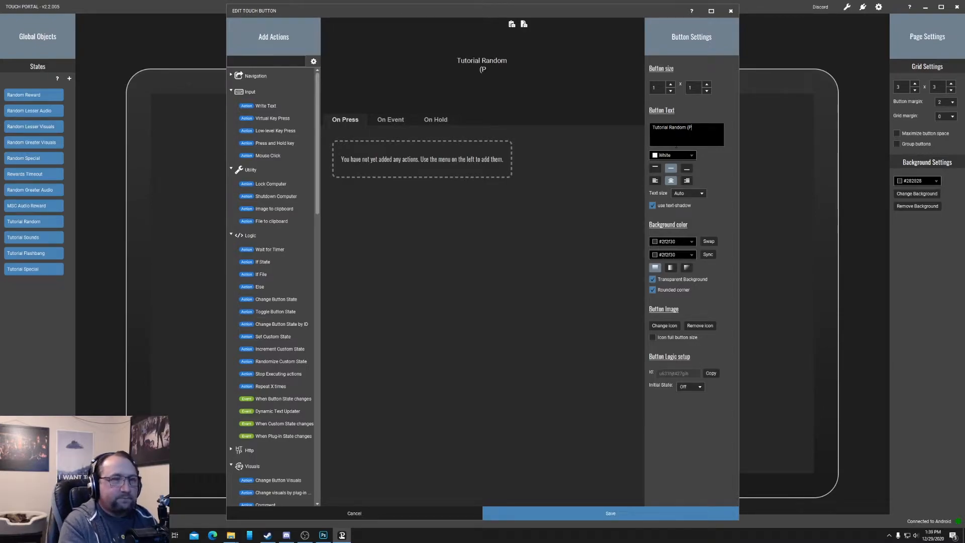
# - Add a Randomize Custom State action to the button's events, randomizing Tutorial Random to a value between 1 and 3
pyautogui.click(390, 120)
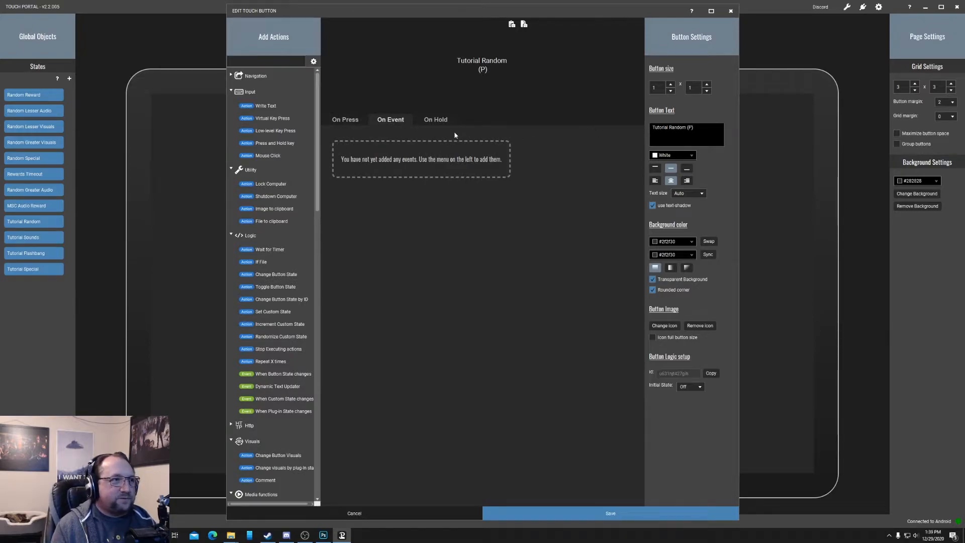
pyautogui.moveTo(318, 203); pyautogui.dragTo(317, 232)
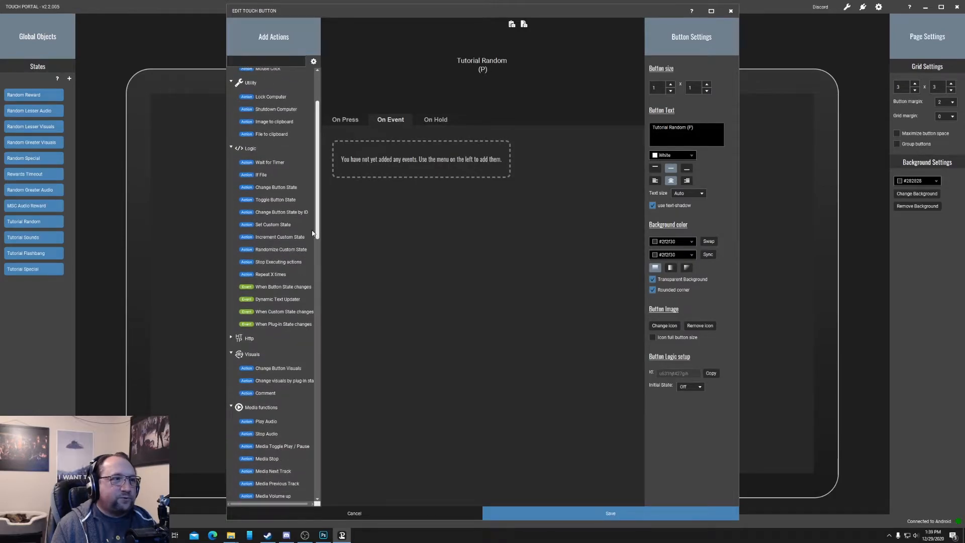
pyautogui.click(281, 251)
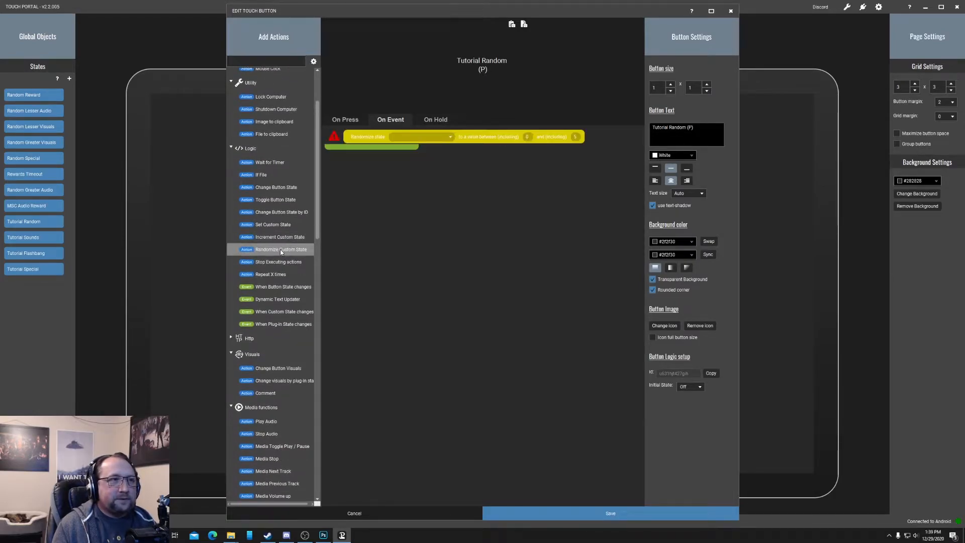
pyautogui.click(442, 140)
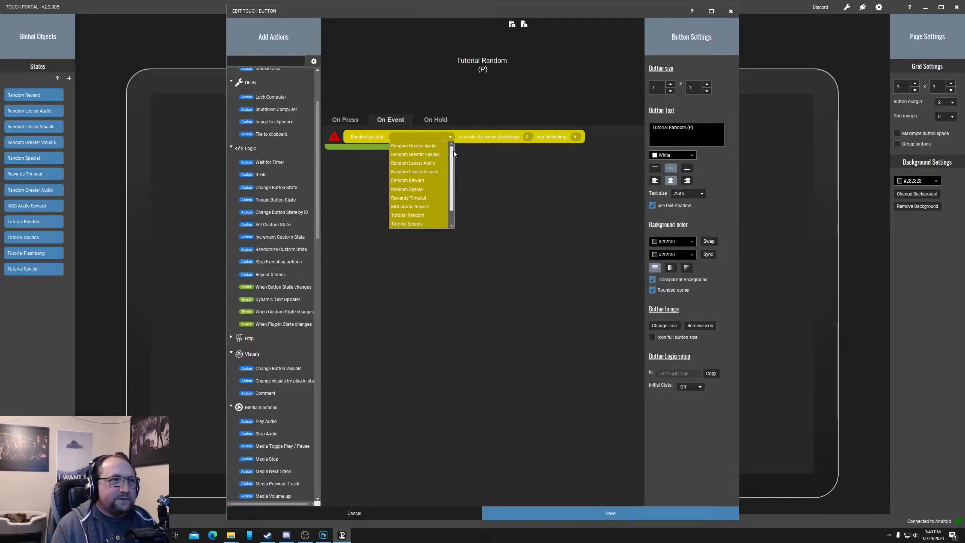
pyautogui.scroll(-1, 453, 153)
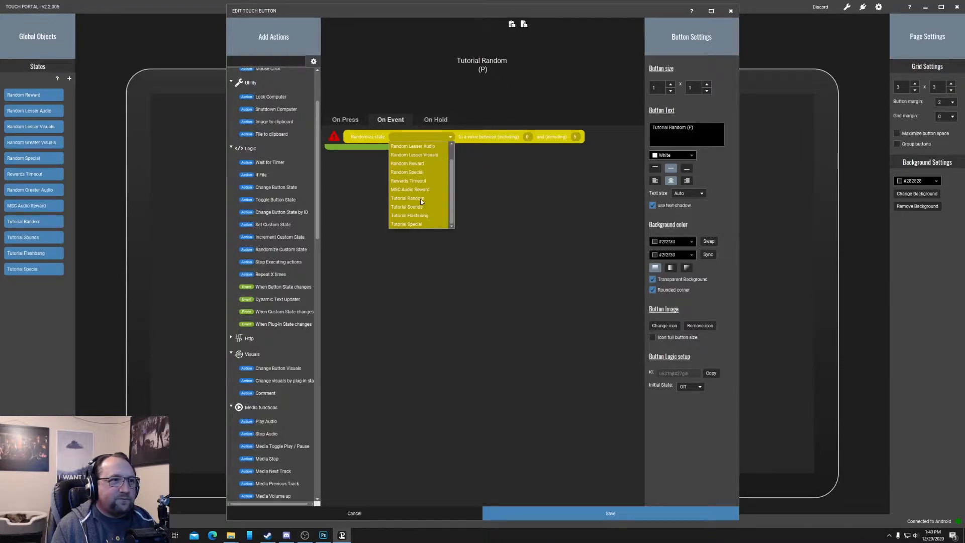
pyautogui.click(411, 198)
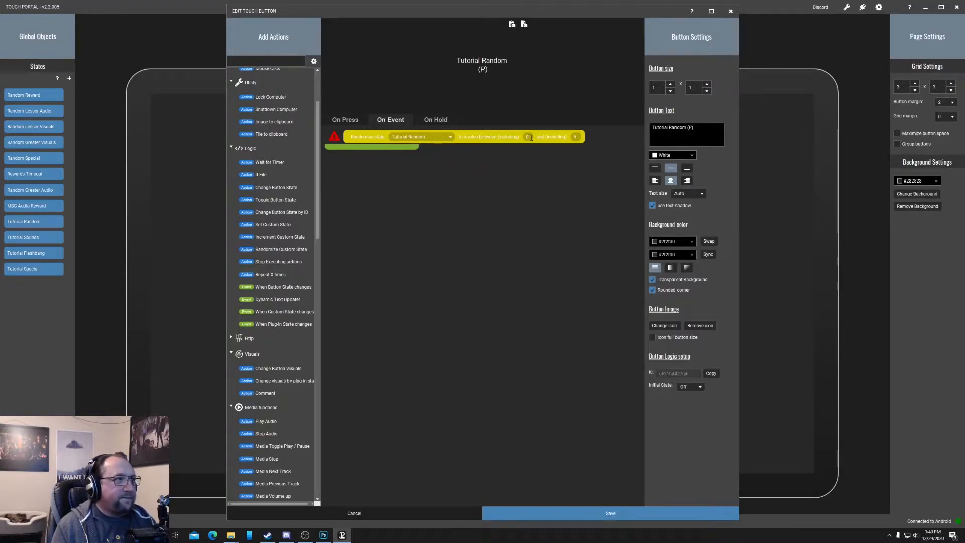
pyautogui.write('1')
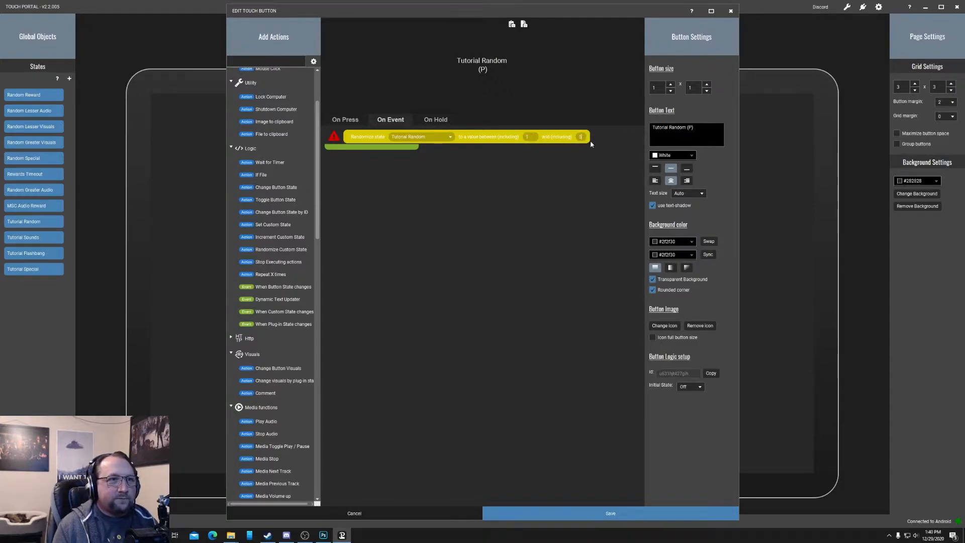
pyautogui.press('BackSpace')
pyautogui.write('3')
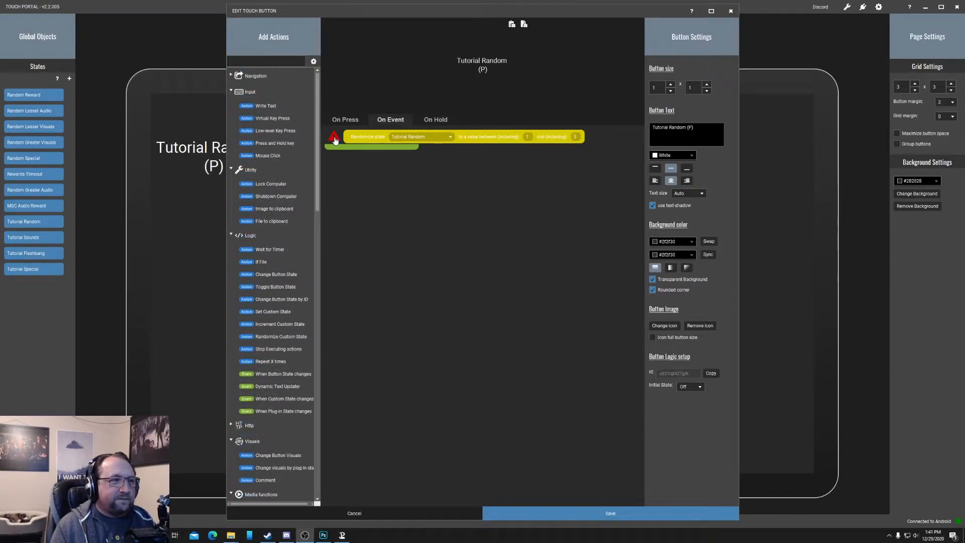
# - Add a Twitch On Channel Points Redeemed event with the ID TutorialGamble, wrapping the existing Tutorial Random randomize action
pyautogui.moveTo(319, 154); pyautogui.dragTo(321, 453)
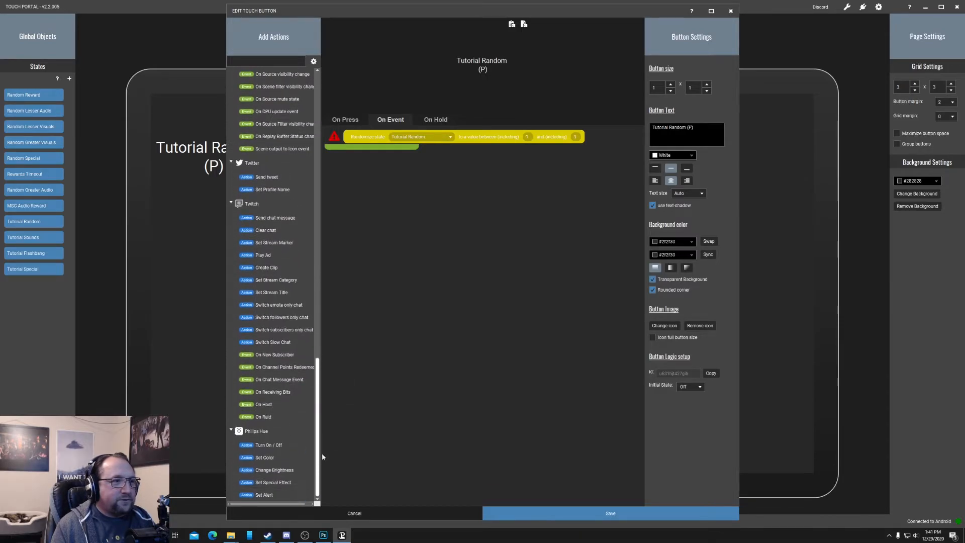
pyautogui.click(283, 367)
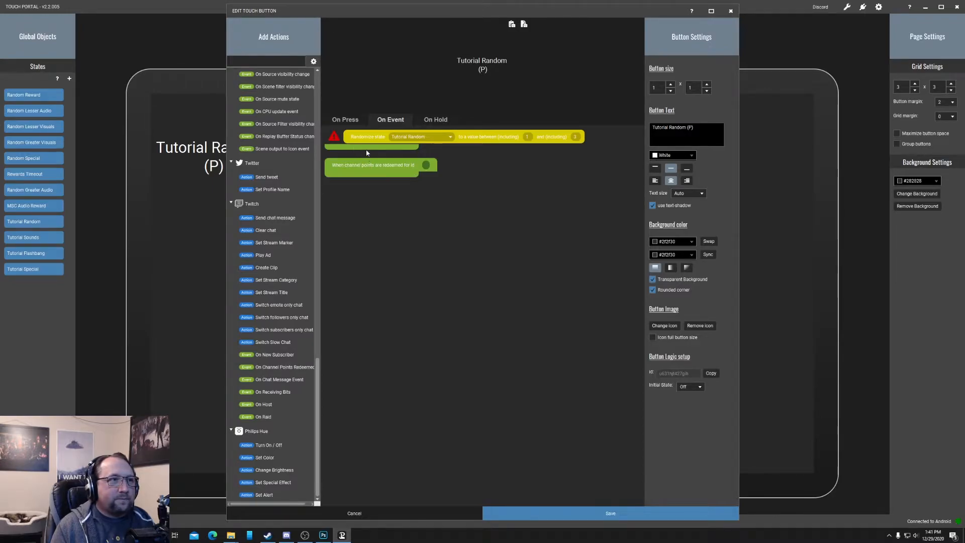
pyautogui.moveTo(366, 165); pyautogui.dragTo(364, 140)
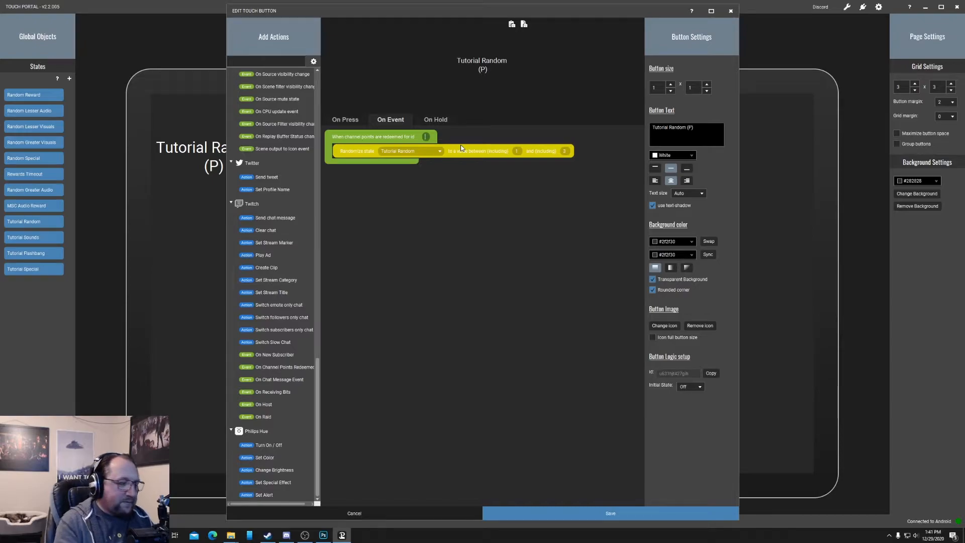
pyautogui.write('Tutoria')
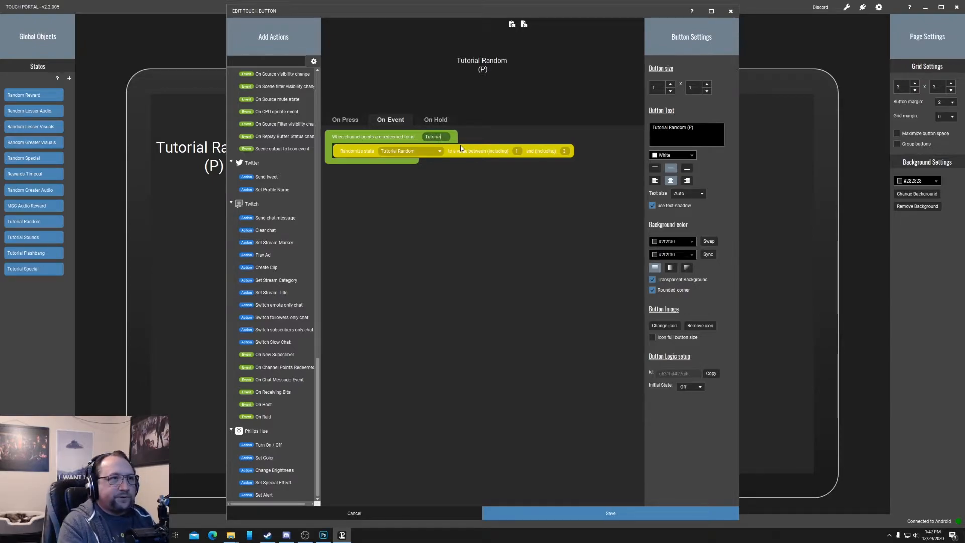
pyautogui.write('lGamble')
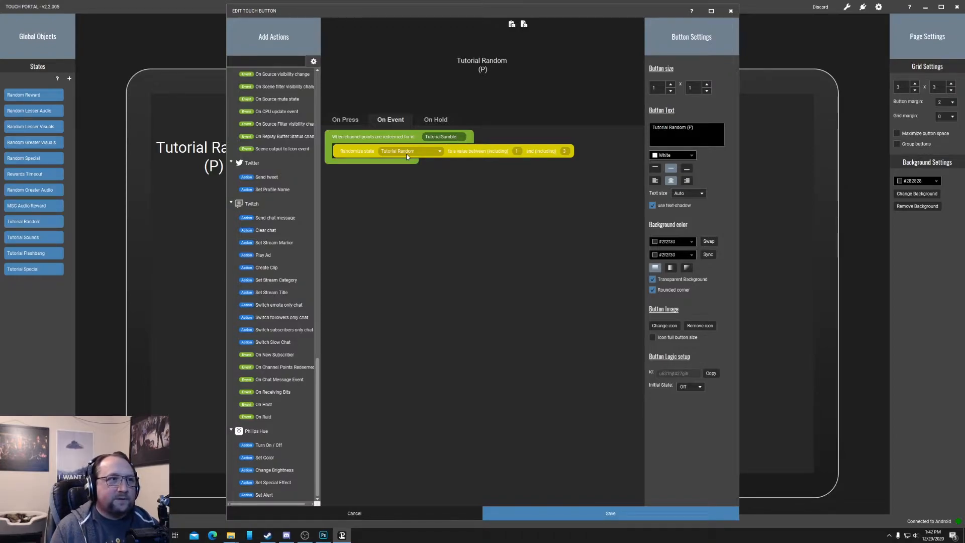
# - Add a Wait for Timer action after the Tutorial Random randomize action and set it to 2 seconds
pyautogui.moveTo(317, 392); pyautogui.dragTo(321, 140)
pyautogui.moveTo(270, 191); pyautogui.dragTo(366, 170)
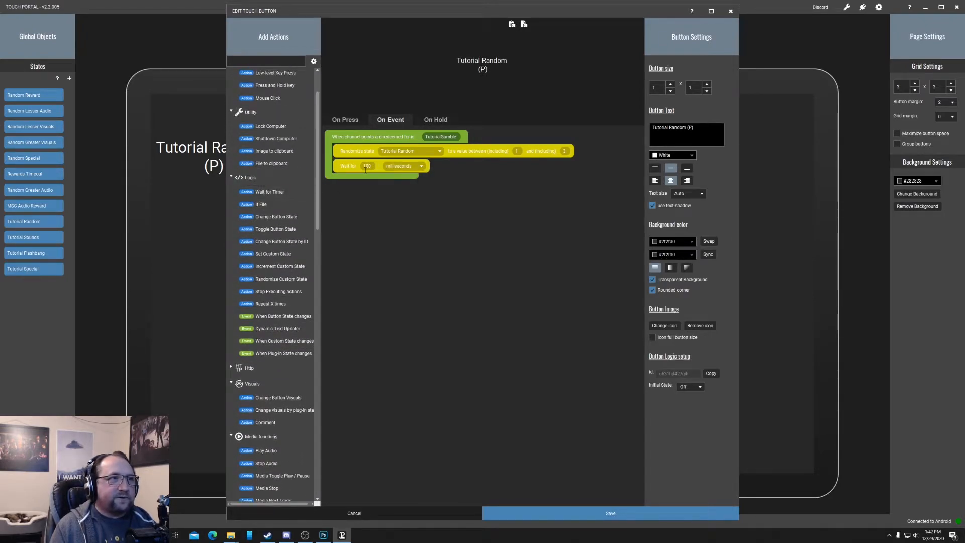
pyautogui.click(408, 167)
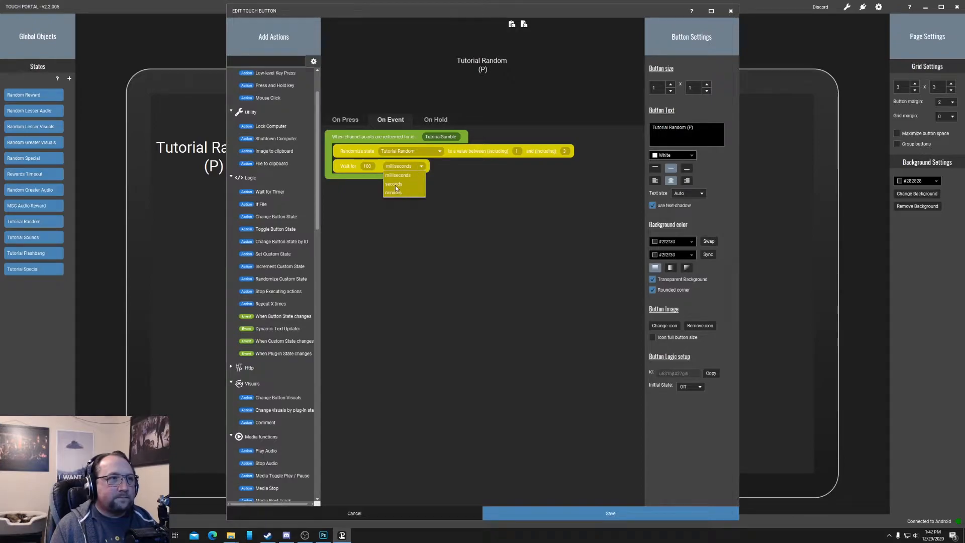
pyautogui.click(396, 187)
pyautogui.write('2')
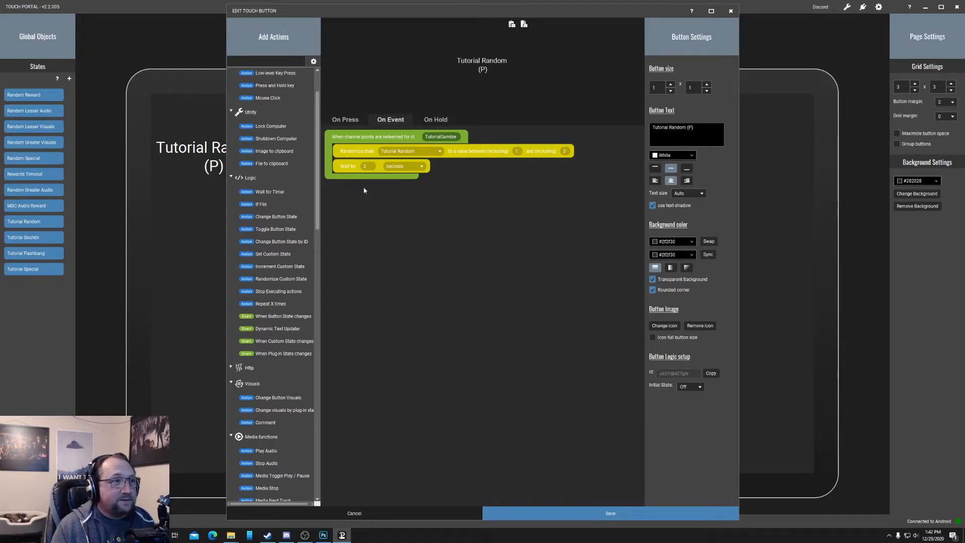
# - Insert a Twitch Send chat message action at the start of the TutorialGamble event, before the randomize action
pyautogui.scroll(-3, 318, 222)
pyautogui.moveTo(318, 222); pyautogui.dragTo(309, 430)
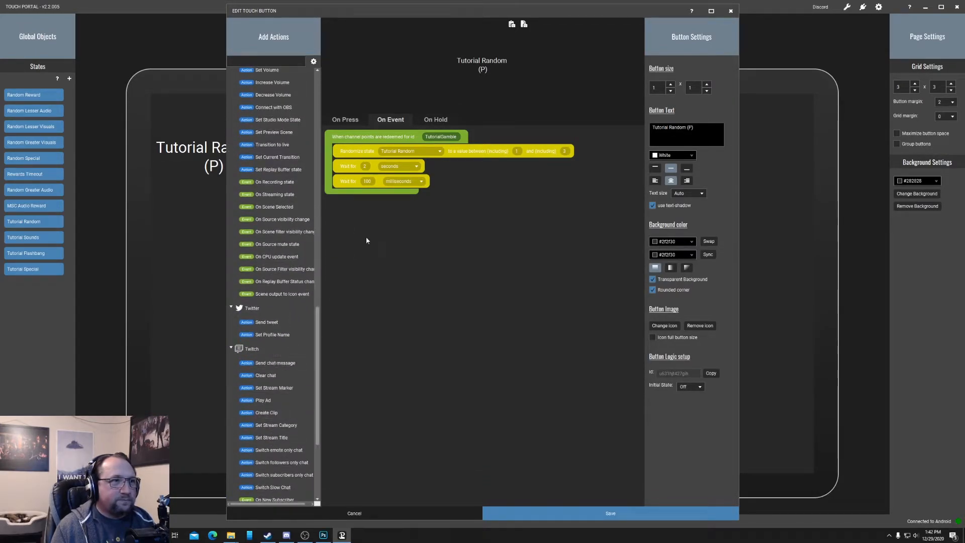
pyautogui.rightClick(346, 183)
pyautogui.click(362, 228)
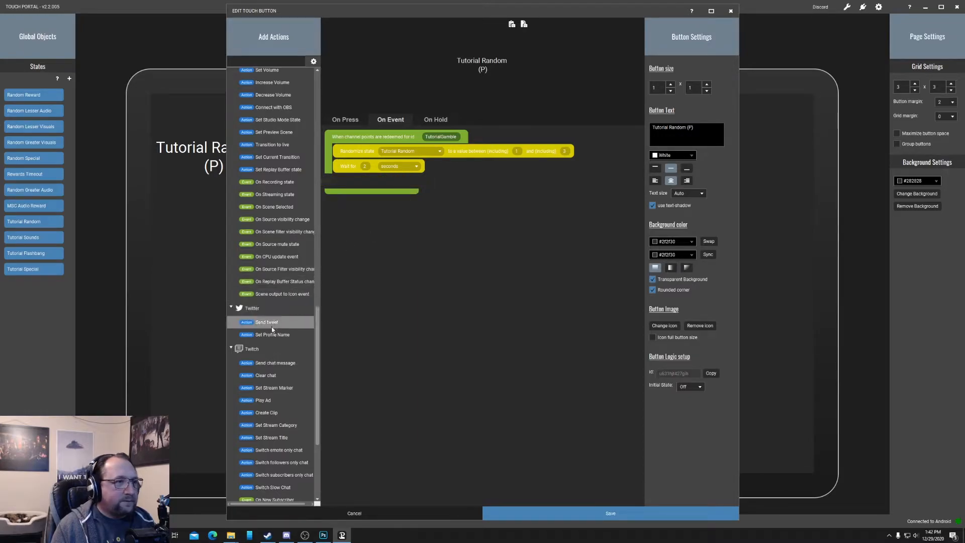
pyautogui.moveTo(270, 364); pyautogui.dragTo(381, 167)
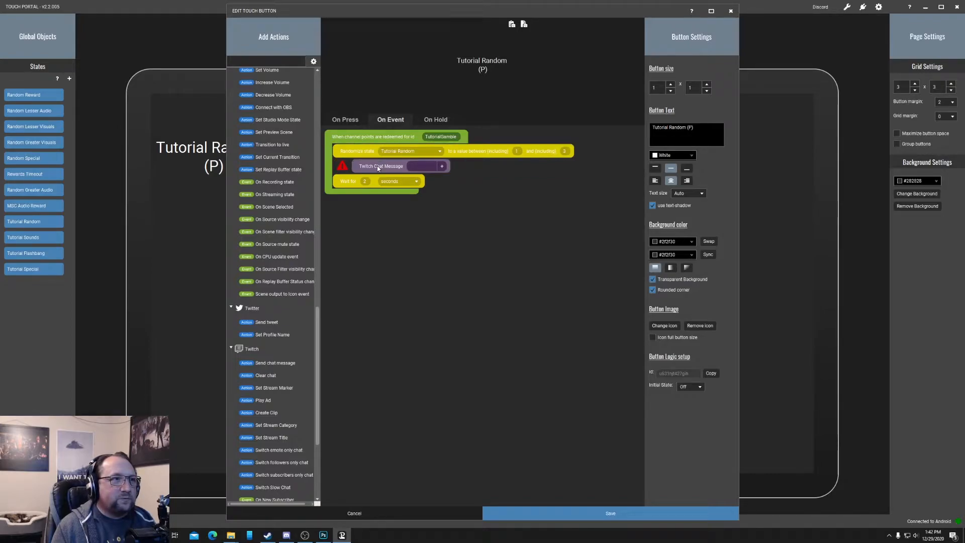
pyautogui.moveTo(378, 168); pyautogui.dragTo(379, 156)
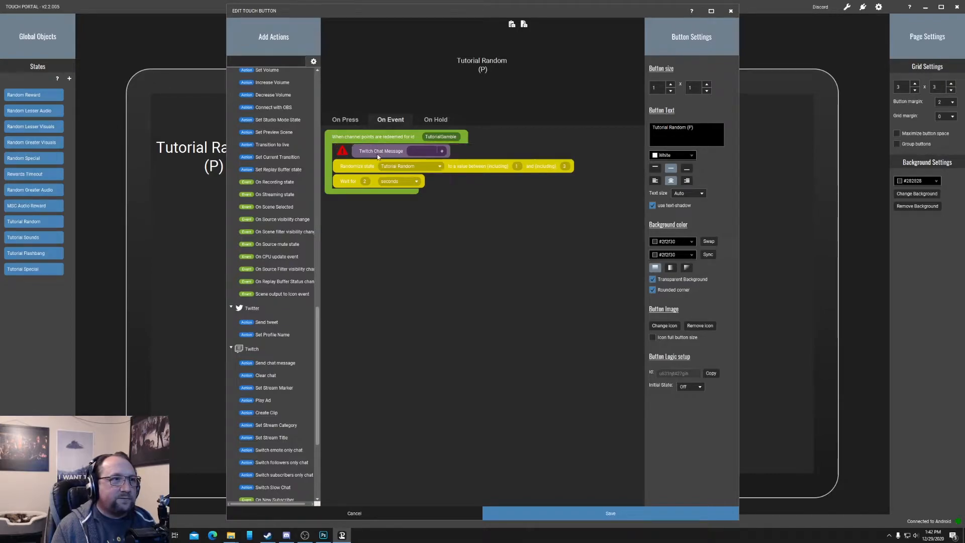
# - Set the chat message to the Twitch Last Channel Points redeemer variable followed by "Rolling rewards..."
pyautogui.click(442, 152)
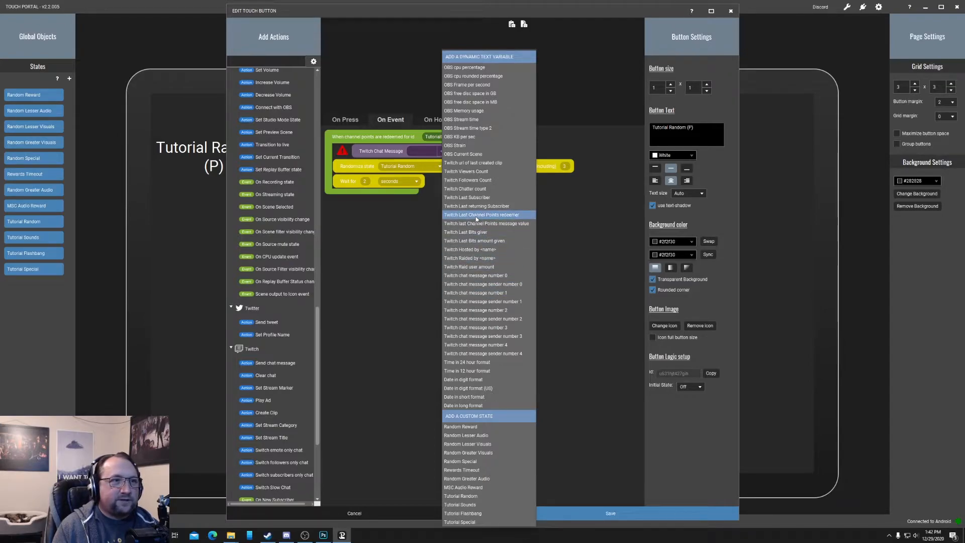
pyautogui.click(510, 215)
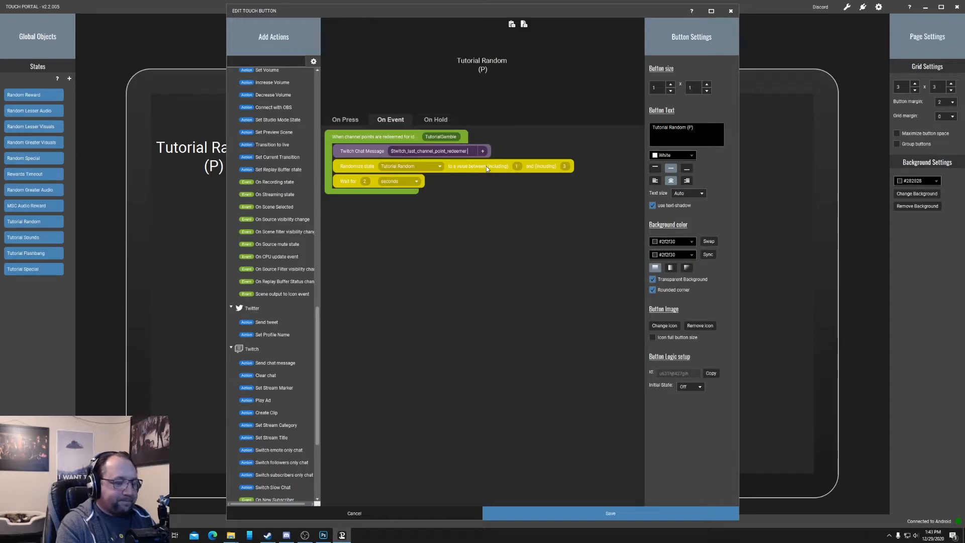
pyautogui.write('Rolling')
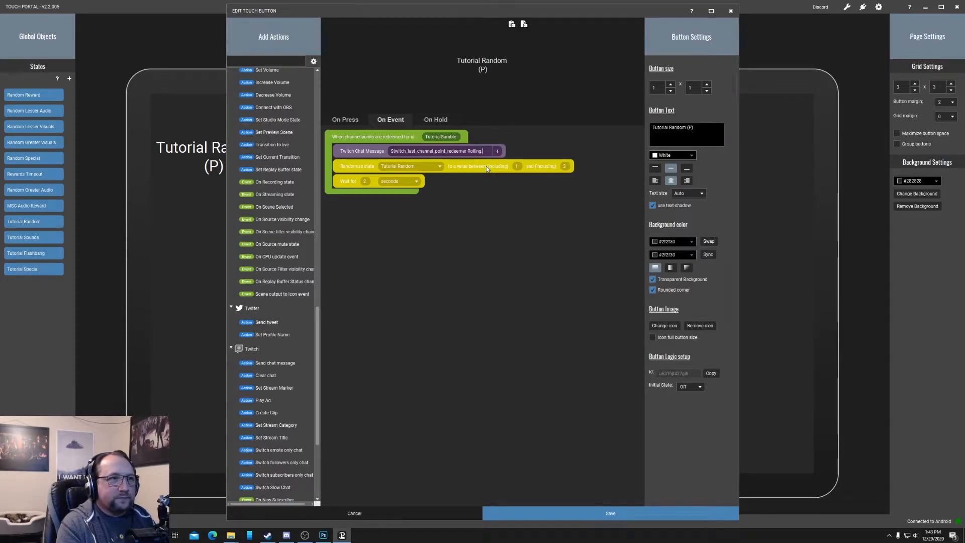
pyautogui.write(' rew')
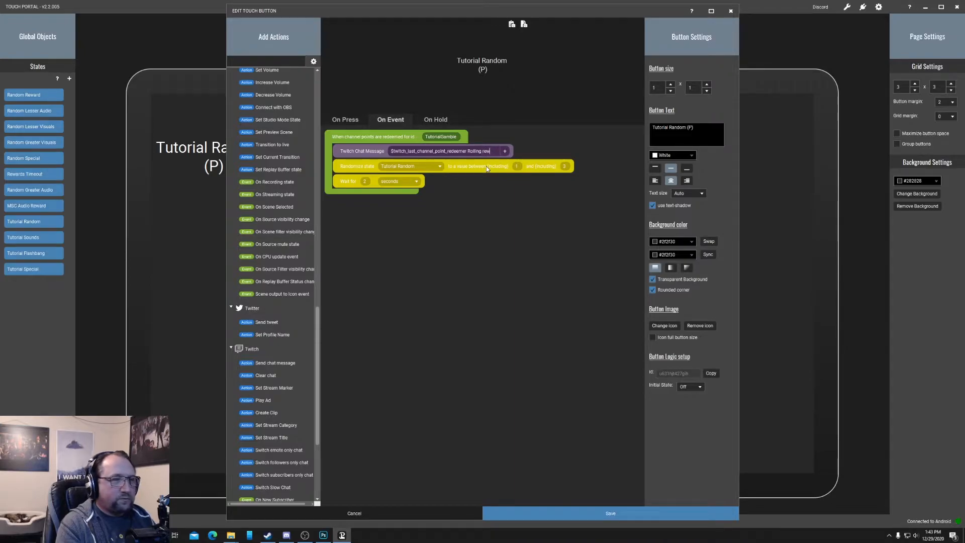
pyautogui.write('ards...')
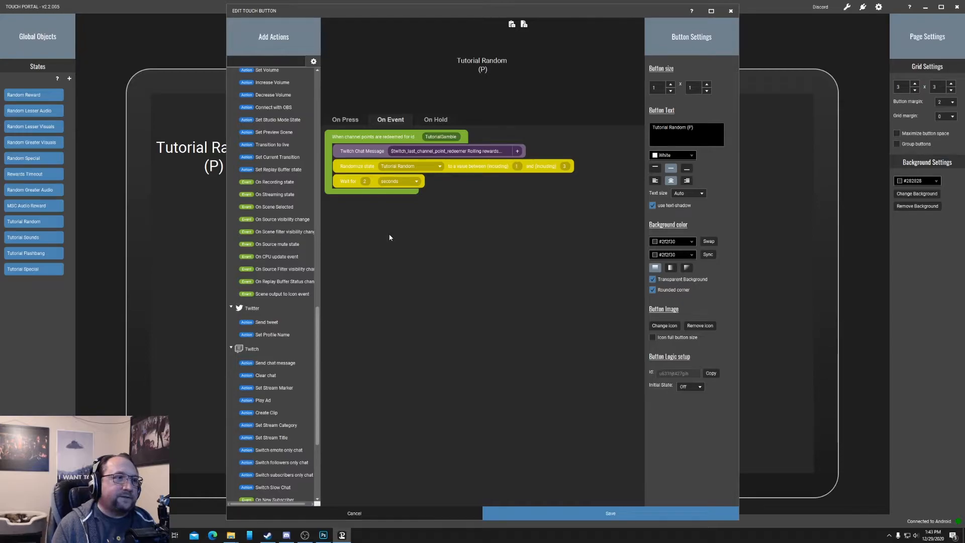
# - Add a When Custom State changes event that triggers when Tutorial Random changes to 1
pyautogui.moveTo(318, 326); pyautogui.dragTo(316, 122)
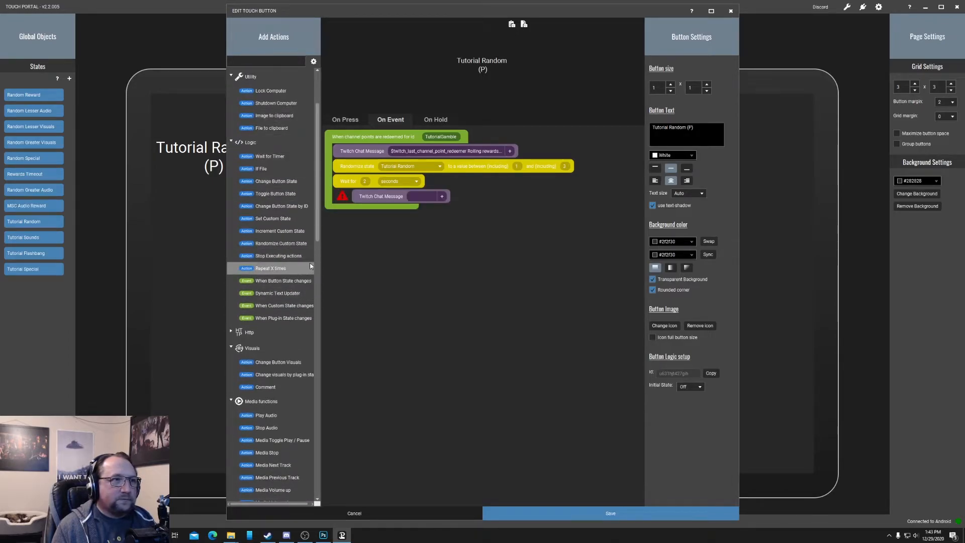
pyautogui.rightClick(367, 196)
pyautogui.click(378, 236)
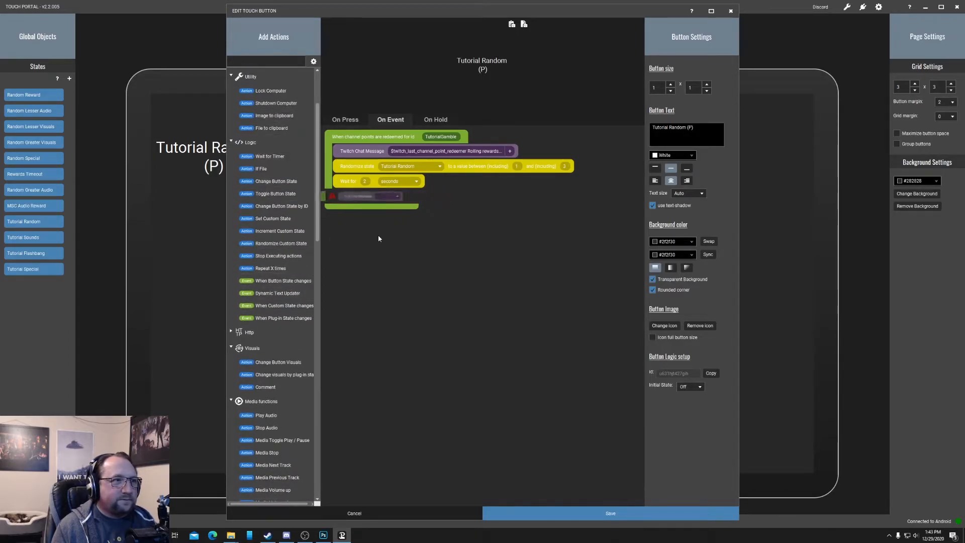
pyautogui.doubleClick(277, 309)
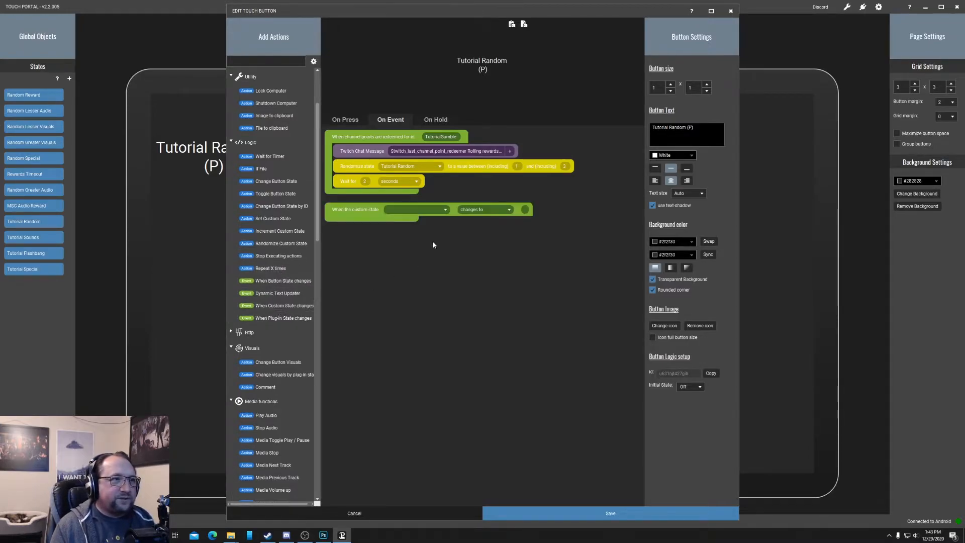
pyautogui.click(442, 209)
pyautogui.scroll(-3, 447, 266)
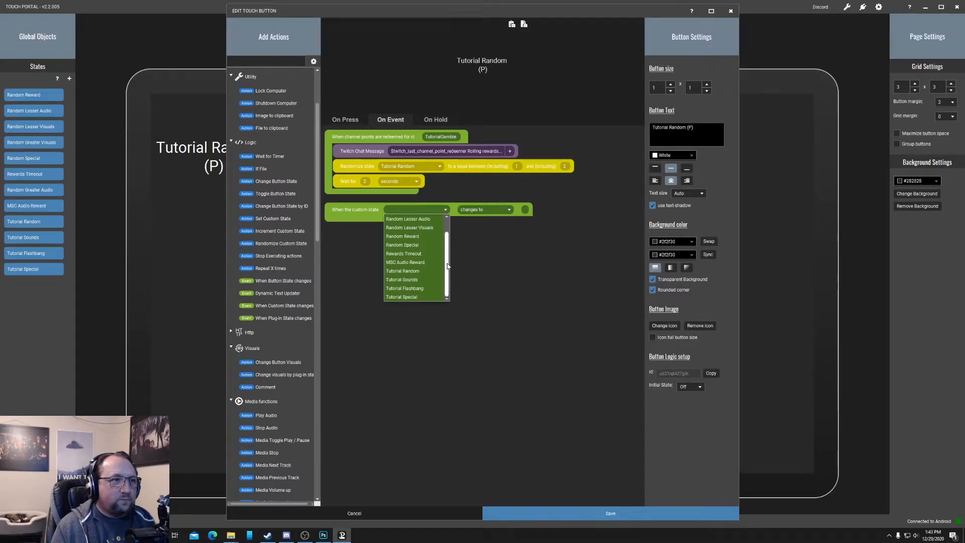
pyautogui.click(406, 271)
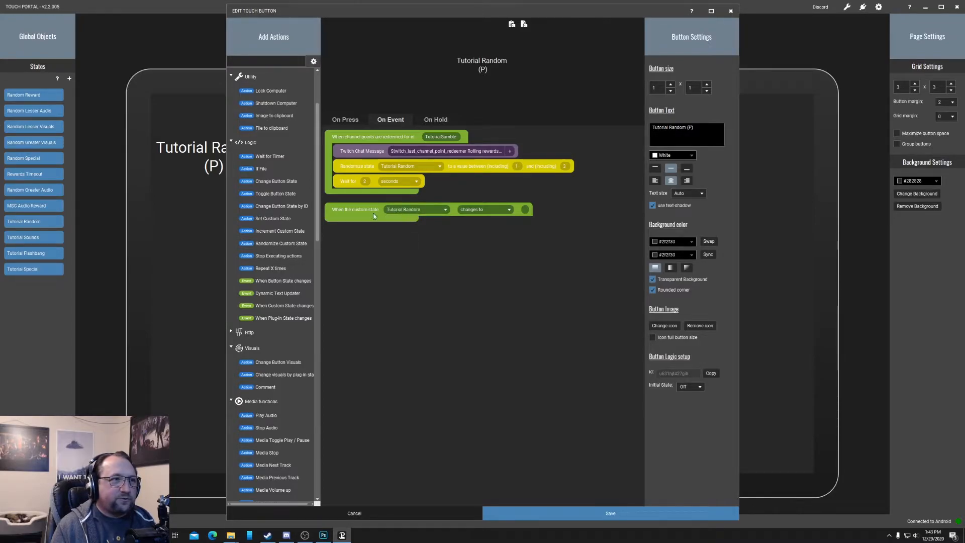
pyautogui.click(528, 209)
pyautogui.write('1')
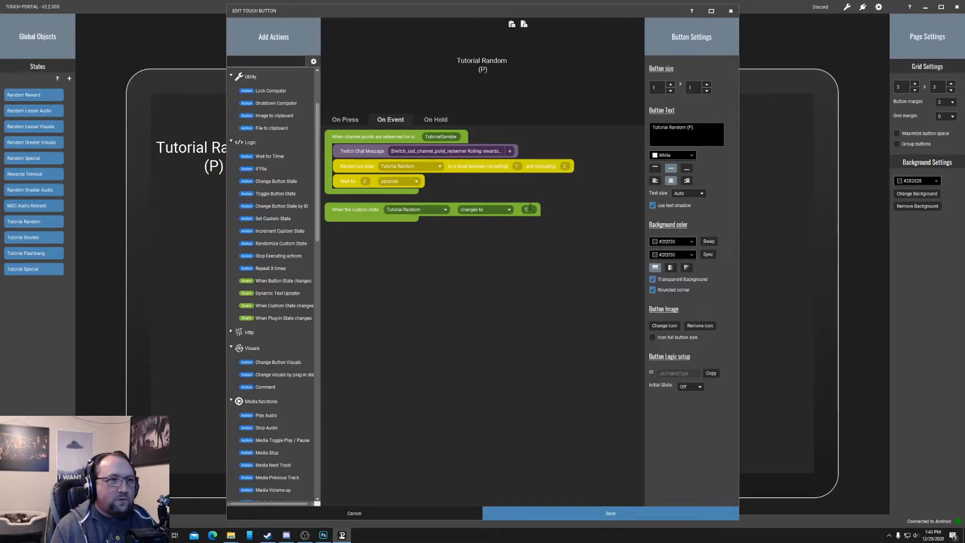
# - Add two more When Custom State changes events and set their trigger values to 2 and 3
pyautogui.moveTo(317, 221)
pyautogui.mouseDown()
pyautogui.moveTo(320, 285)
pyautogui.moveTo(309, 252)
pyautogui.moveTo(327, 331)
pyautogui.moveTo(302, 257)
pyautogui.moveTo(308, 226)
pyautogui.mouseUp()
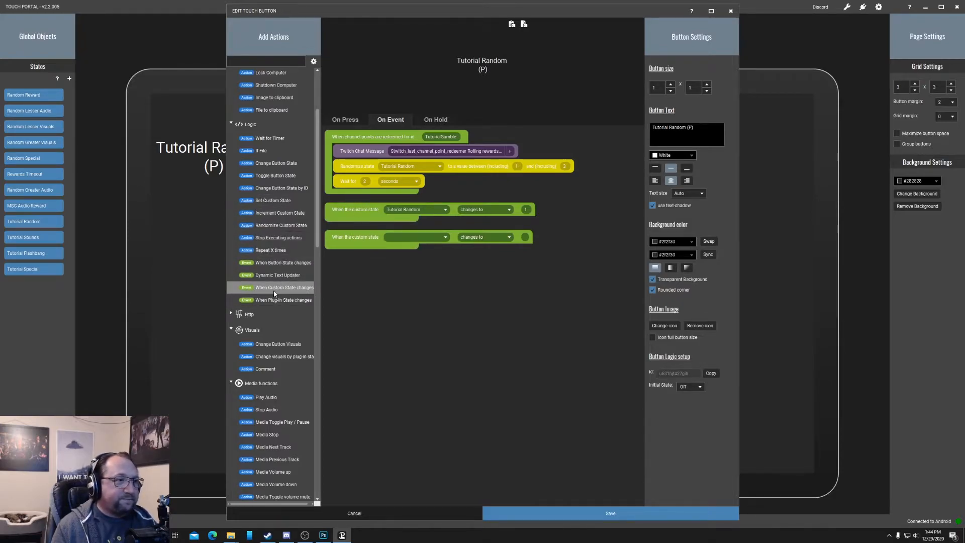
pyautogui.moveTo(277, 292); pyautogui.dragTo(352, 265)
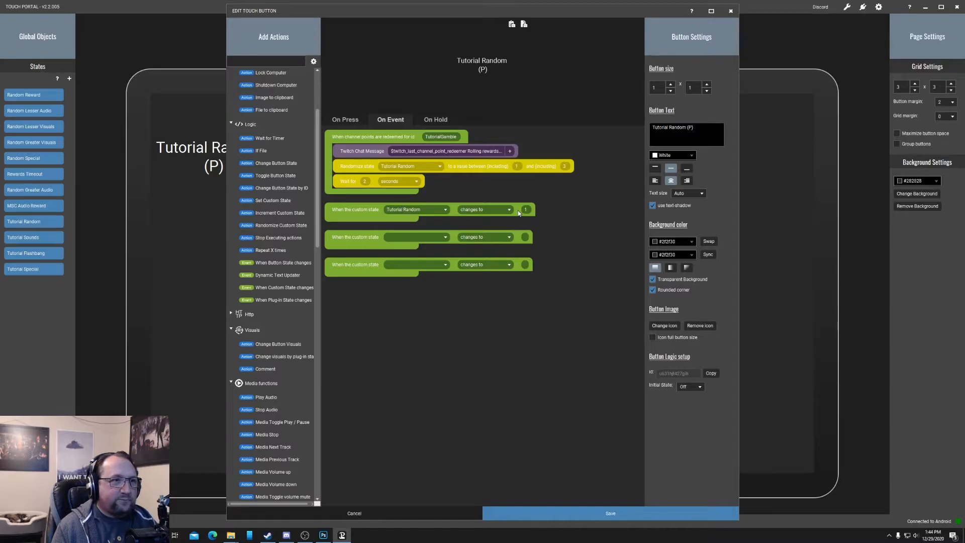
pyautogui.click(525, 237)
pyautogui.write('2')
pyautogui.write('3')
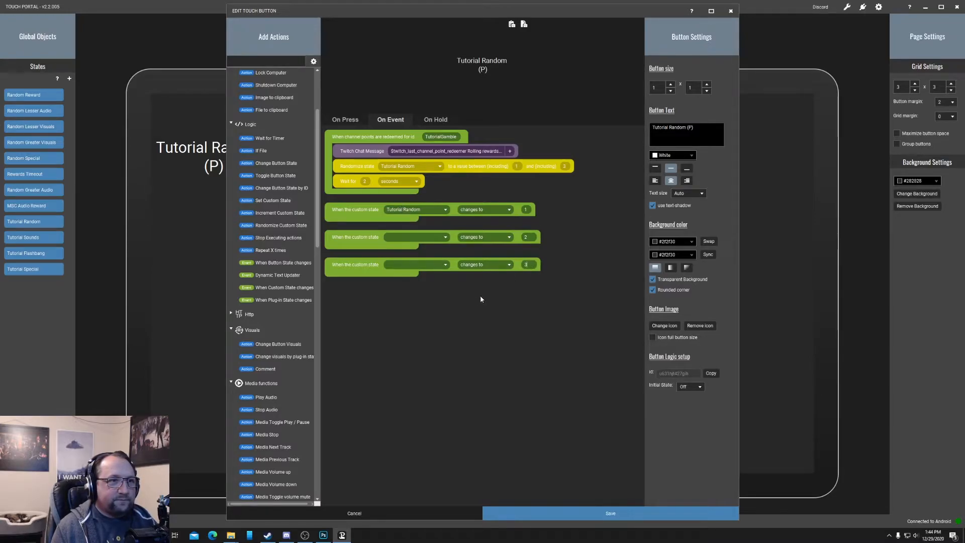
# - Add three Randomize Custom State actions and place one inside each of the custom state change events
pyautogui.click(274, 231)
pyautogui.click(273, 228)
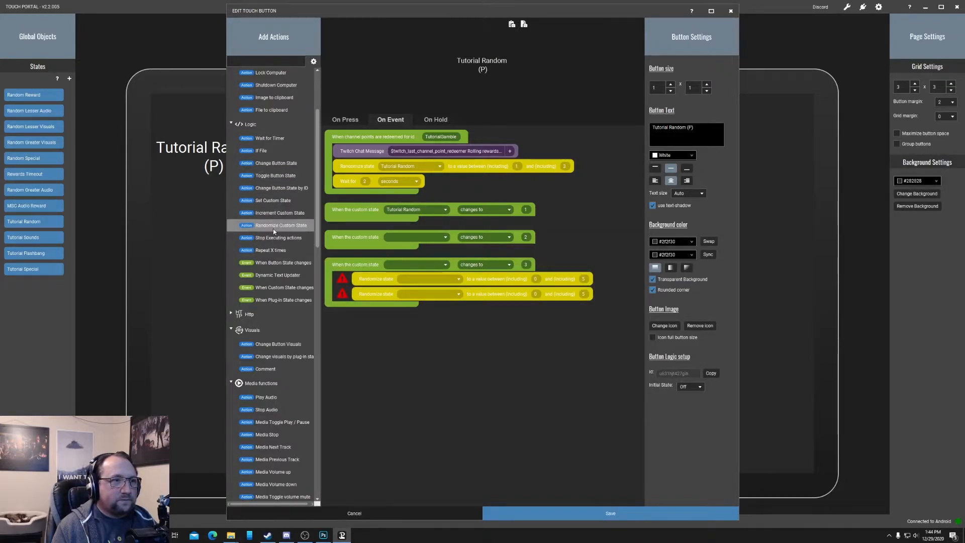
pyautogui.click(273, 228)
pyautogui.moveTo(375, 278); pyautogui.dragTo(375, 226)
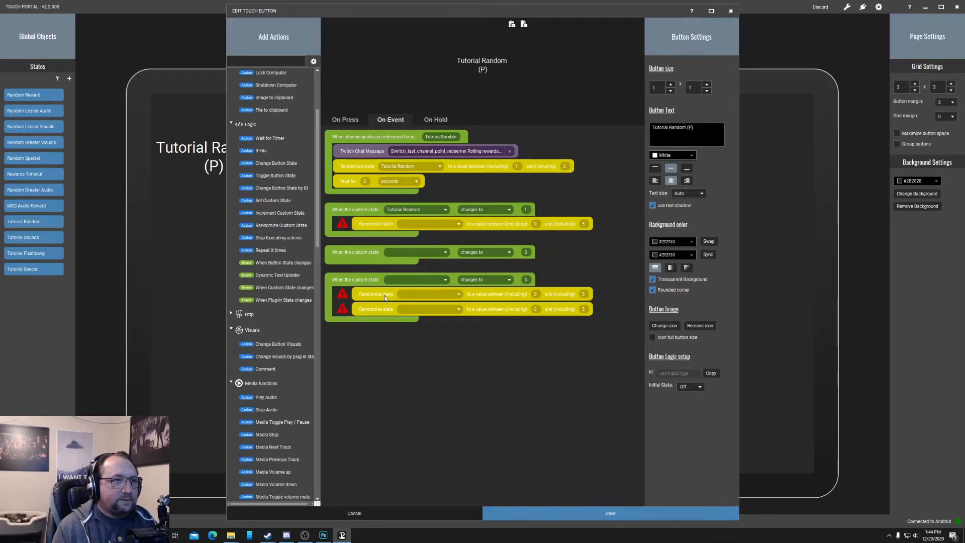
pyautogui.moveTo(384, 295); pyautogui.dragTo(382, 270)
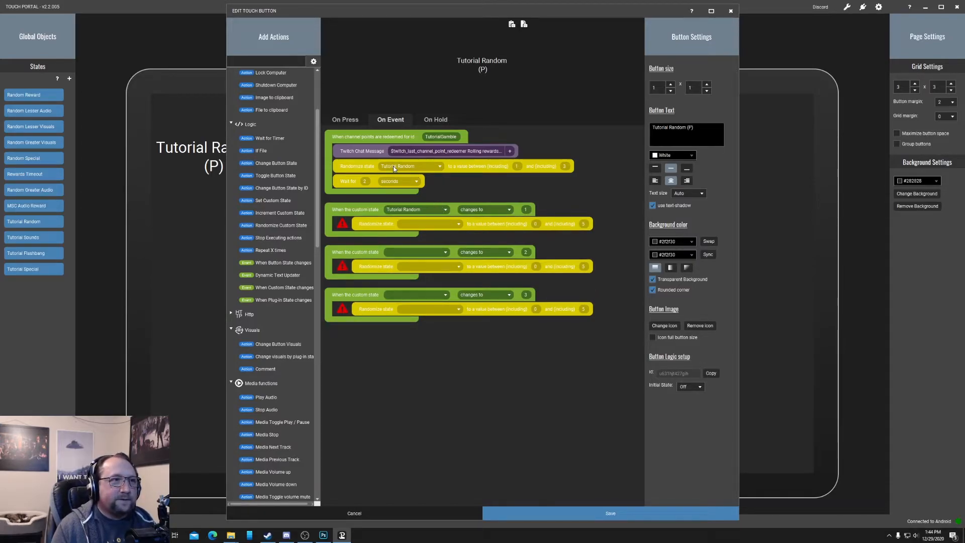
# - Set the new randomize actions to Tutorial Sounds for value 1, Tutorial Flashbang for value 2 and Tutorial Special for value 3
pyautogui.click(459, 226)
pyautogui.scroll(-1, 459, 267)
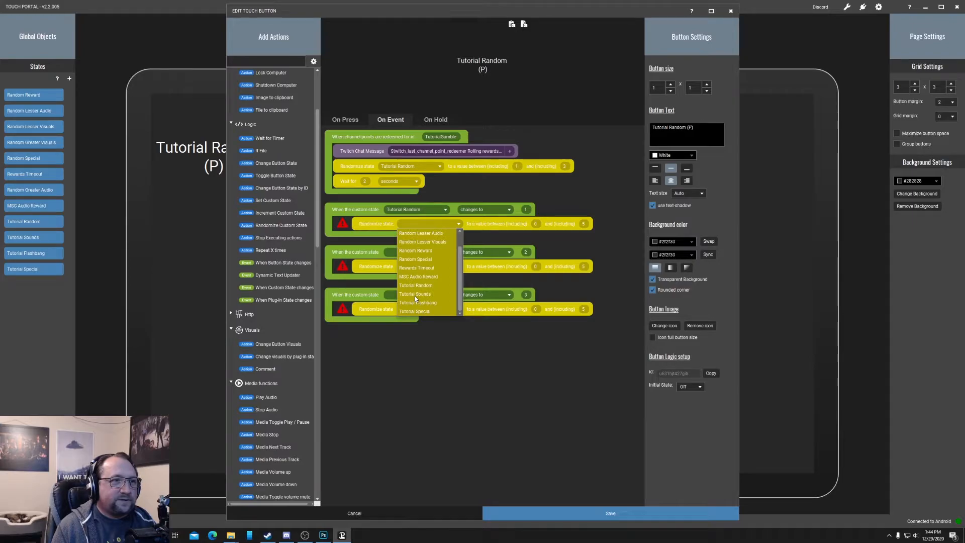
pyautogui.click(415, 294)
pyautogui.click(438, 269)
pyautogui.scroll(-1, 433, 312)
pyautogui.click(423, 345)
pyautogui.click(441, 311)
pyautogui.scroll(-2, 435, 385)
pyautogui.click(415, 396)
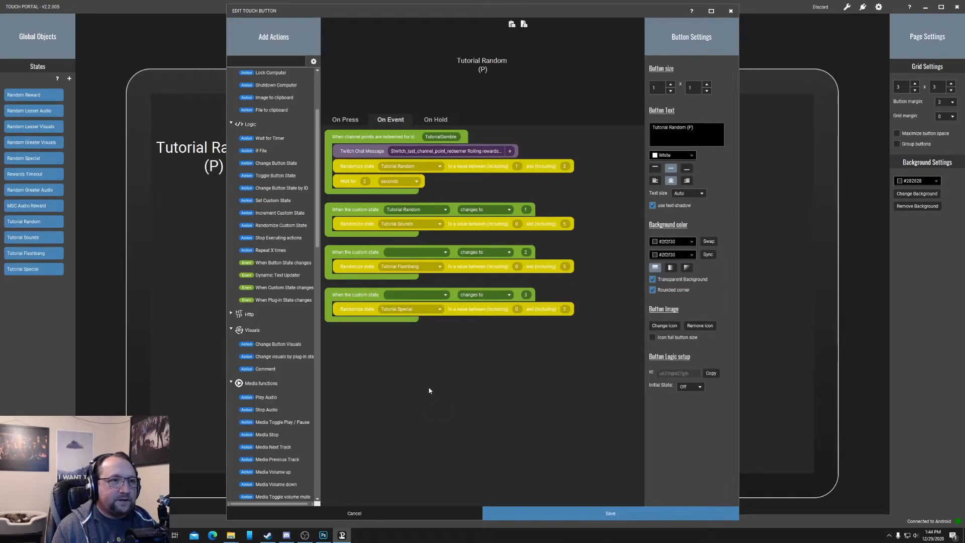
# - Choose Tutorial Random as the watched custom state in the events for values 2 and 3
pyautogui.click(445, 253)
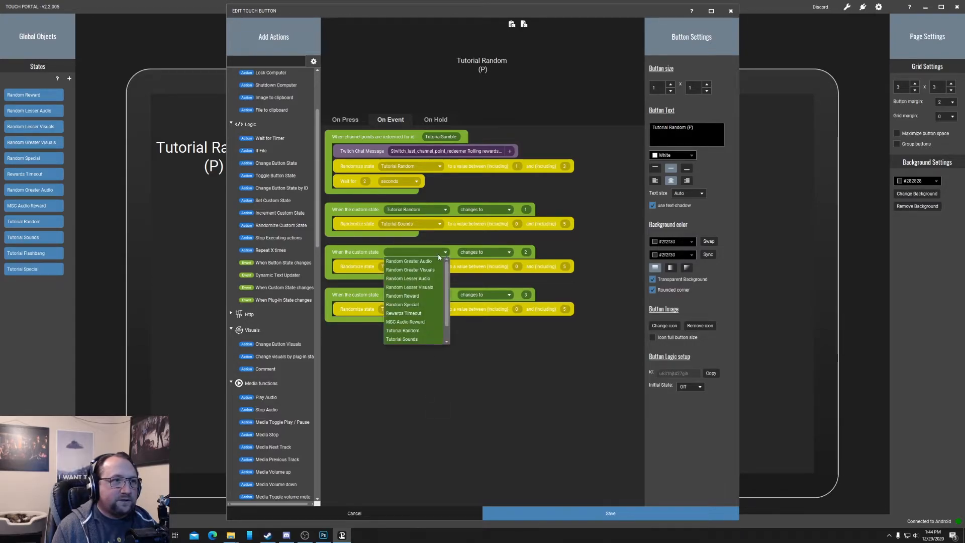
pyautogui.click(410, 330)
pyautogui.click(442, 297)
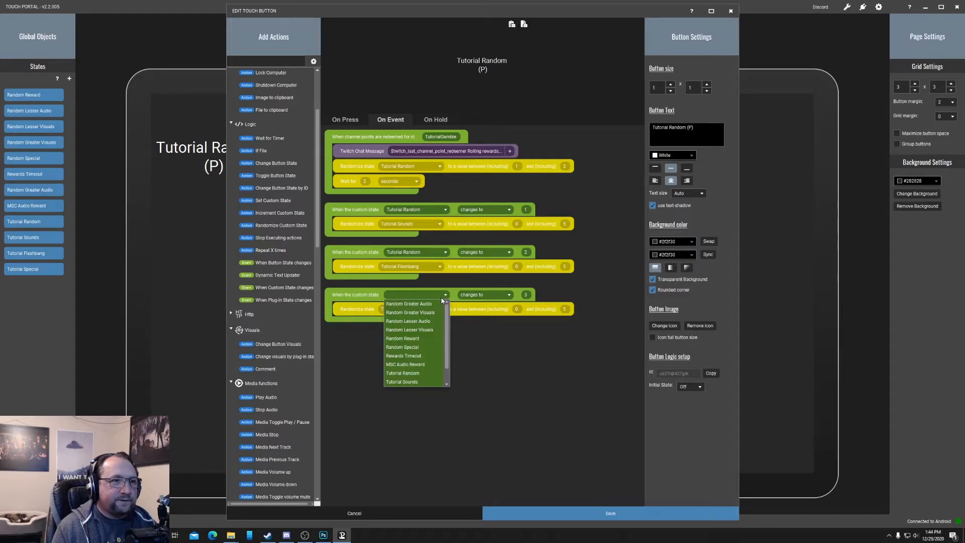
pyautogui.click(406, 373)
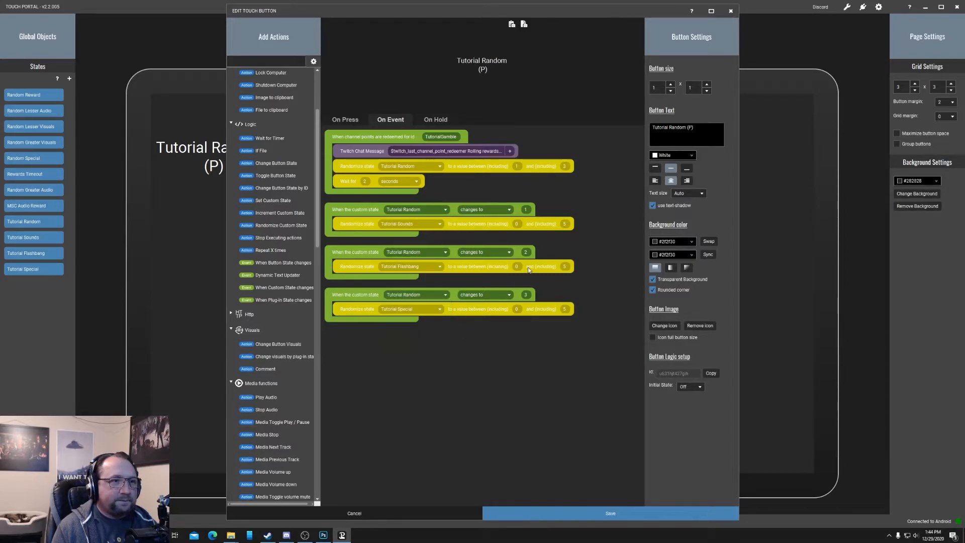
# - Set the randomize ranges for Tutorial Sounds and Tutorial Flashbang to values between 1 and 2
pyautogui.click(517, 224)
pyautogui.write('1')
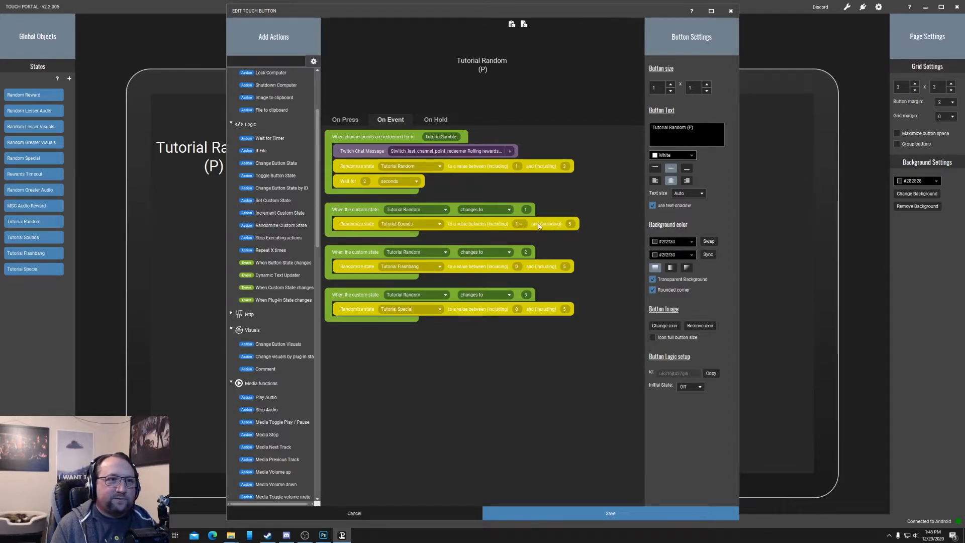
pyautogui.click(571, 224)
pyautogui.press('BackSpace')
pyautogui.write('2')
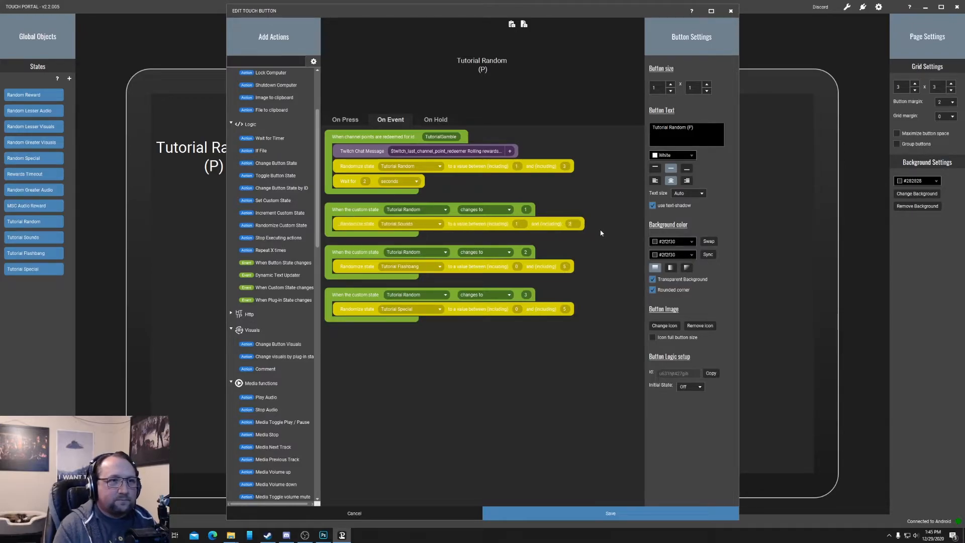
pyautogui.click(523, 265)
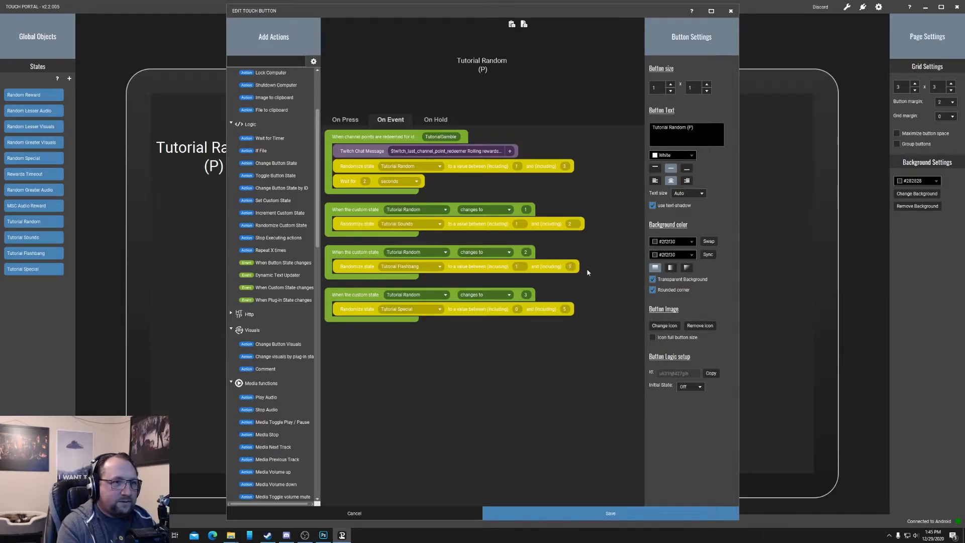
pyautogui.press('BackSpace')
pyautogui.write('2')
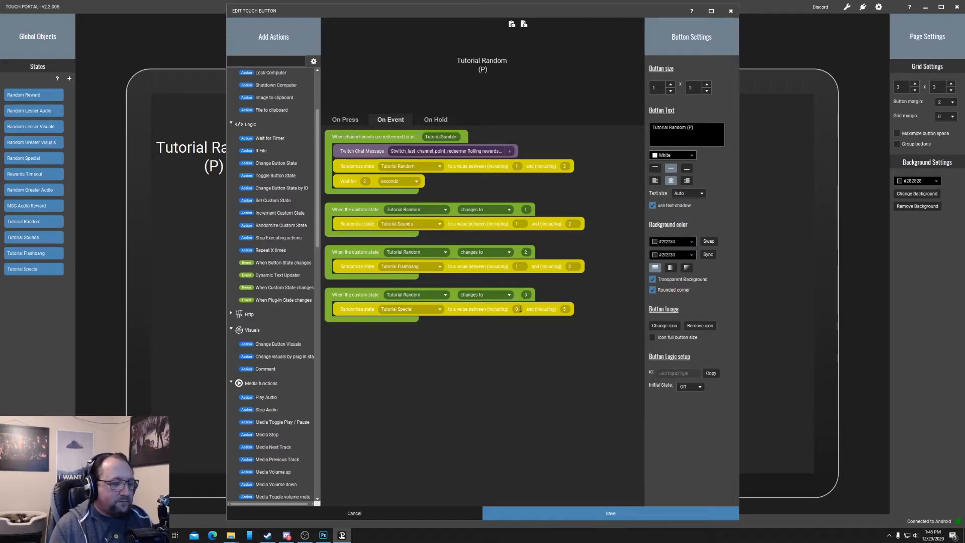
# - Set the randomize range for Tutorial Special to values between 1 and 4
pyautogui.press('BackSpace')
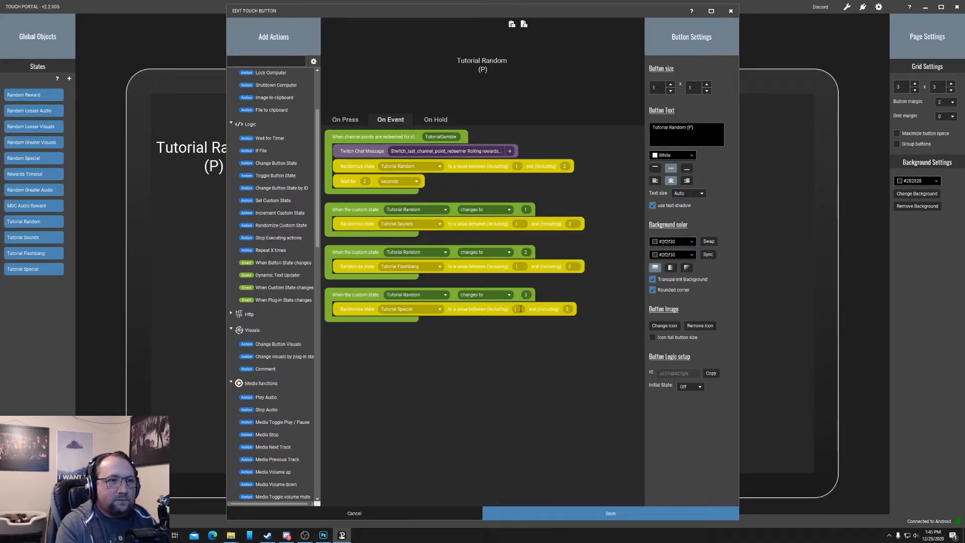
pyautogui.write('1')
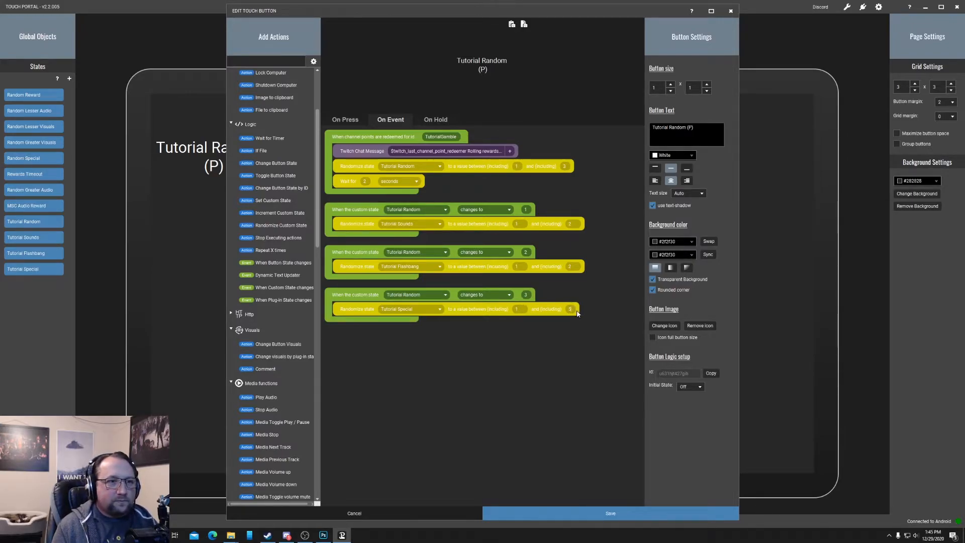
pyautogui.press('BackSpace')
pyautogui.write('4')
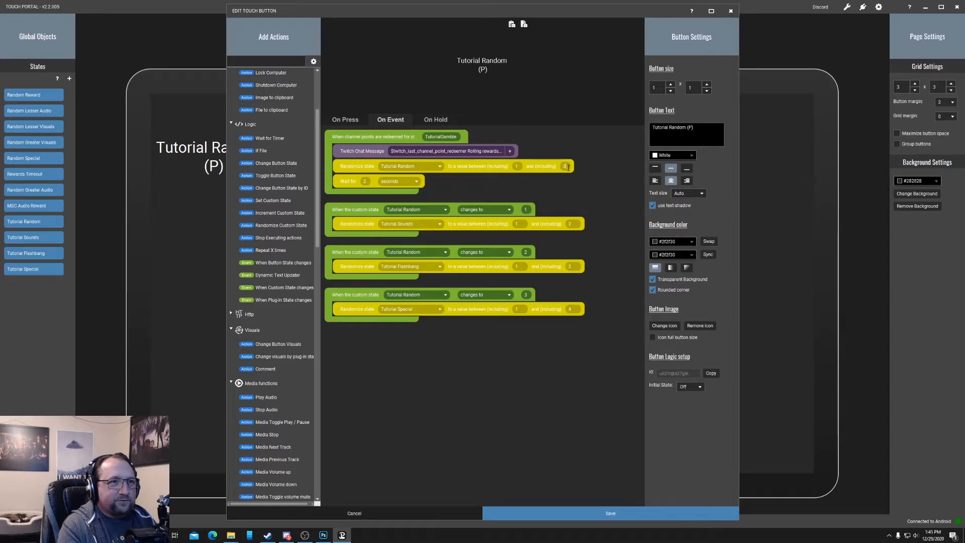
# - Set the Tutorial Random upper limit to 4 and add a When Custom State changes event for Tutorial Random changing to 4
pyautogui.moveTo(568, 168); pyautogui.dragTo(559, 166)
pyautogui.write('4')
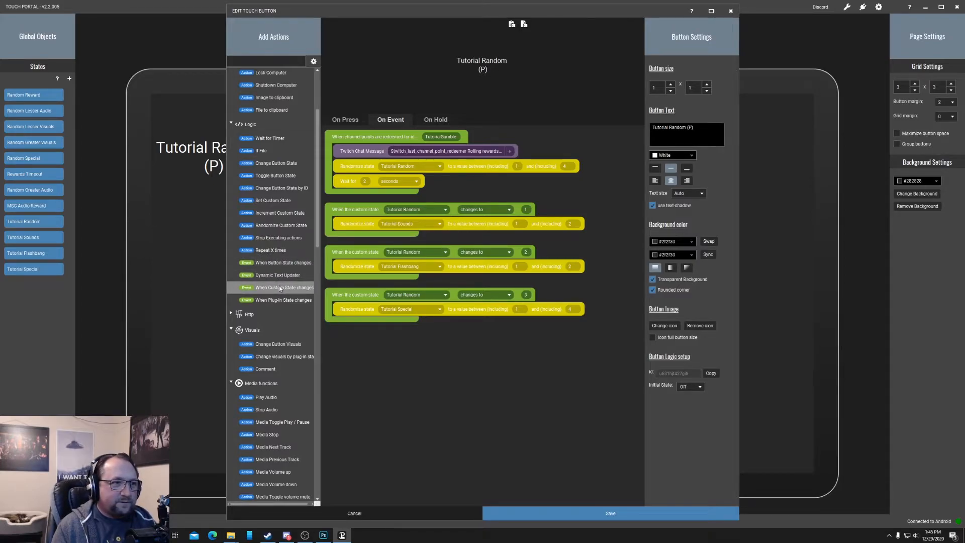
pyautogui.moveTo(279, 287); pyautogui.dragTo(352, 337)
pyautogui.click(432, 338)
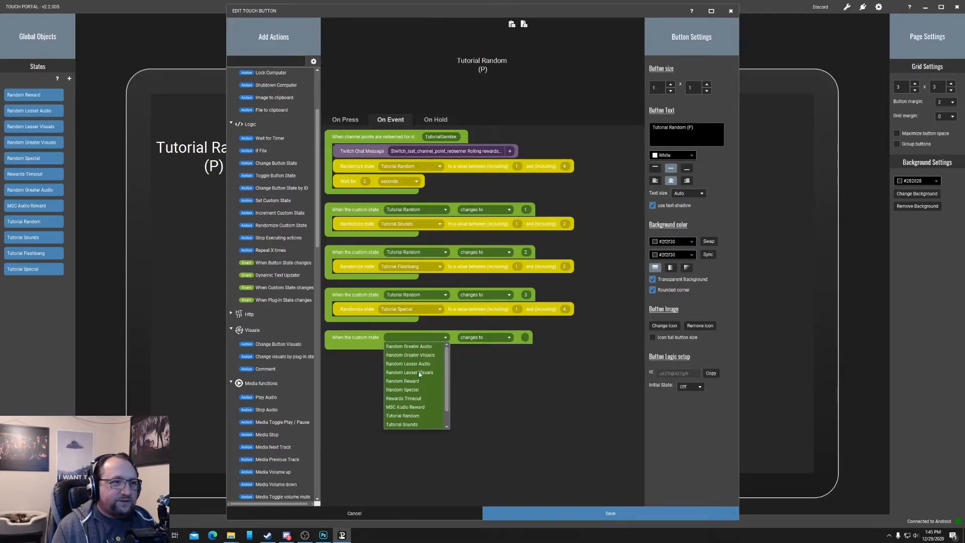
pyautogui.click(417, 416)
pyautogui.write('4')
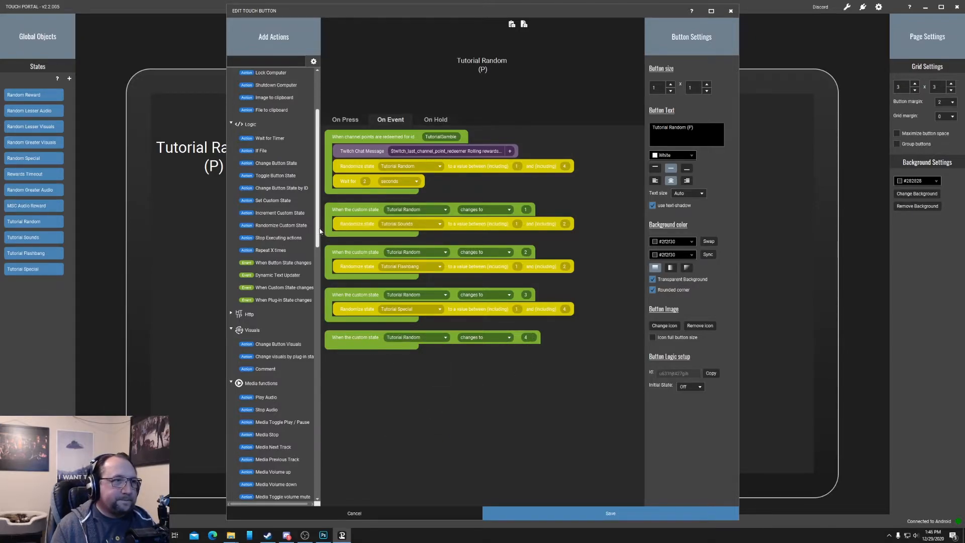
# - Add a Twitch chat message to the value 4 event with the last Channel Points redeemer variable and "wins Nothing! Congrats?", and save the button
pyautogui.moveTo(317, 232); pyautogui.dragTo(322, 445)
pyautogui.moveTo(275, 325); pyautogui.dragTo(369, 342)
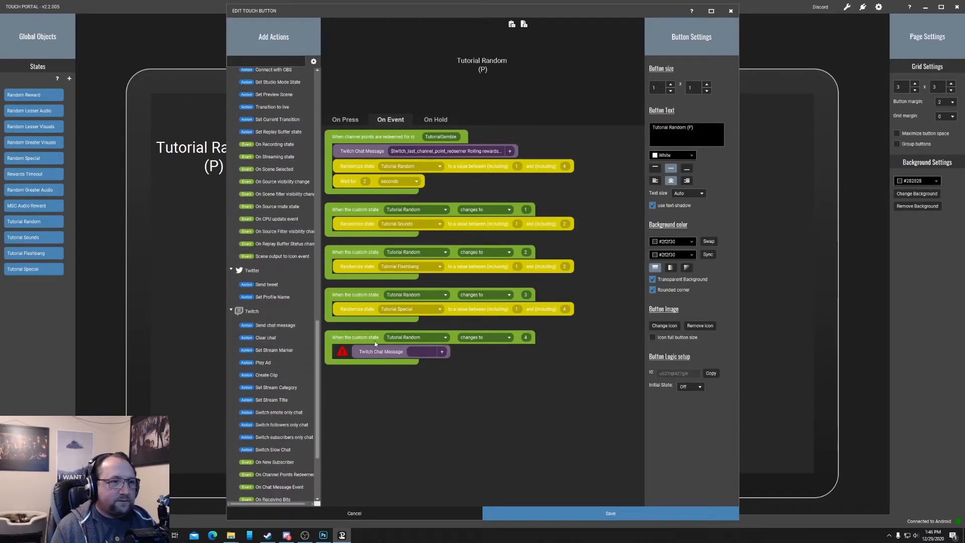
pyautogui.click(435, 352)
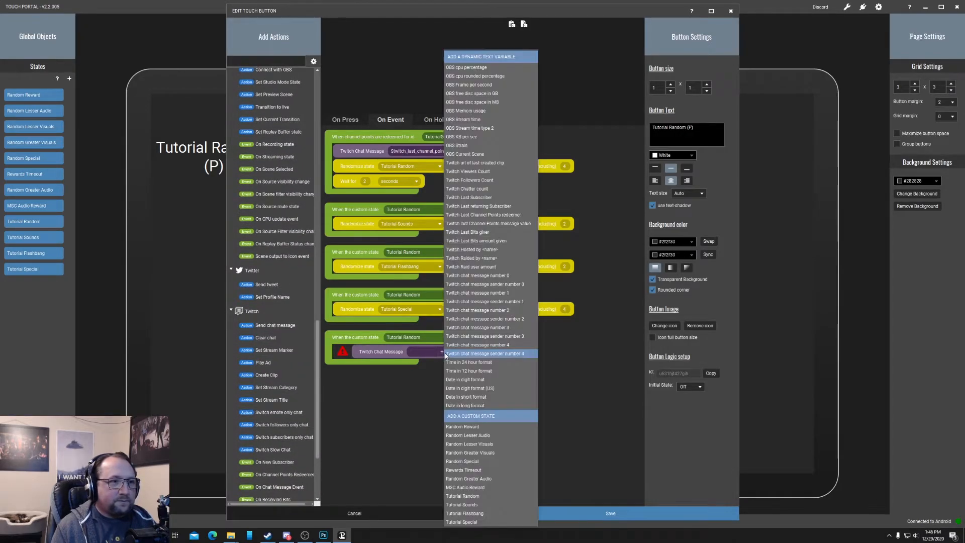
pyautogui.click(482, 214)
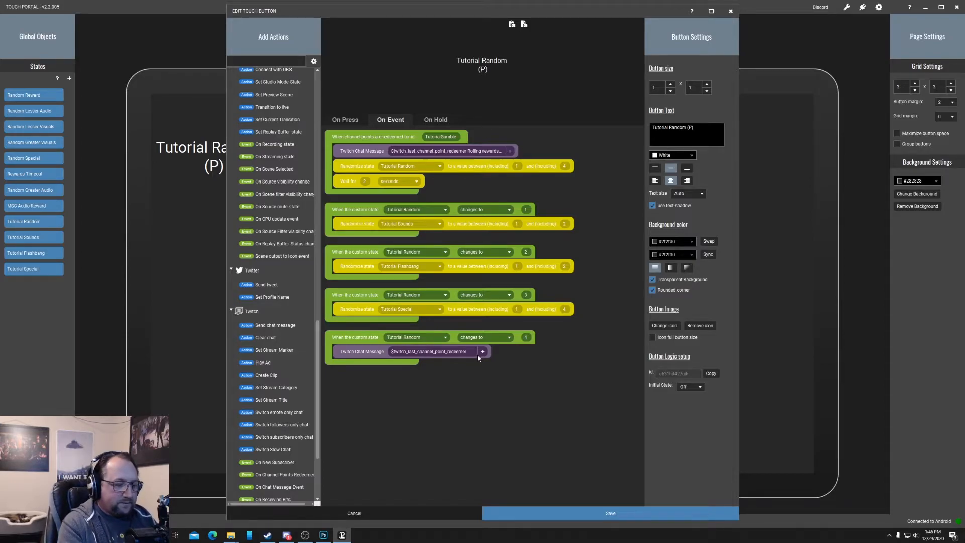
pyautogui.write('wins')
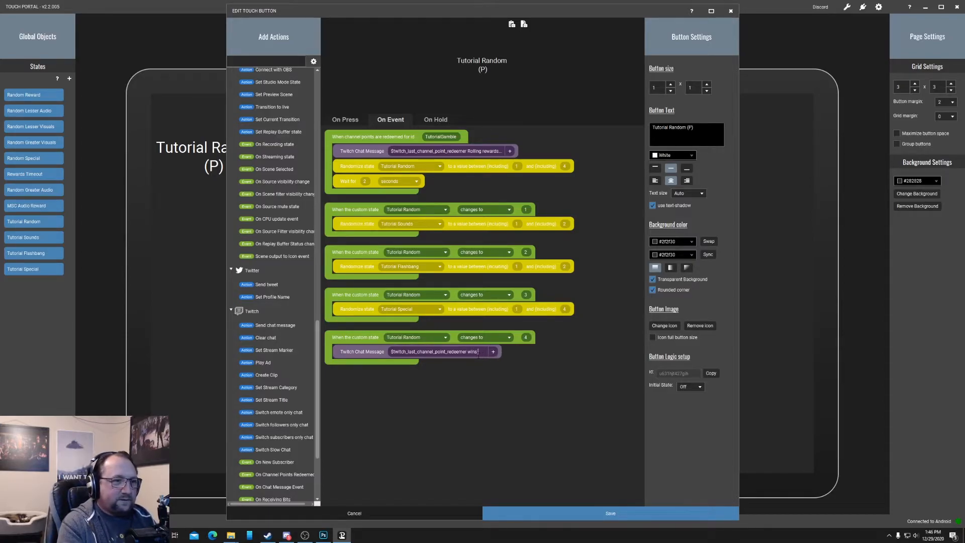
pyautogui.write(' Nothing')
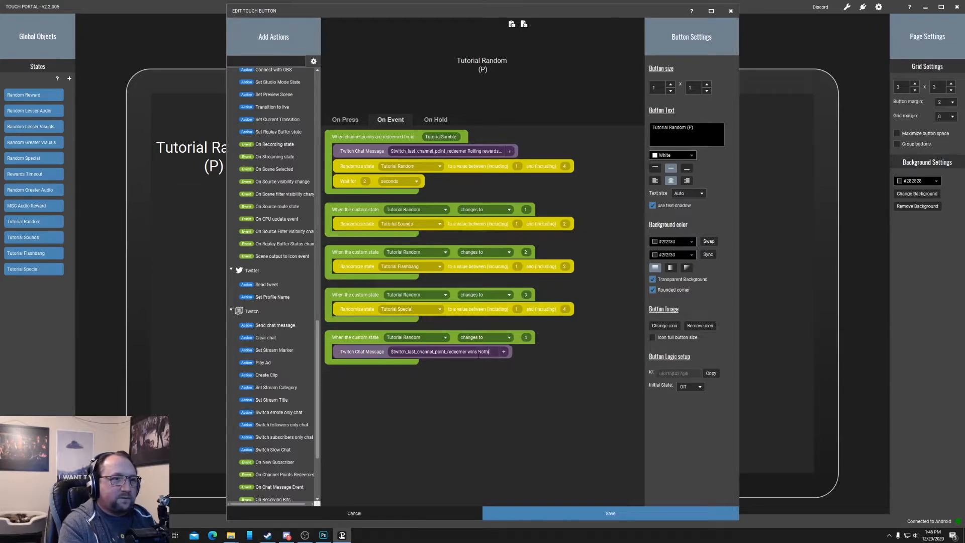
pyautogui.write('! Cong4a')
pyautogui.press('BackSpace')
pyautogui.press('BackSpace')
pyautogui.write('rats?')
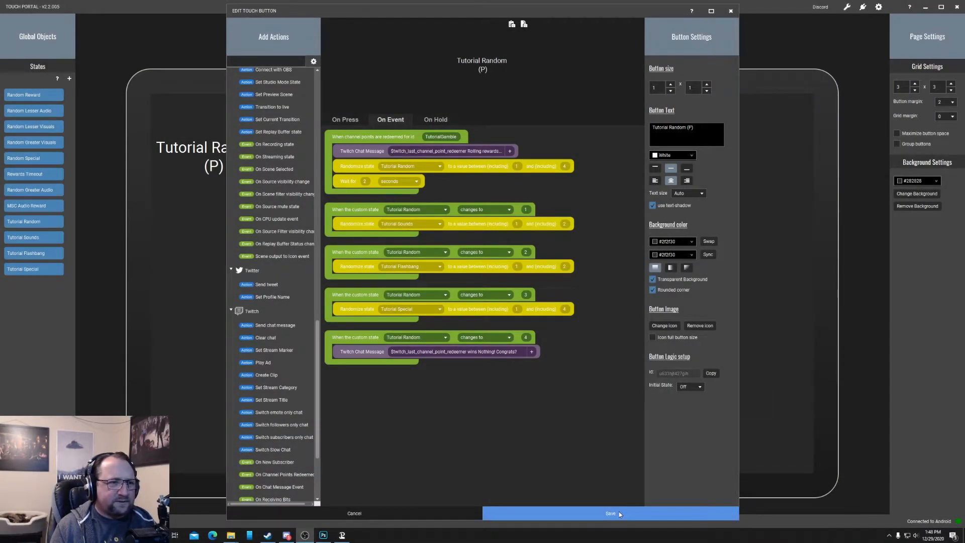
pyautogui.click(620, 513)
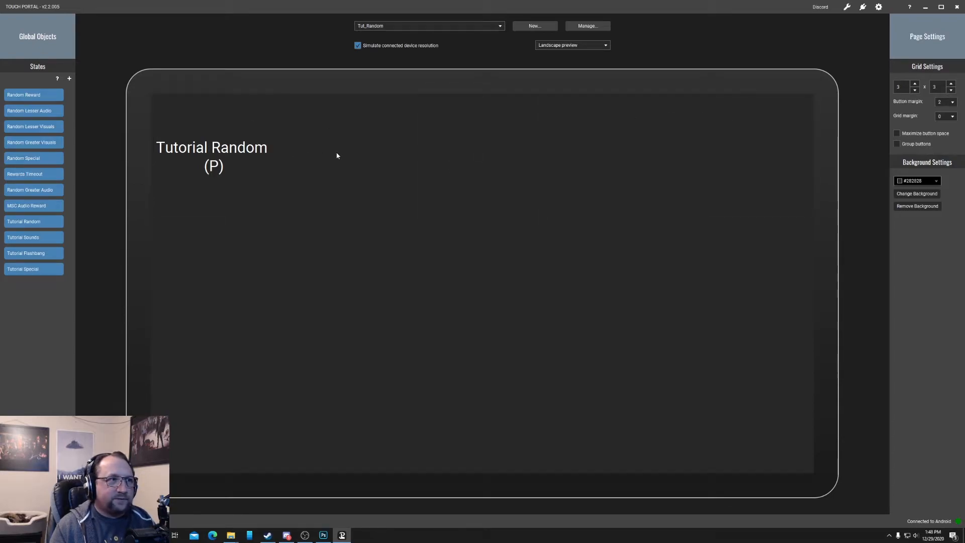
# - Create a new button in the cell beside Tutorial Random with the text "Tutorial Sounds (S)"
pyautogui.click(455, 152)
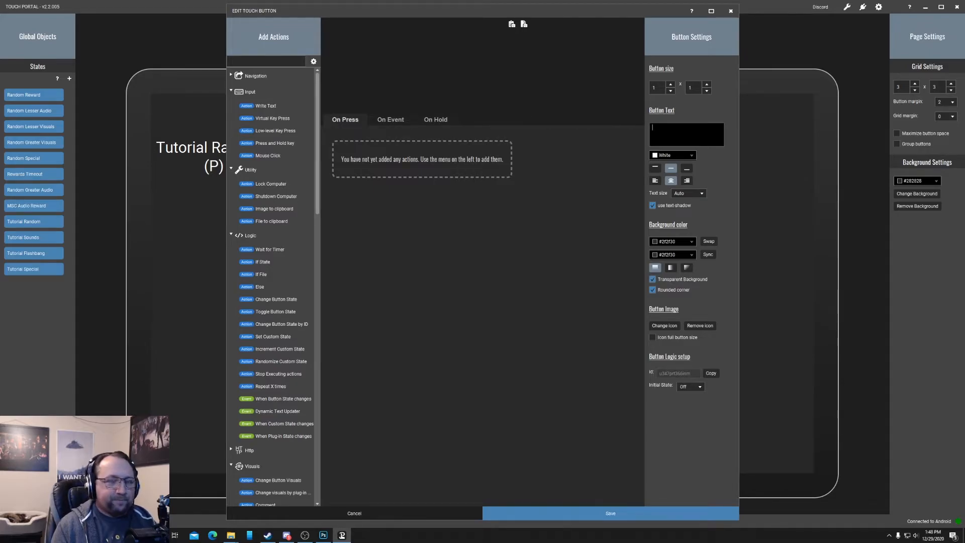
pyautogui.write('T')
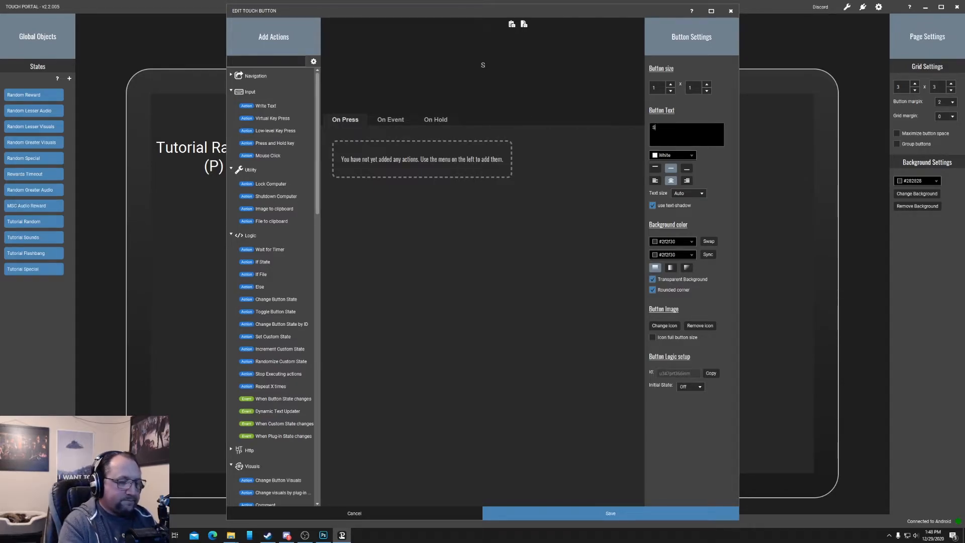
pyautogui.press('BackSpace')
pyautogui.write('Tut')
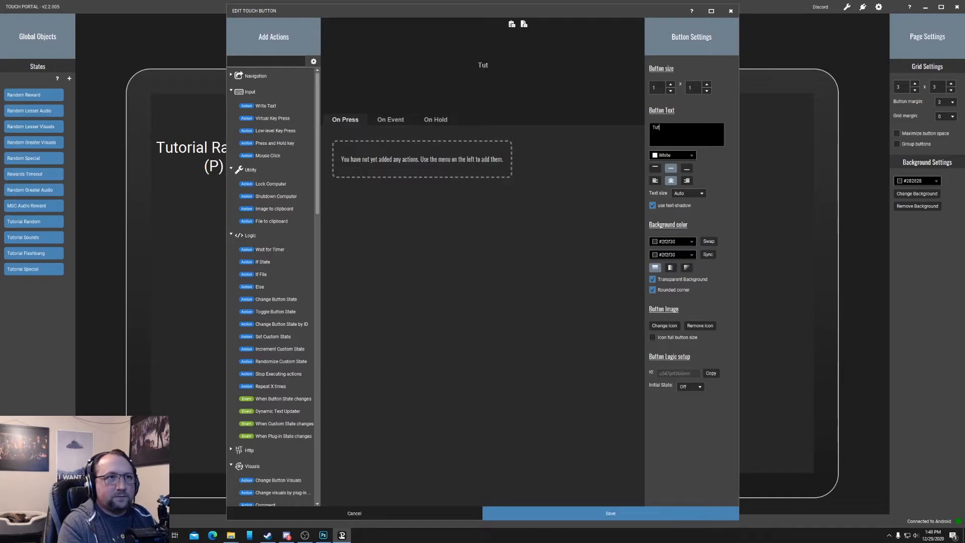
pyautogui.write('orial ')
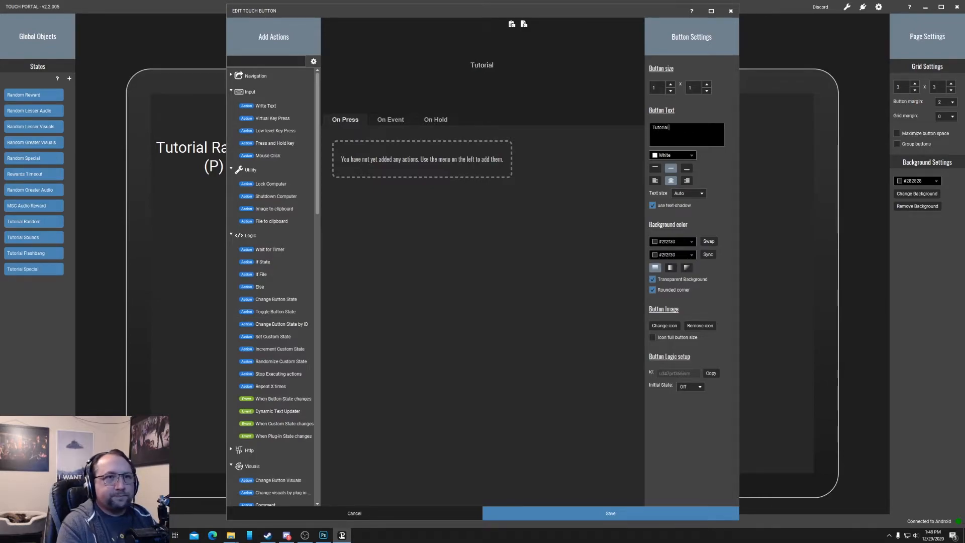
pyautogui.write('Sounds (S)')
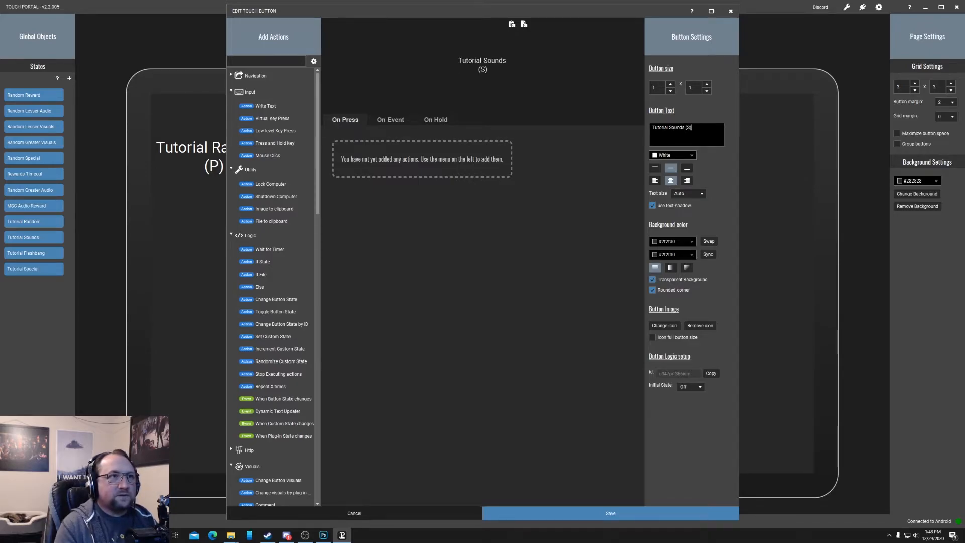
# - Add a When Custom State changes event to the button for Tutorial Sounds changing to 1
pyautogui.click(383, 123)
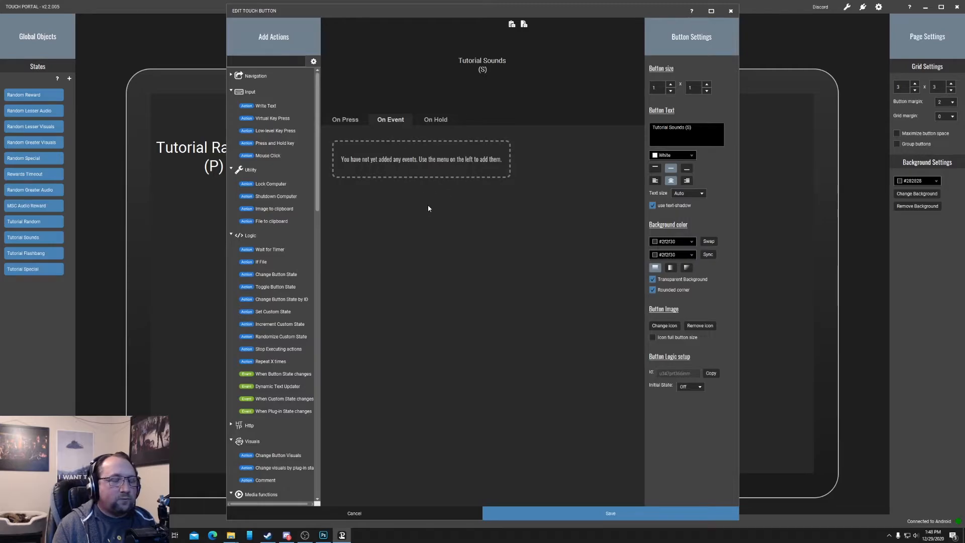
pyautogui.scroll(-3, 322, 230)
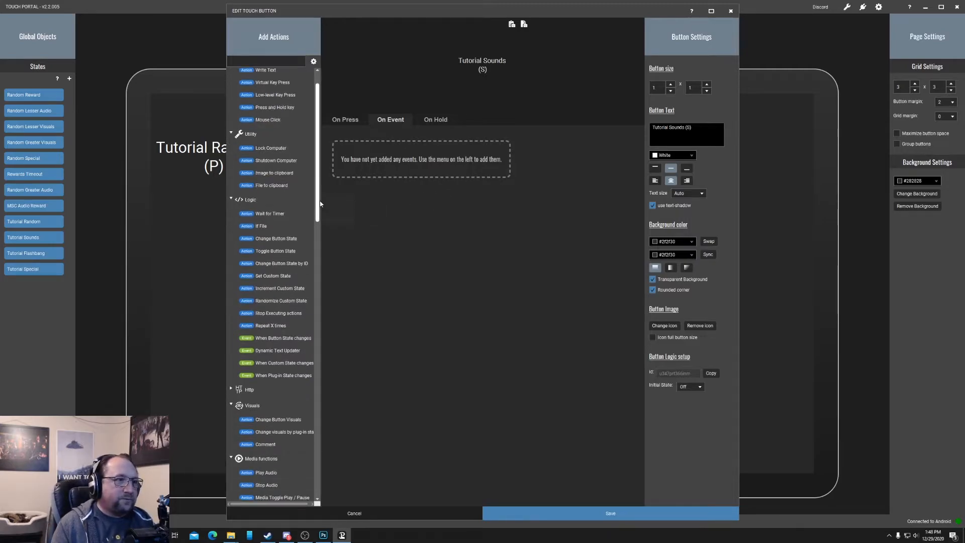
pyautogui.scroll(-1, 322, 226)
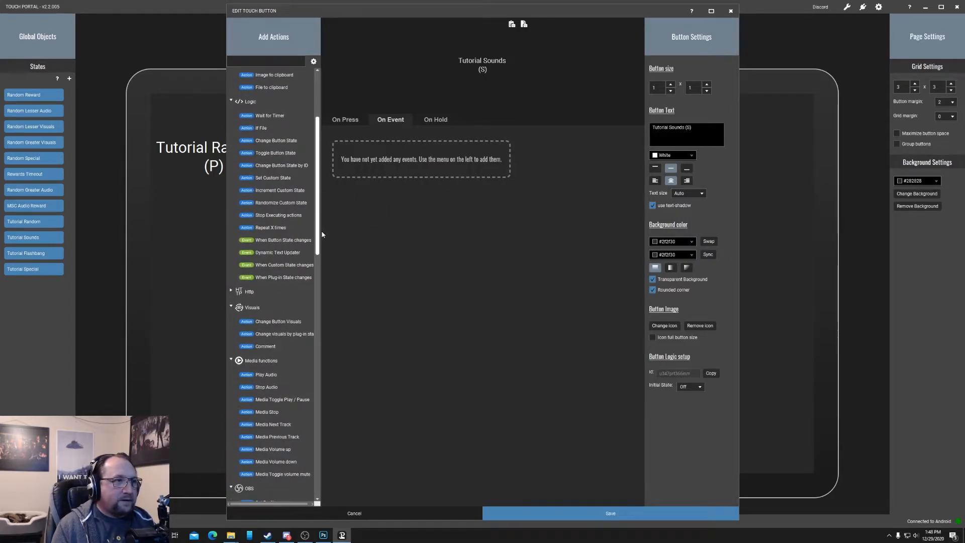
pyautogui.click(296, 258)
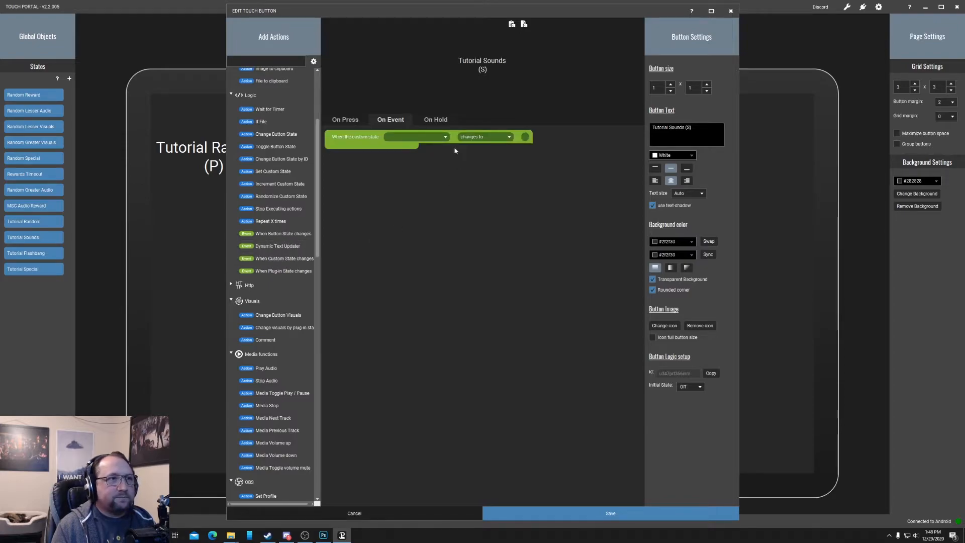
pyautogui.click(439, 138)
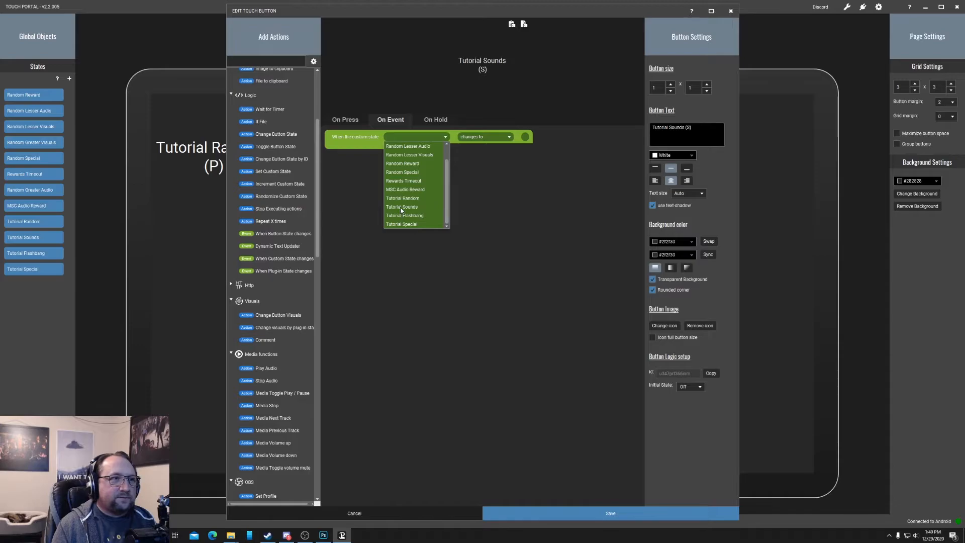
pyautogui.click(406, 216)
pyautogui.click(527, 137)
pyautogui.write('1')
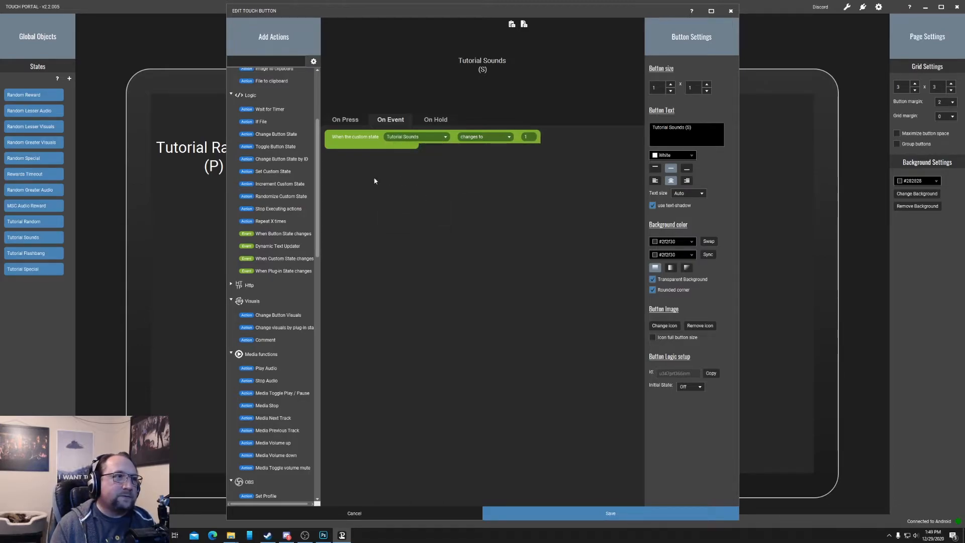
# - Add a Play Audio action with the death03 WAV file at 50% volume to the Tutorial Sounds value 1 event
pyautogui.scroll(2, 315, 363)
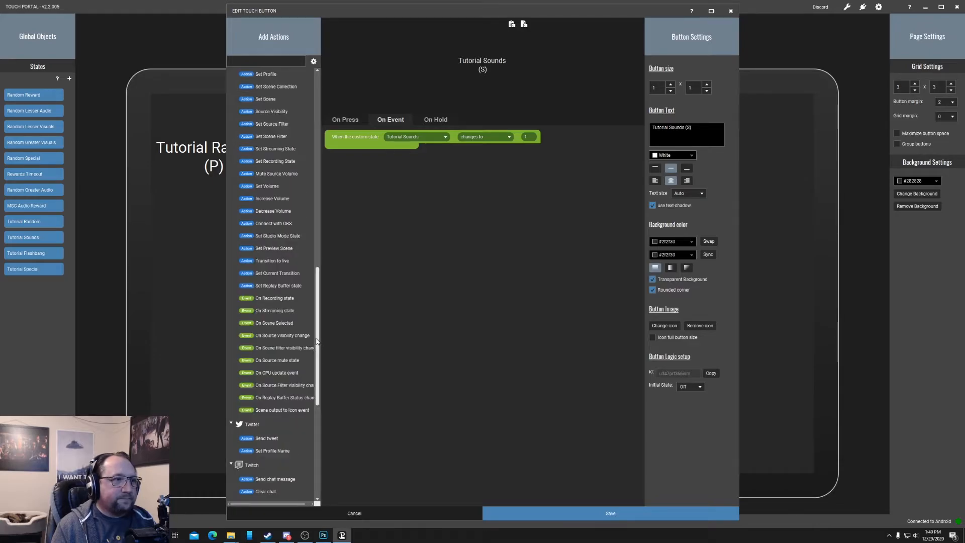
pyautogui.scroll(-5, 317, 281)
pyautogui.scroll(7, 326, 233)
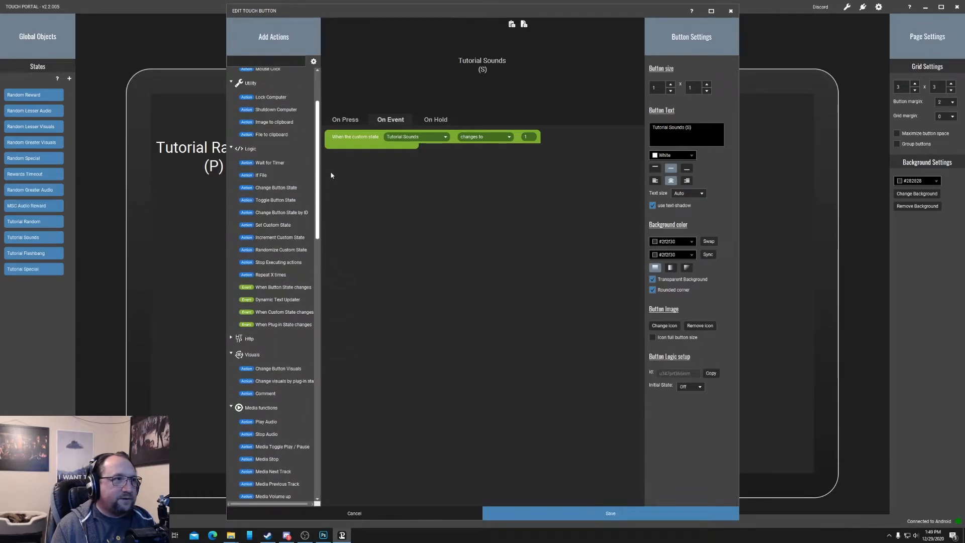
pyautogui.scroll(-4, 331, 191)
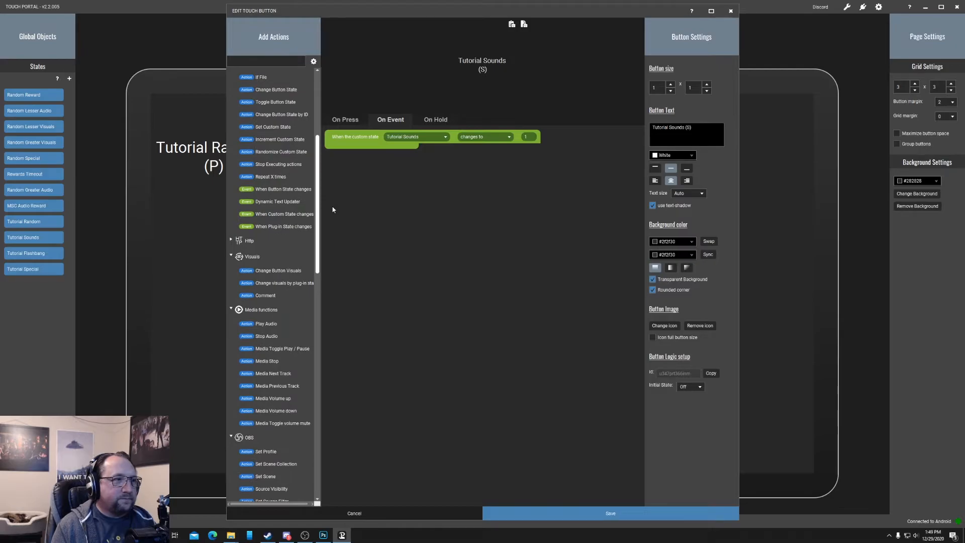
pyautogui.doubleClick(267, 325)
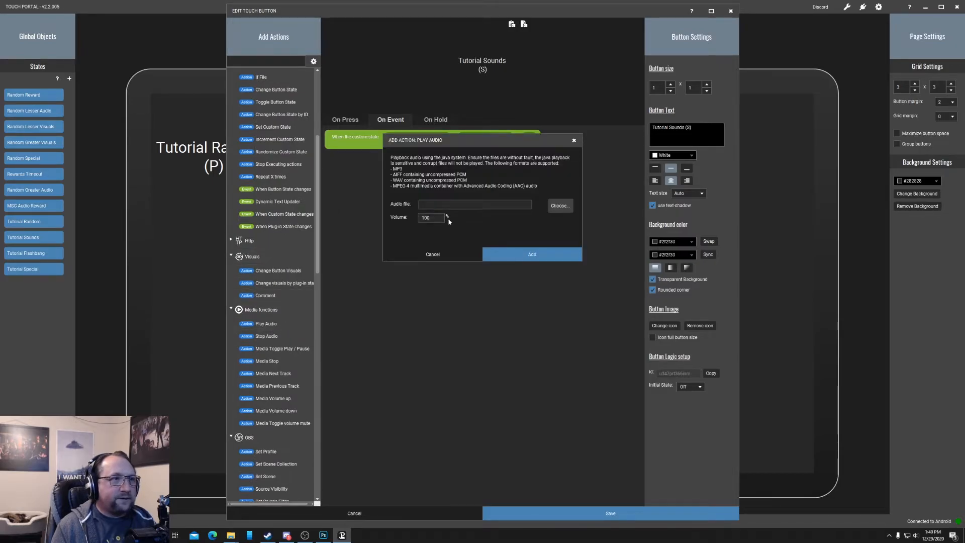
pyautogui.click(556, 209)
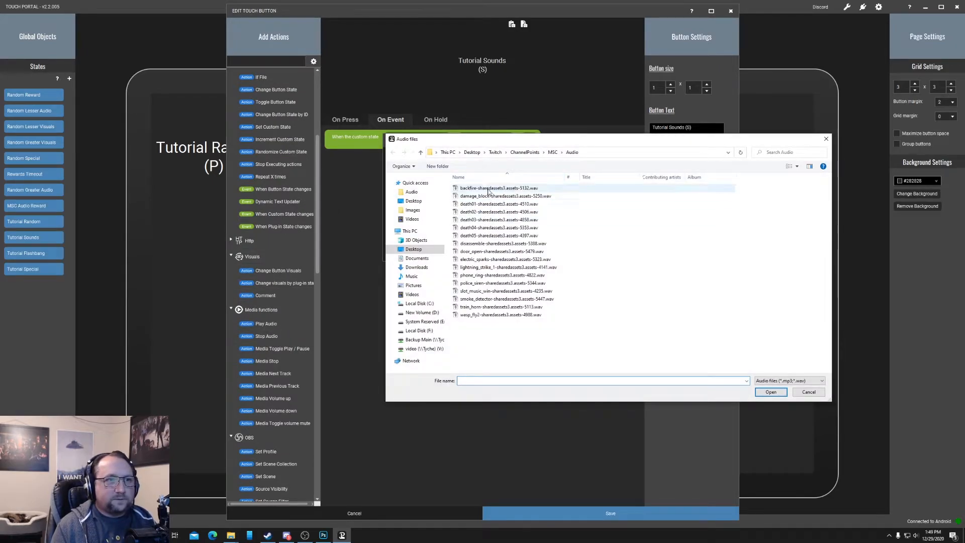
pyautogui.doubleClick(478, 219)
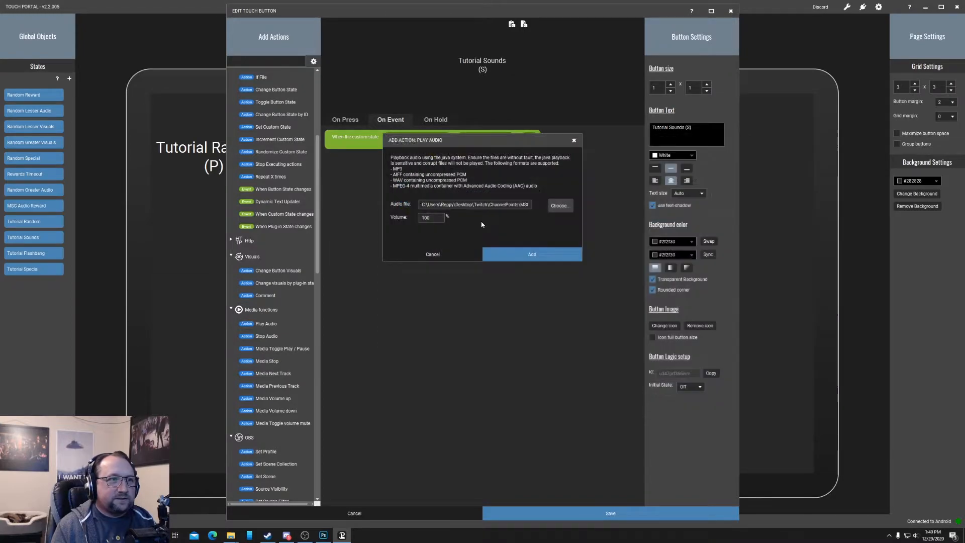
pyautogui.doubleClick(418, 217)
pyautogui.write('0')
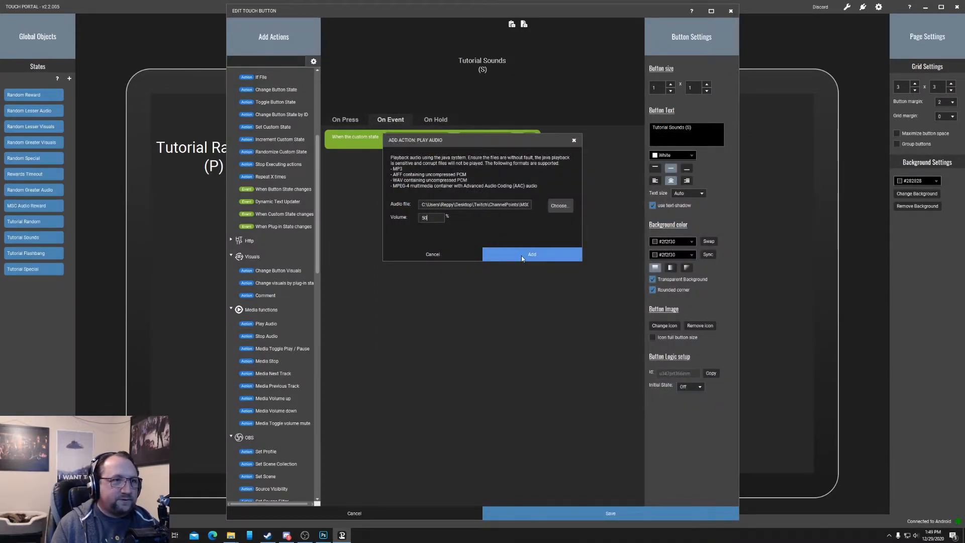
pyautogui.click(523, 256)
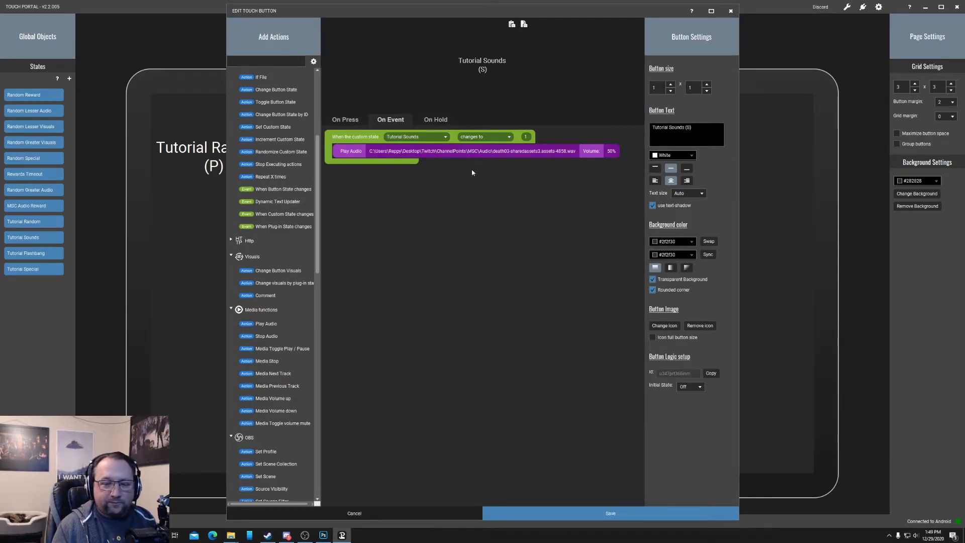
# - Add a second When Custom State changes event for Tutorial Sounds changing to 2
pyautogui.click(273, 214)
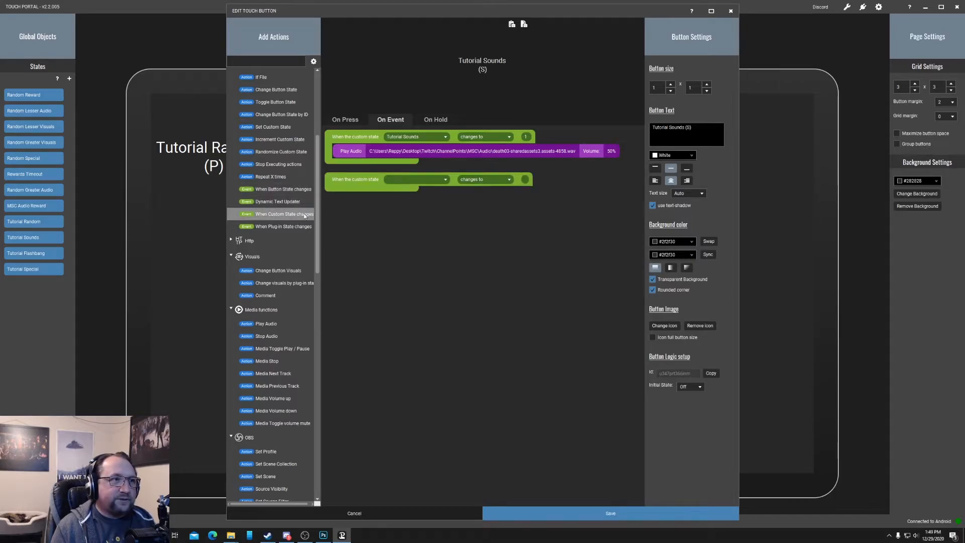
pyautogui.click(436, 180)
pyautogui.click(405, 267)
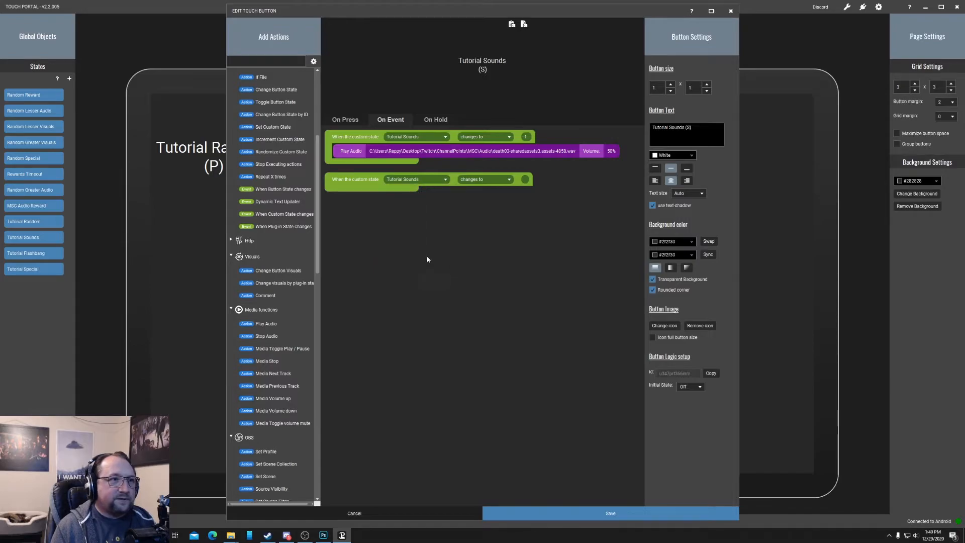
pyautogui.write('2')
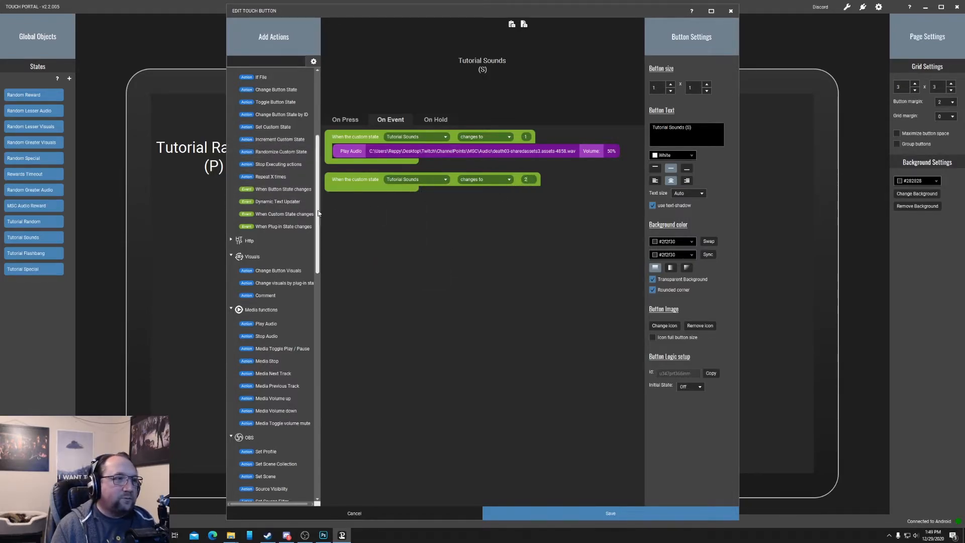
# - Add a Play Audio action with the lightning_strike_1 WAV file at 50% volume to the value 2 event, and save the button
pyautogui.click(266, 324)
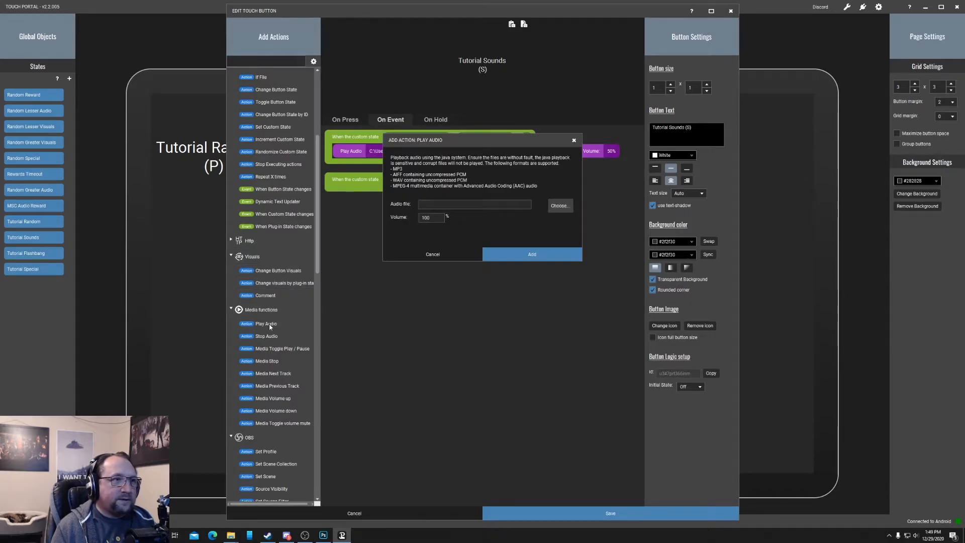
pyautogui.click(553, 207)
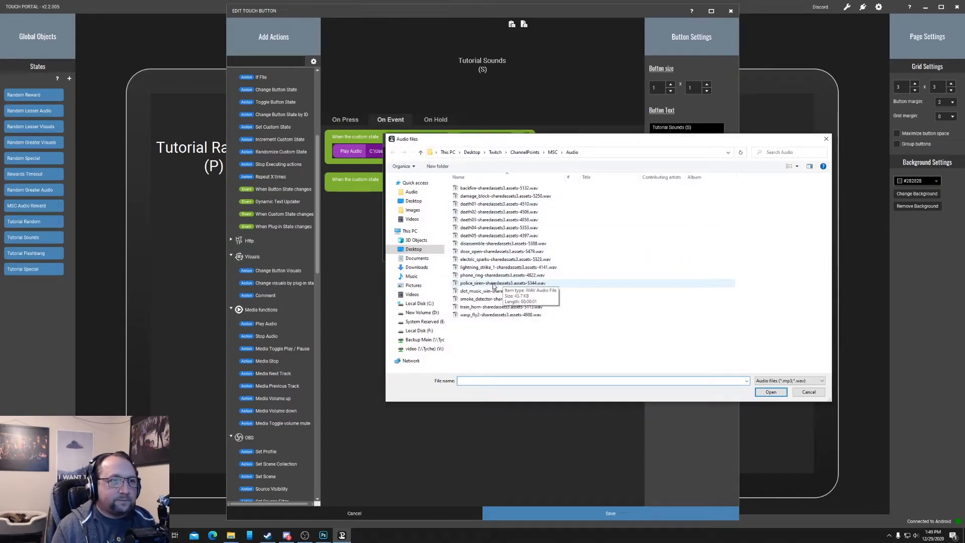
pyautogui.doubleClick(471, 267)
pyautogui.doubleClick(426, 218)
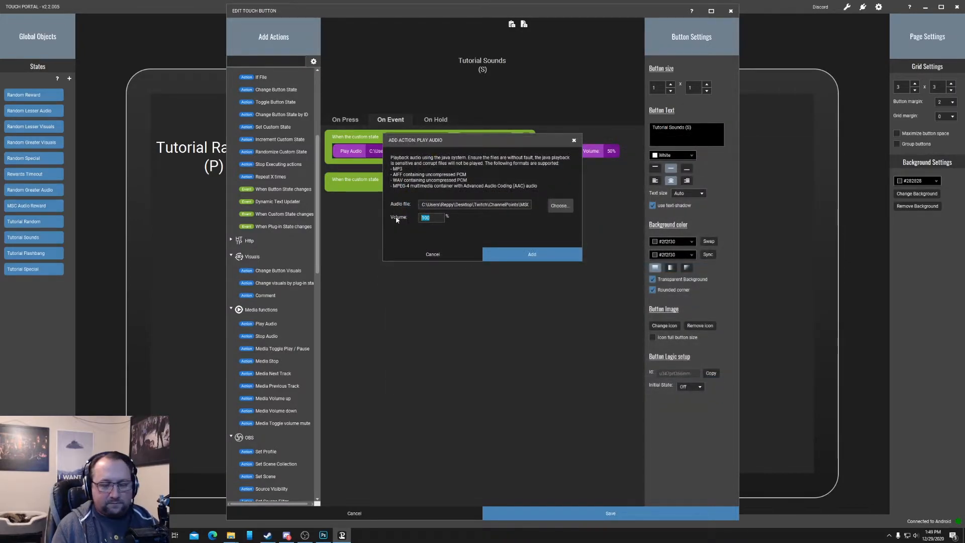
pyautogui.write('50')
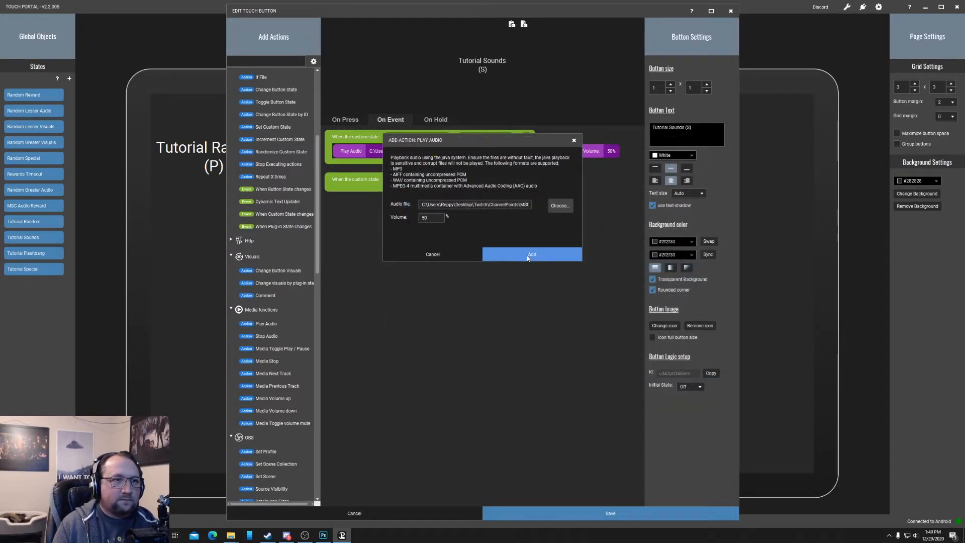
pyautogui.click(526, 257)
pyautogui.click(525, 179)
pyautogui.write('2')
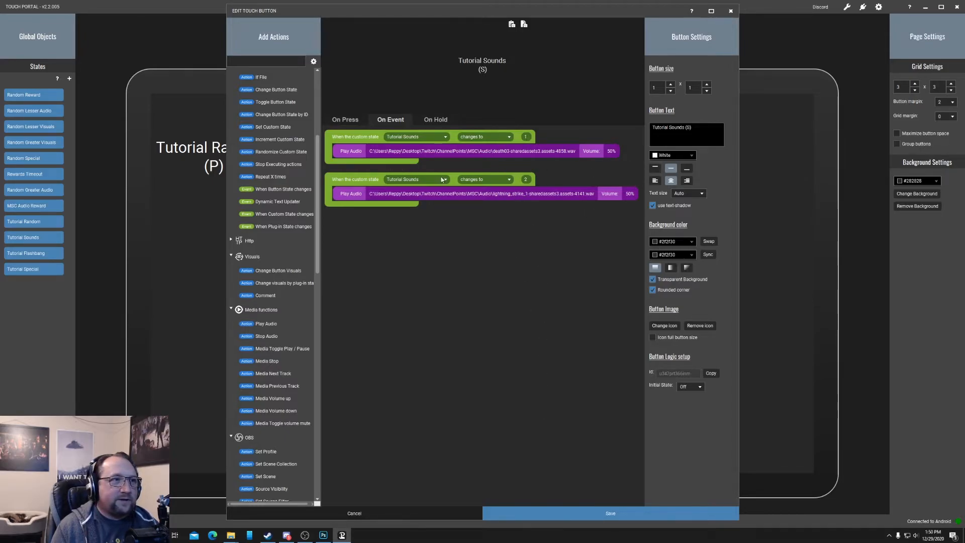
pyautogui.click(611, 513)
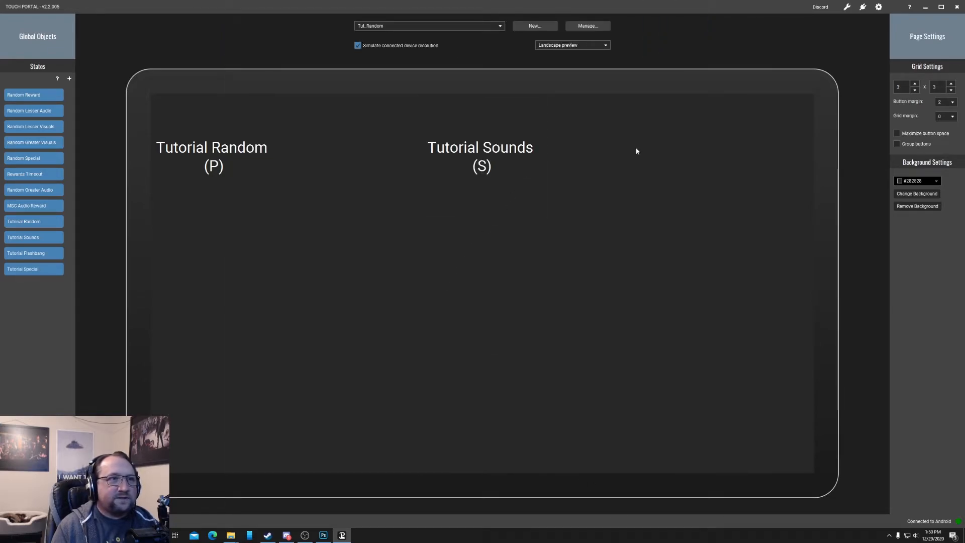
# - Create a new button in the cell beside Tutorial Sounds with the text "Tutorial Flashbang (S)"
pyautogui.click(711, 153)
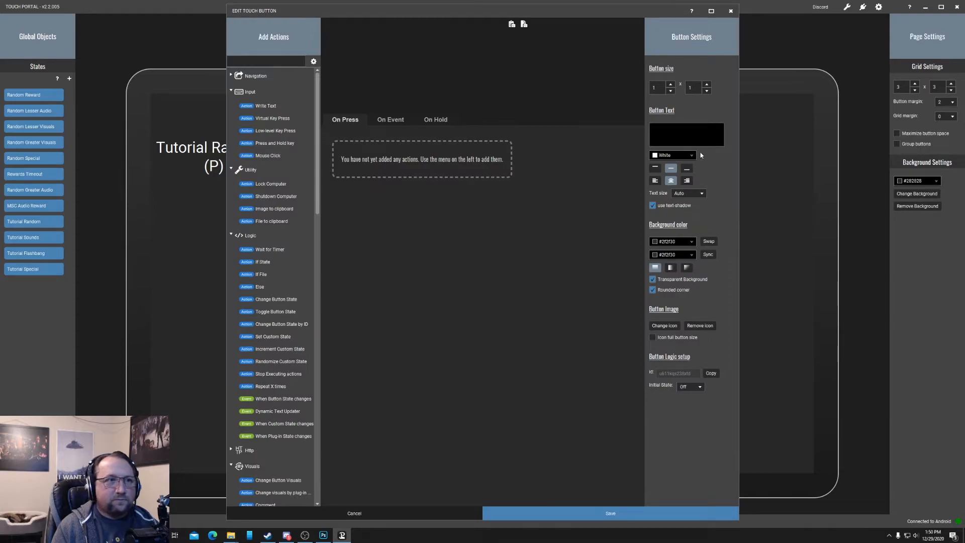
pyautogui.click(389, 119)
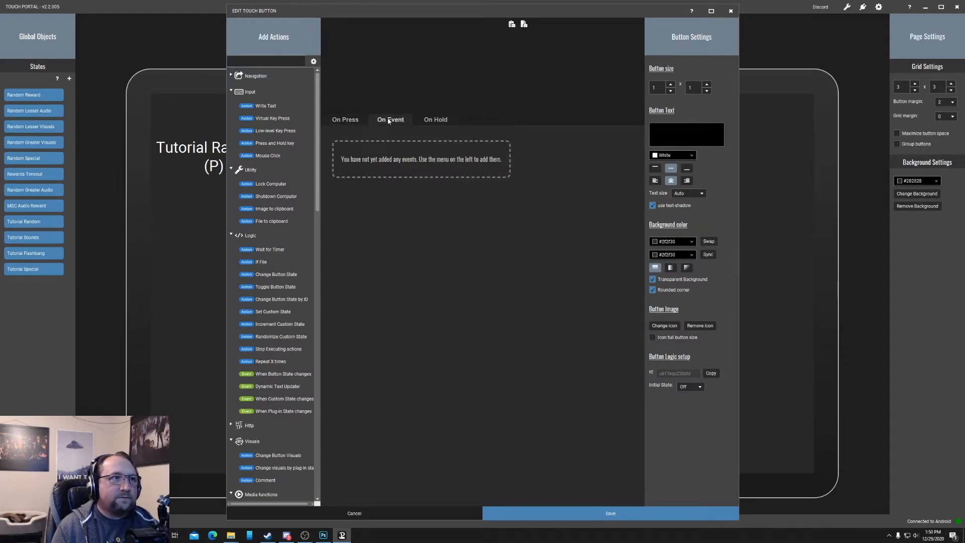
pyautogui.write('Tutorial Flashbanfg')
pyautogui.press('BackSpace')
pyautogui.press('BackSpace')
pyautogui.write('g')
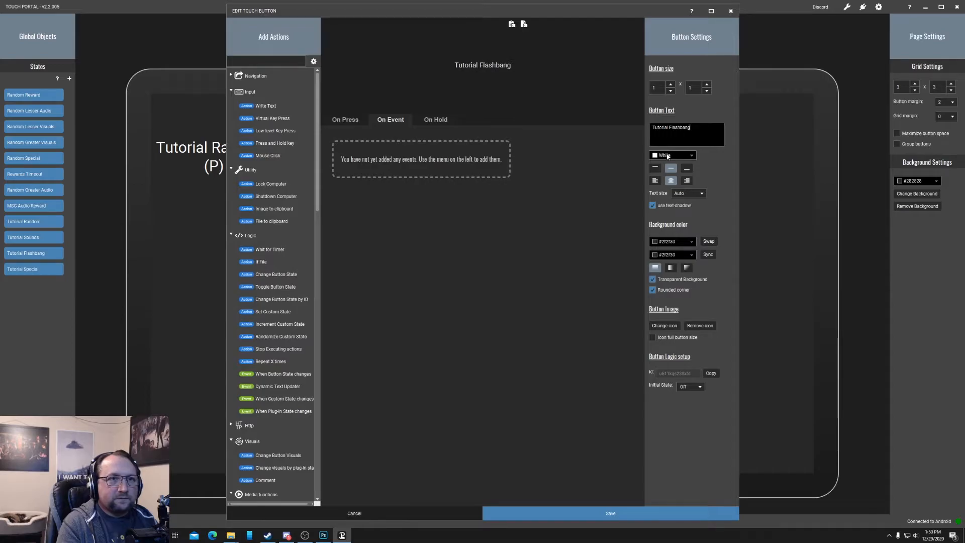
pyautogui.write(' (S)')
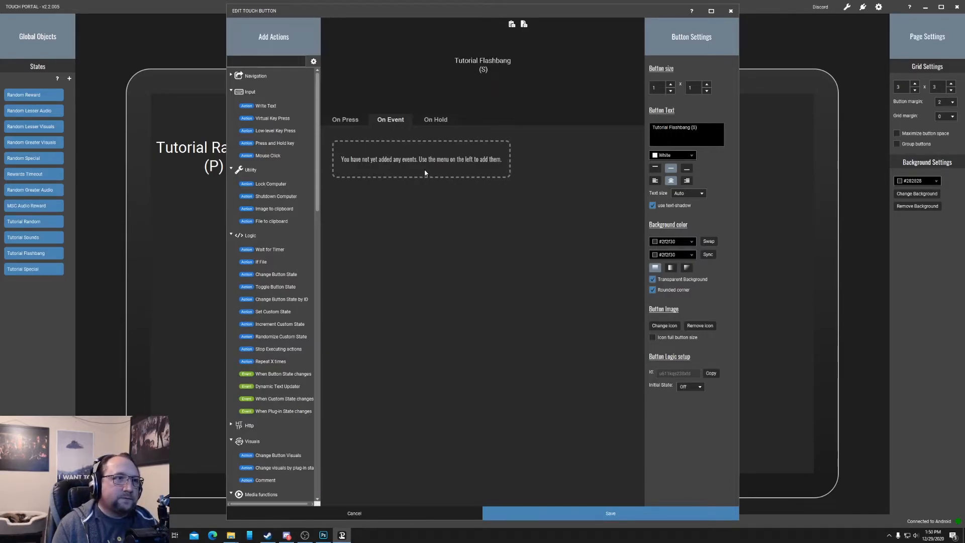
# - Add a When Custom State changes event to the button for Tutorial Flashbang changing to 1
pyautogui.click(279, 400)
pyautogui.click(415, 136)
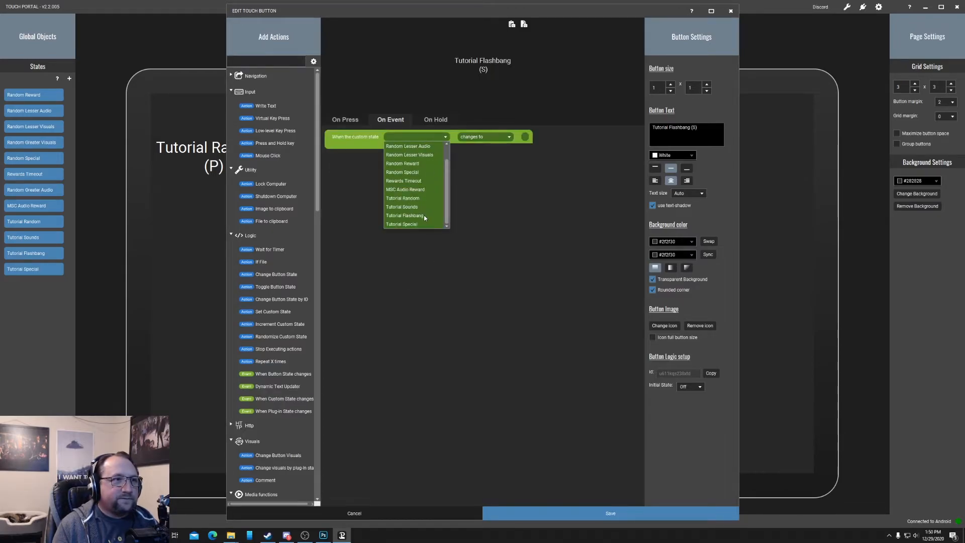
pyautogui.click(405, 215)
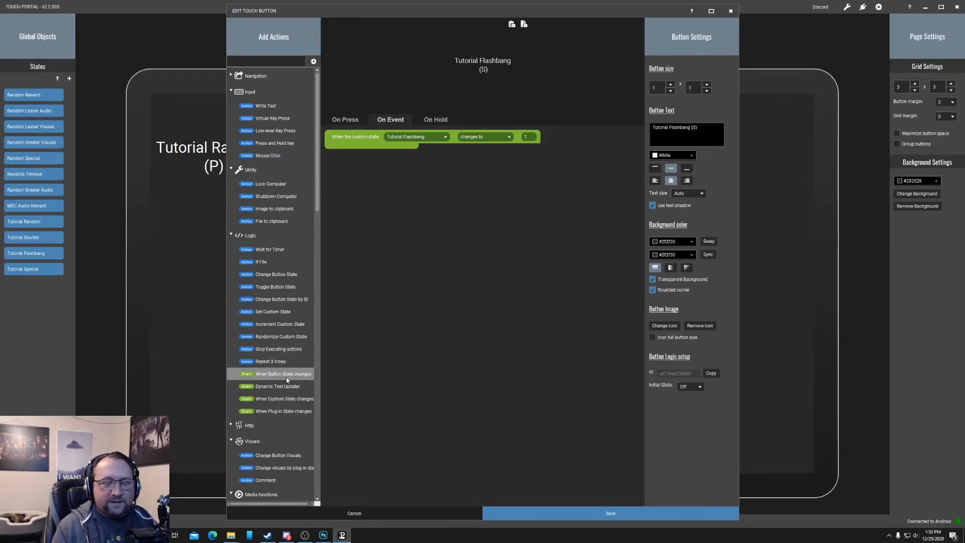
pyautogui.moveTo(287, 380); pyautogui.dragTo(382, 173)
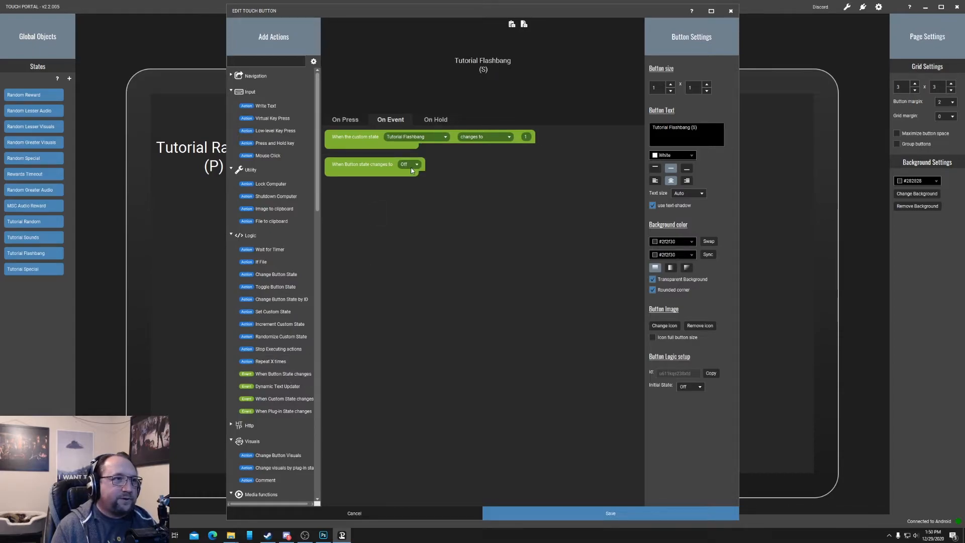
pyautogui.rightClick(360, 167)
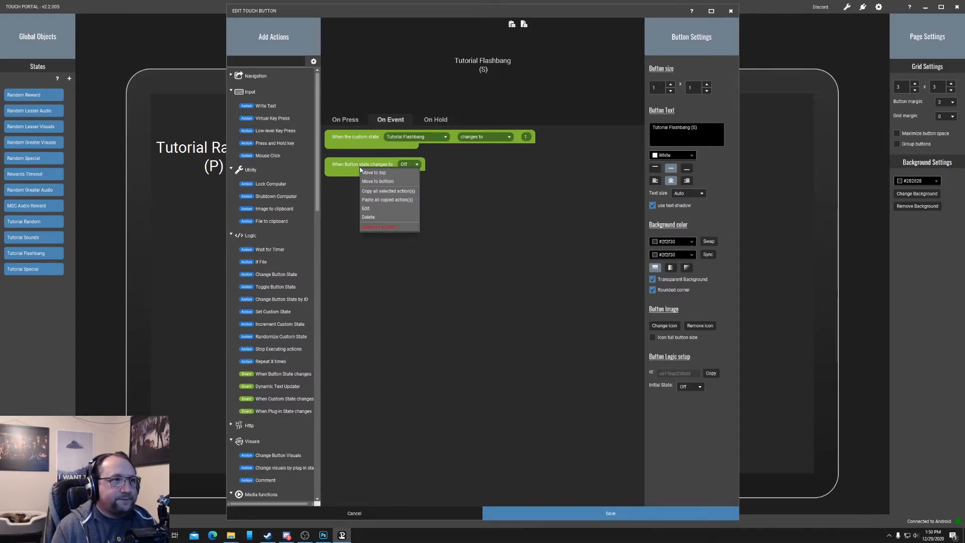
pyautogui.click(380, 219)
# - Add a second When Custom State changes event for Tutorial Flashbang changing to 2
pyautogui.doubleClick(283, 398)
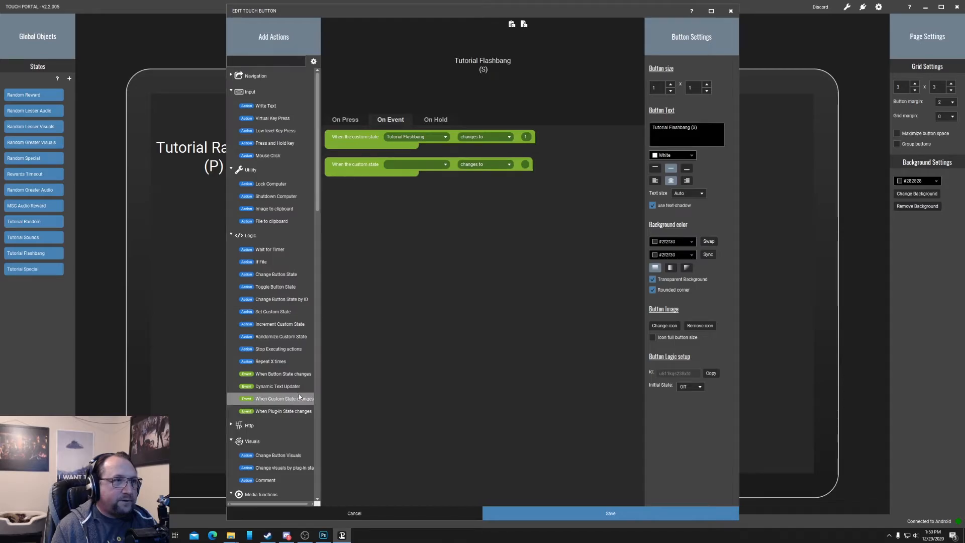
pyautogui.click(442, 165)
pyautogui.scroll(-1, 417, 240)
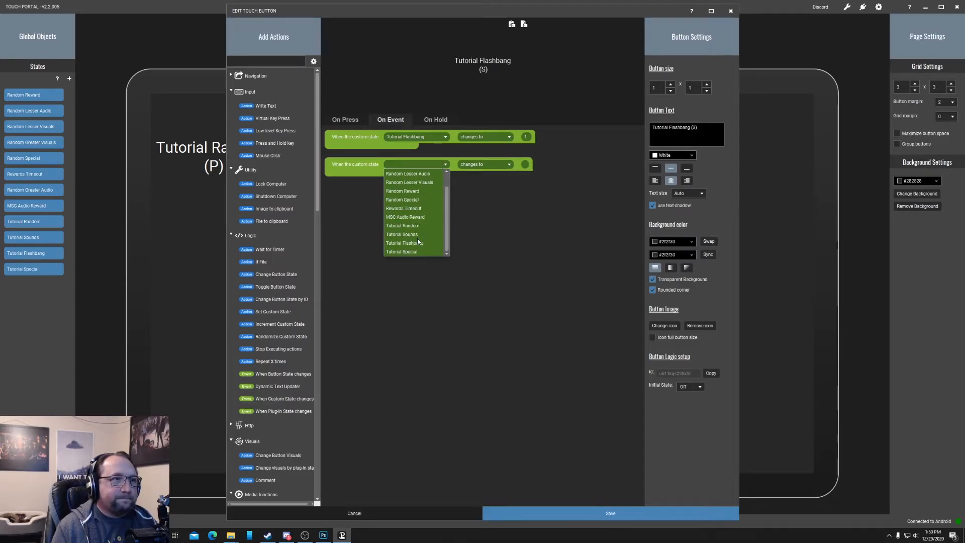
pyautogui.click(417, 244)
pyautogui.click(525, 164)
pyautogui.write('2')
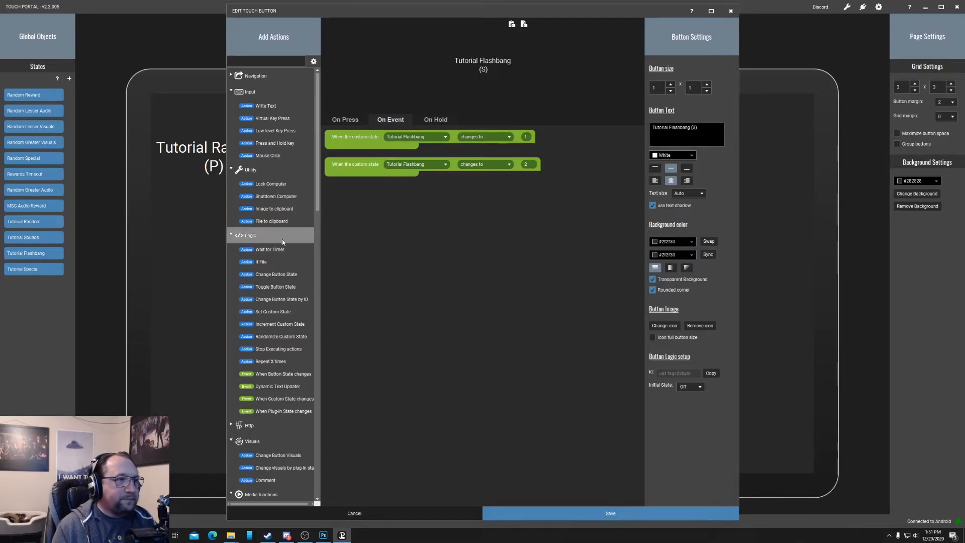
# - Add a Twitch chat message to the value 2 event with the last Channel Points redeemer variable and "almost won a Flashbang!", and save the button
pyautogui.moveTo(318, 157); pyautogui.dragTo(320, 403)
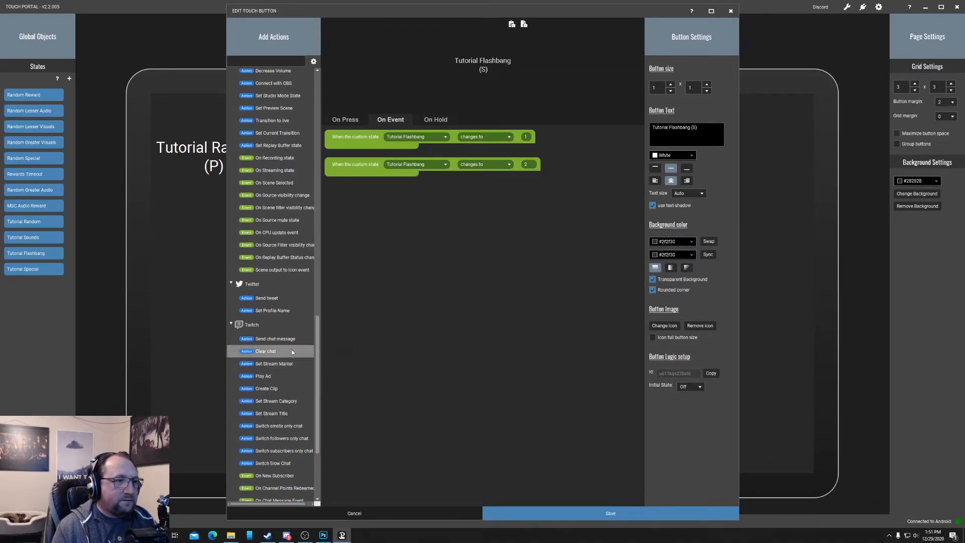
pyautogui.moveTo(275, 338); pyautogui.dragTo(362, 178)
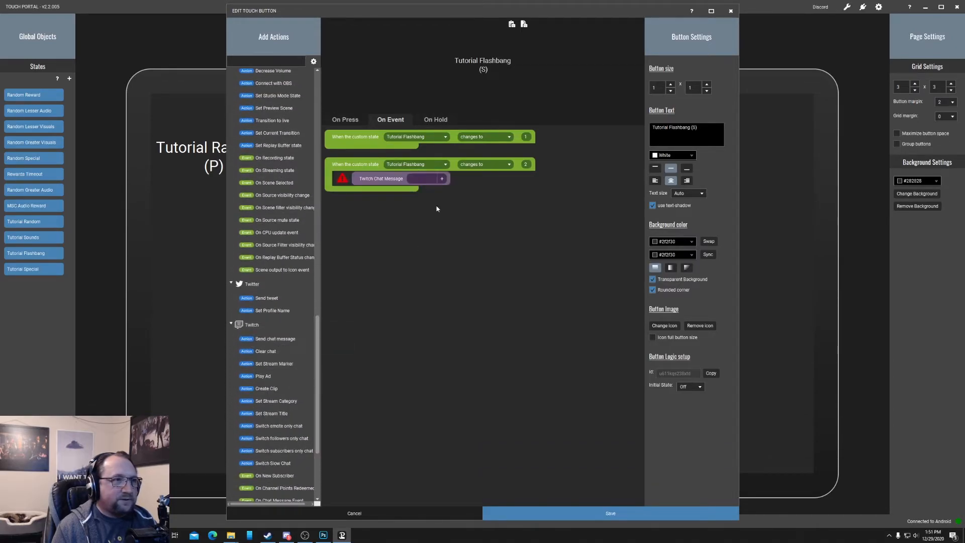
pyautogui.click(443, 180)
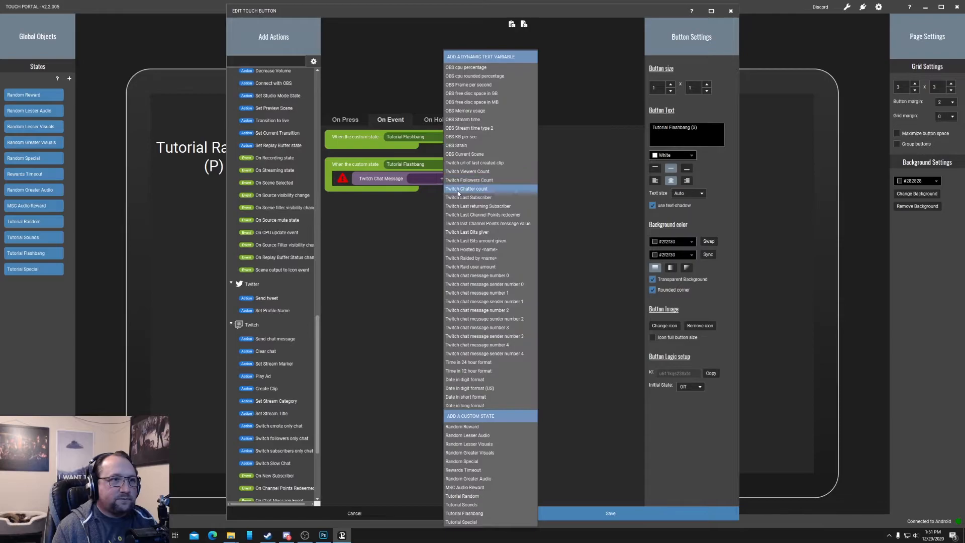
pyautogui.click(492, 215)
pyautogui.write('almost')
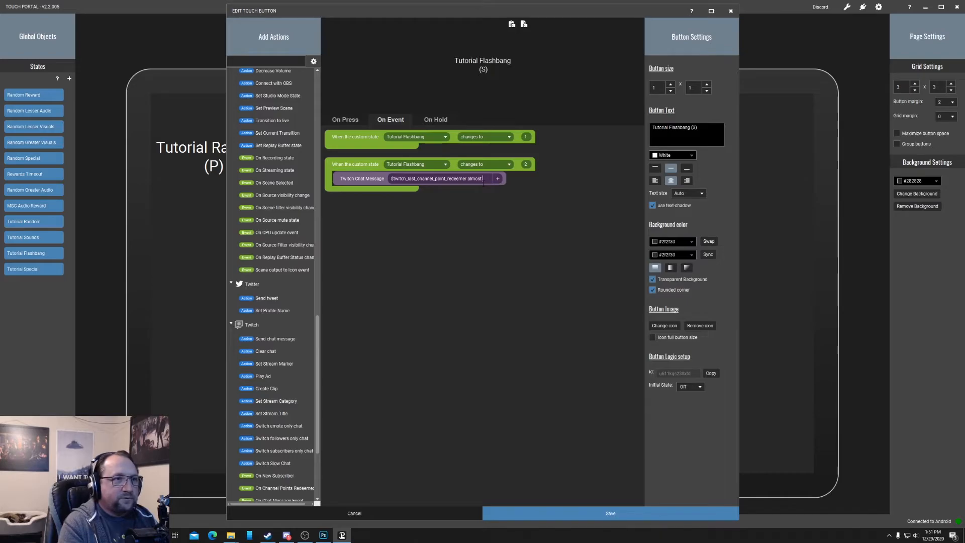
pyautogui.write(' won a Fla')
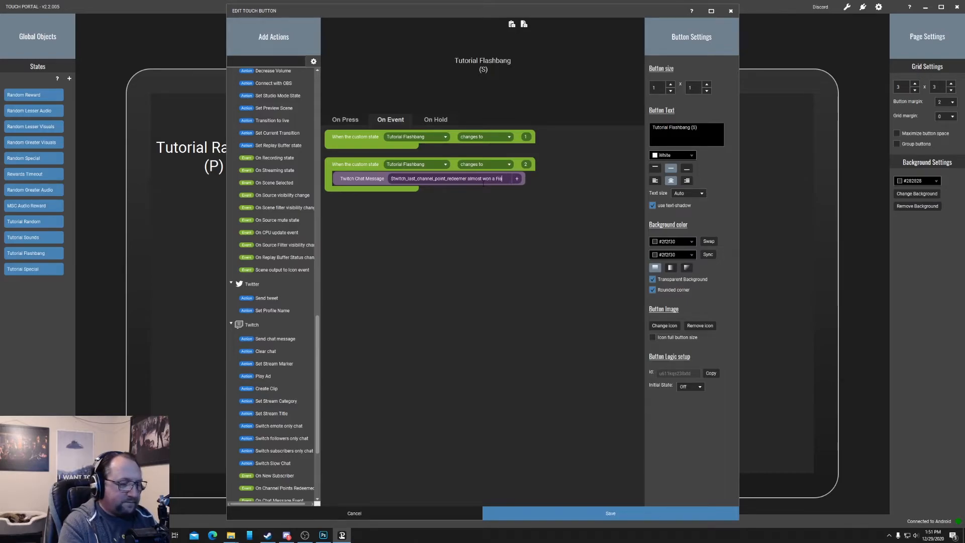
pyautogui.write('shbang!')
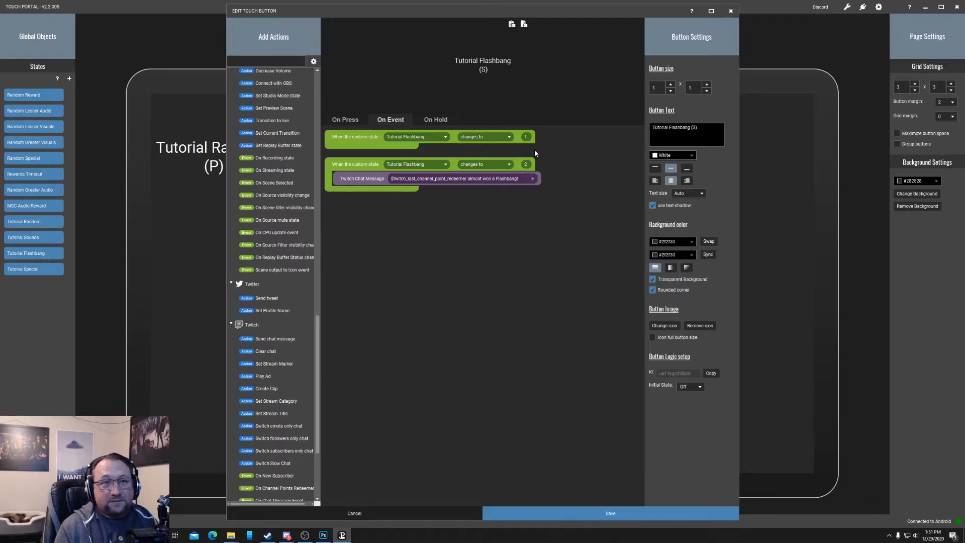
pyautogui.click(610, 511)
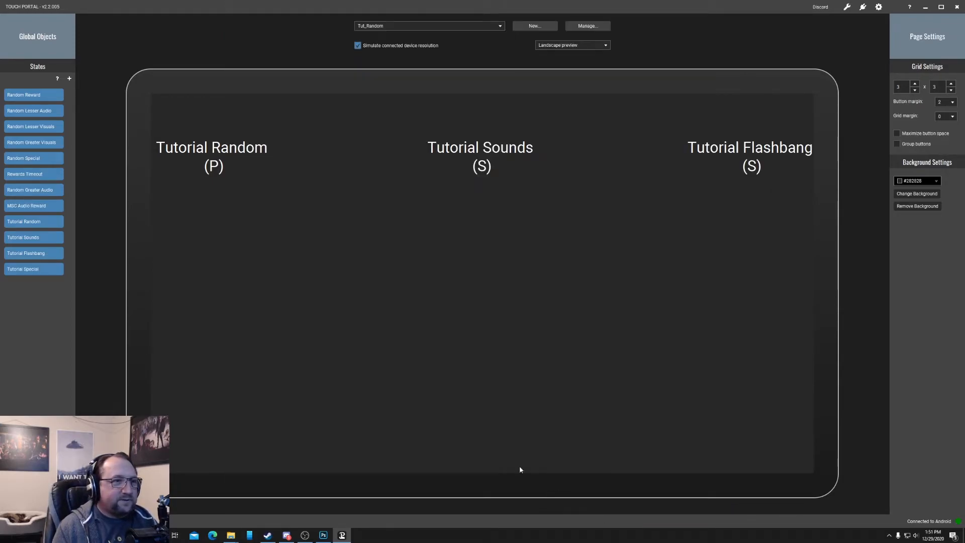
# - Switch to the (main) page and open its Flashbang button for editing
pyautogui.click(502, 25)
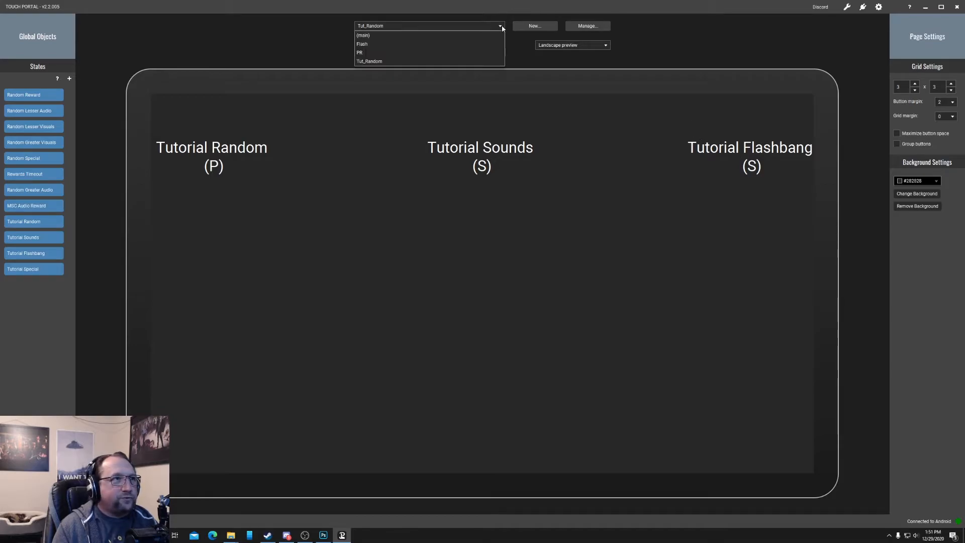
pyautogui.click(360, 35)
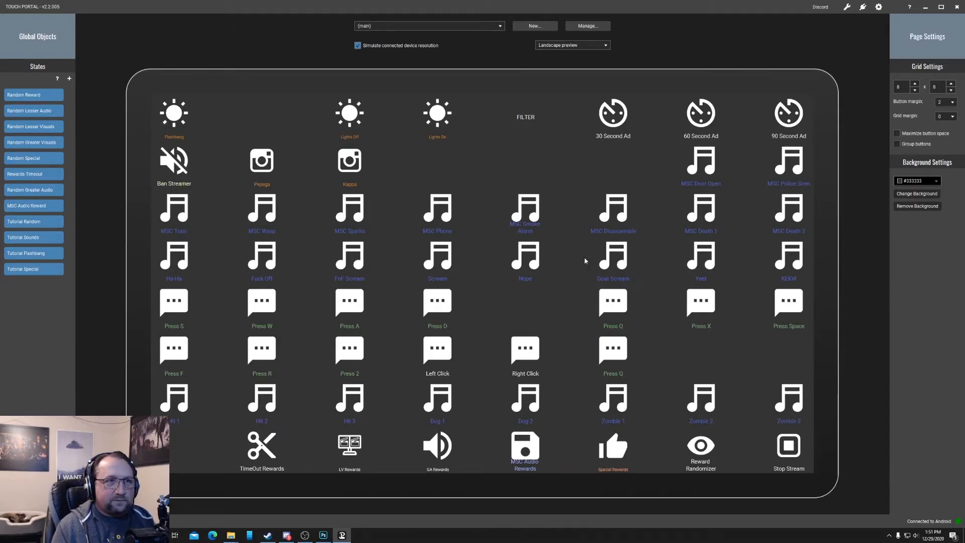
pyautogui.click(190, 131)
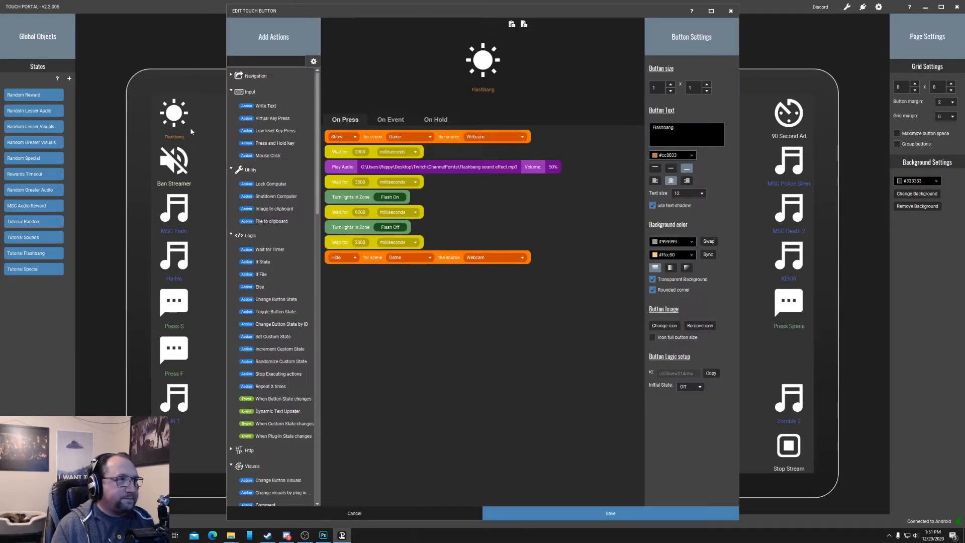
# - Copy all nine On Press actions of the Flashbang button, from showing the Webcam source to hiding it, and save the button
pyautogui.click(373, 136)
pyautogui.keyDown('ctrl'); pyautogui.click(333, 157); pyautogui.keyUp('ctrl')
pyautogui.keyDown('ctrl'); pyautogui.click(334, 172); pyautogui.keyUp('ctrl')
pyautogui.keyDown('ctrl'); pyautogui.click(336, 189); pyautogui.keyUp('ctrl')
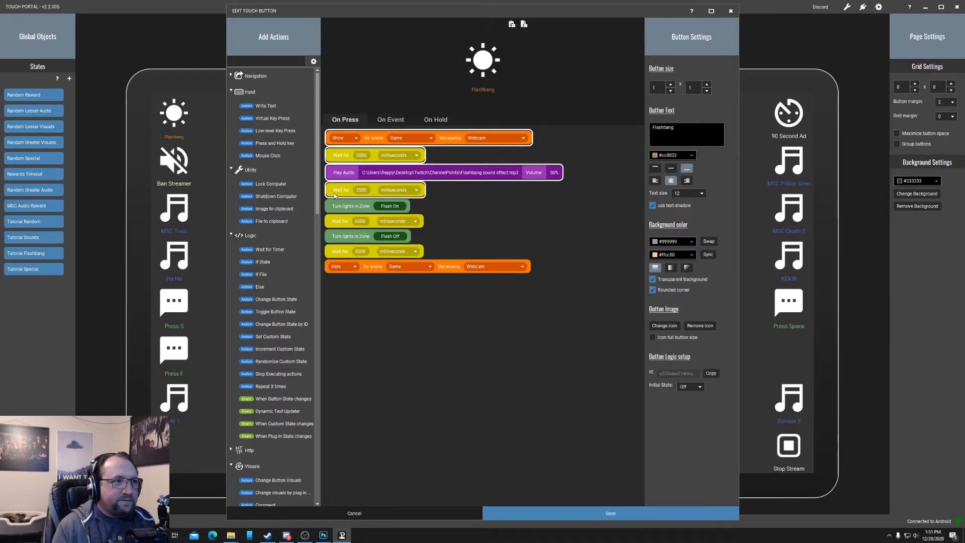
pyautogui.keyDown('ctrl'); pyautogui.click(336, 210); pyautogui.keyUp('ctrl')
pyautogui.keyDown('ctrl'); pyautogui.click(338, 225); pyautogui.keyUp('ctrl')
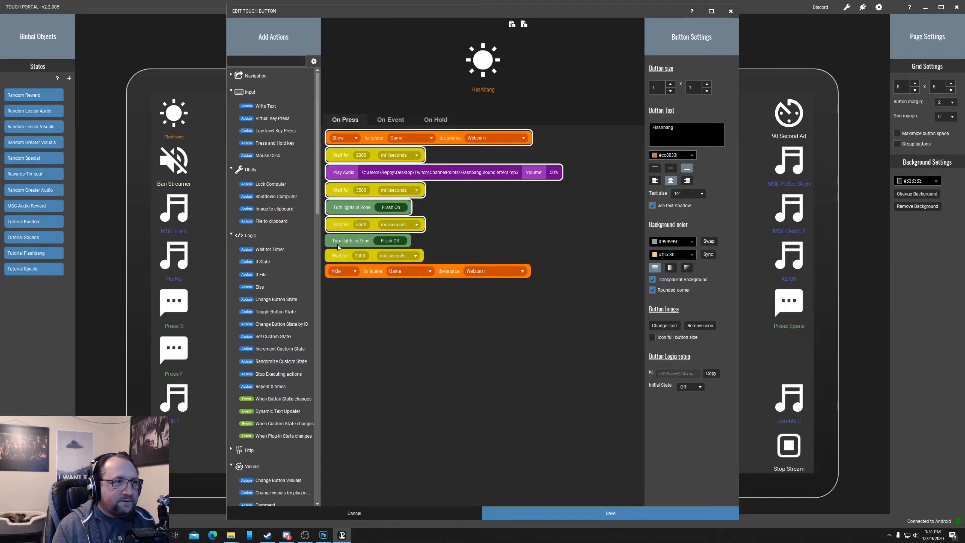
pyautogui.keyDown('ctrl'); pyautogui.click(340, 242); pyautogui.keyUp('ctrl')
pyautogui.keyDown('ctrl'); pyautogui.click(341, 259); pyautogui.keyUp('ctrl')
pyautogui.keyDown('ctrl'); pyautogui.click(367, 277); pyautogui.keyUp('ctrl')
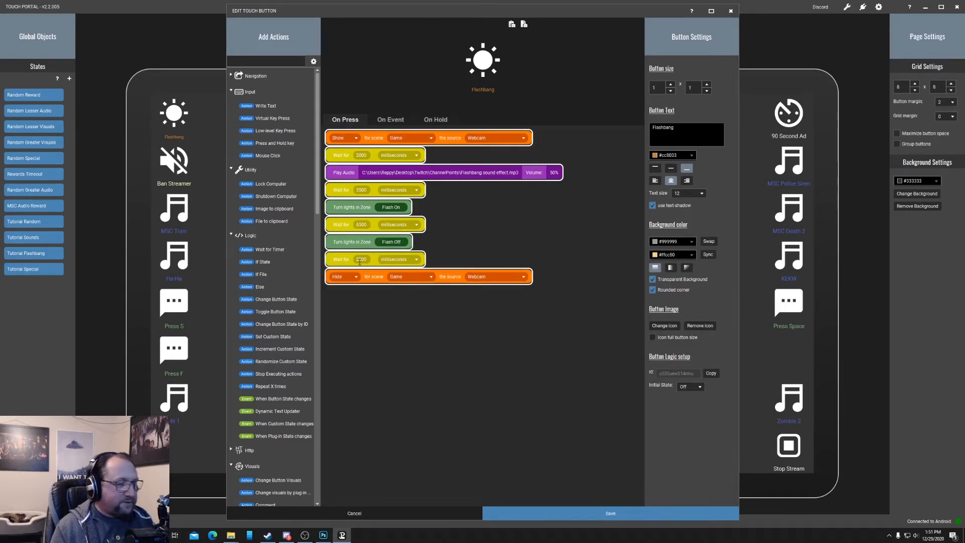
pyautogui.click(365, 265)
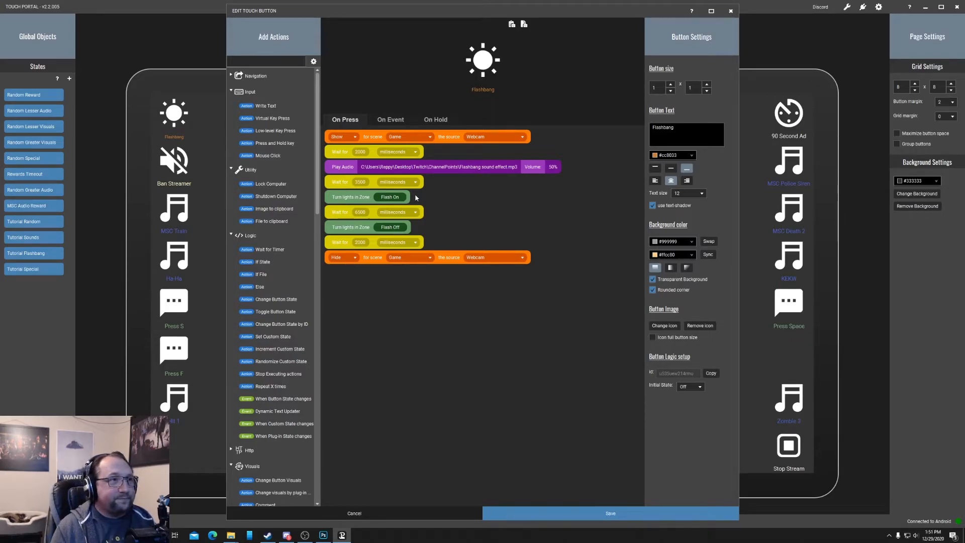
pyautogui.click(559, 514)
# - Paste the copied actions into the Tutorial Flashbang (S) button on the Tut_Random page, inside the event for value 1
pyautogui.click(423, 26)
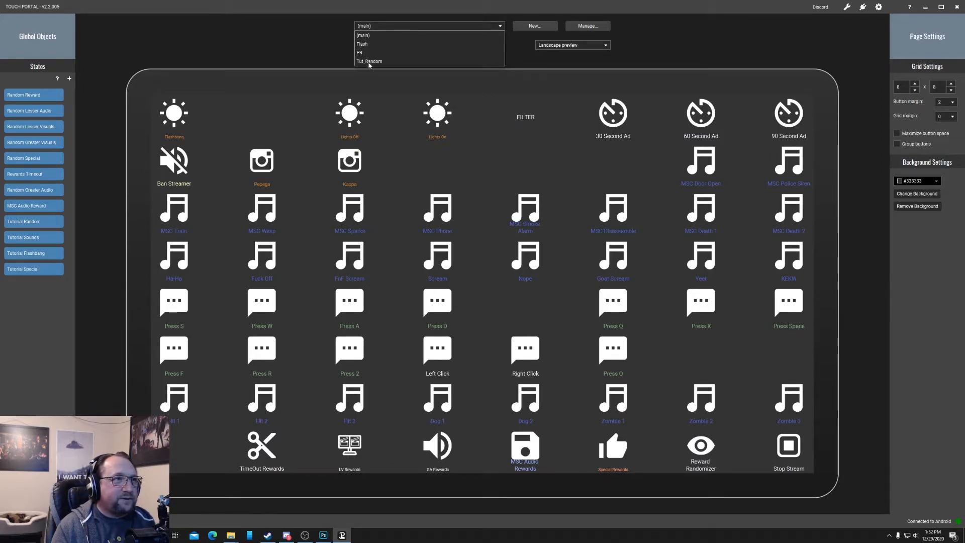
pyautogui.click(370, 60)
pyautogui.click(744, 166)
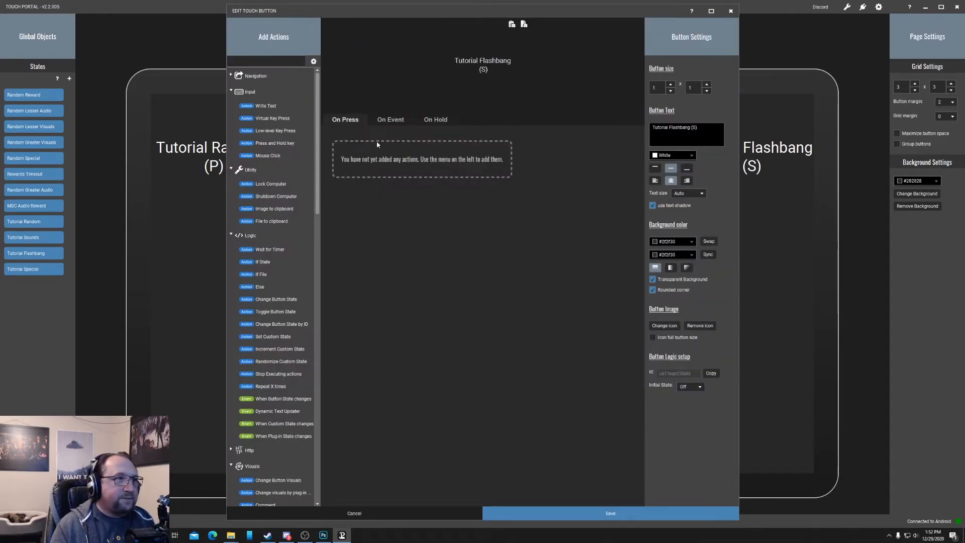
pyautogui.click(389, 120)
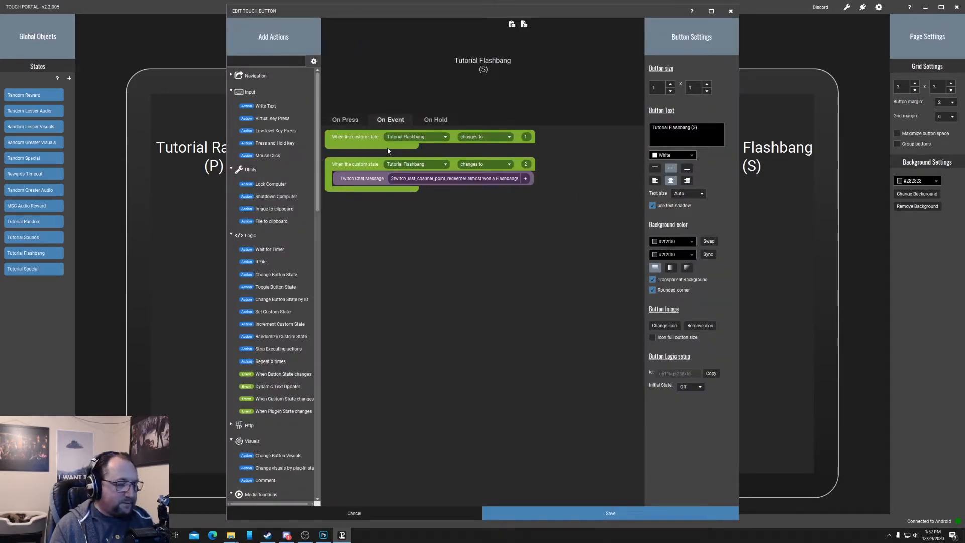
pyautogui.hotkey('ctrl', 'v')
pyautogui.click(501, 204)
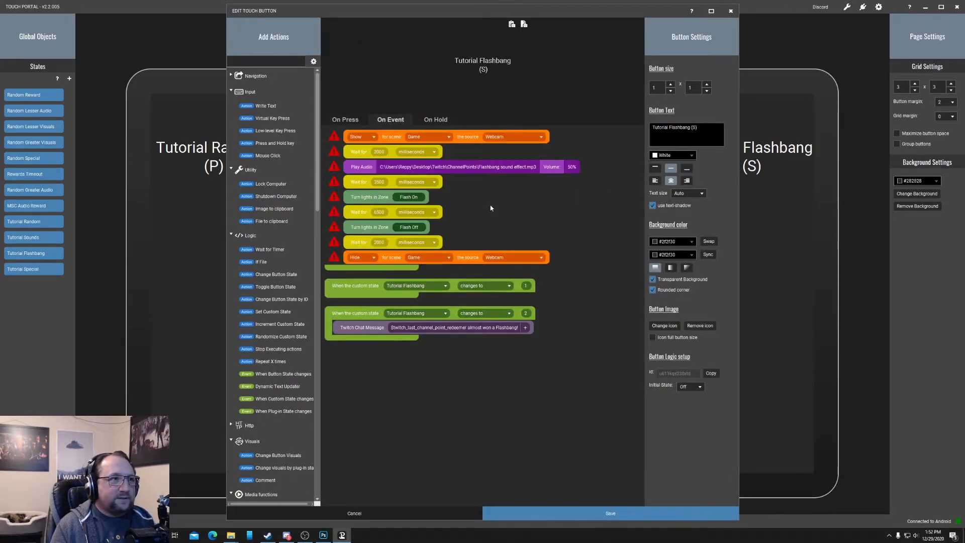
pyautogui.moveTo(359, 284); pyautogui.dragTo(359, 137)
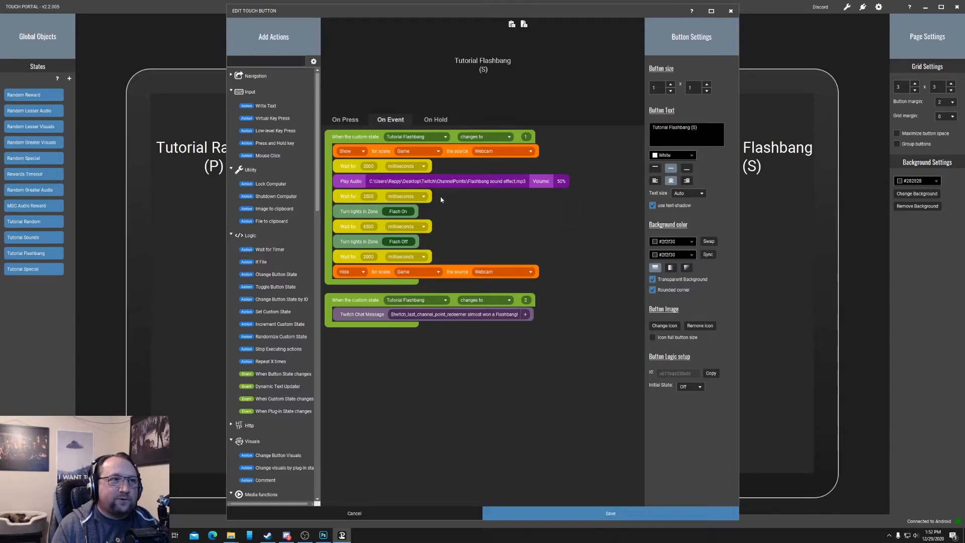
# - Remove the first wait and the Play Audio action from the Tutorial Flashbang value 1 event, and save the button
pyautogui.click(352, 186)
pyautogui.keyDown('ctrl'); pyautogui.click(351, 168); pyautogui.keyUp('ctrl')
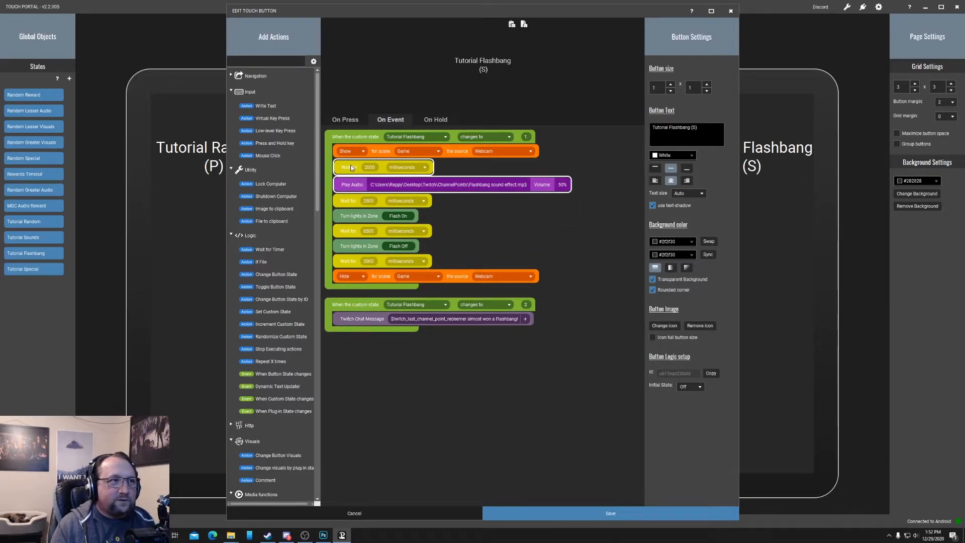
pyautogui.rightClick(353, 168)
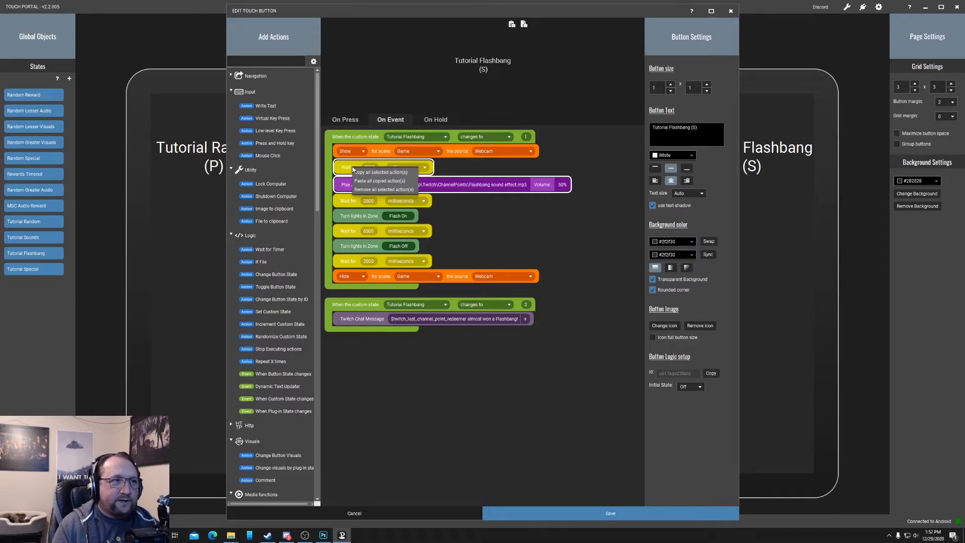
pyautogui.click(367, 190)
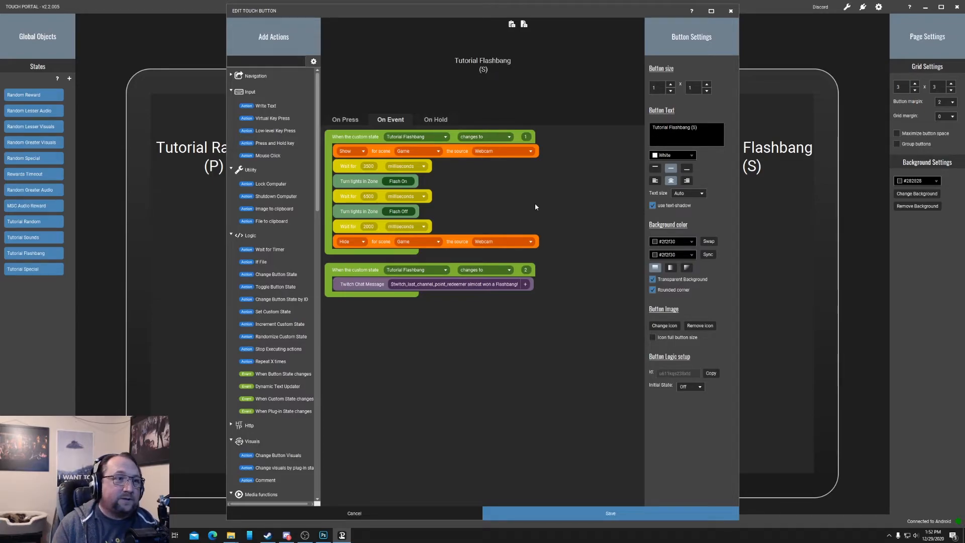
pyautogui.click(617, 516)
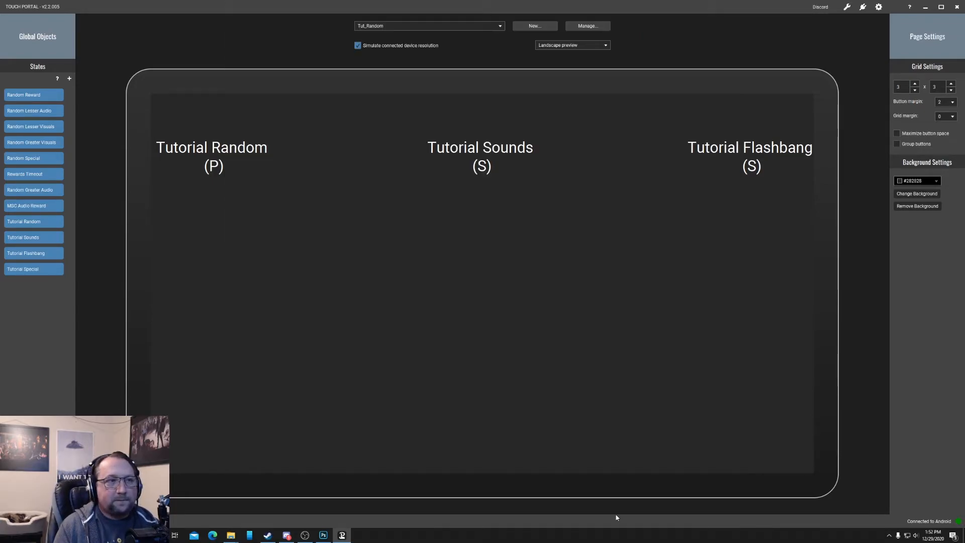
# - Create a new button in the cell below Tutorial Random with the text "Tutorial Special (S)"
pyautogui.click(233, 270)
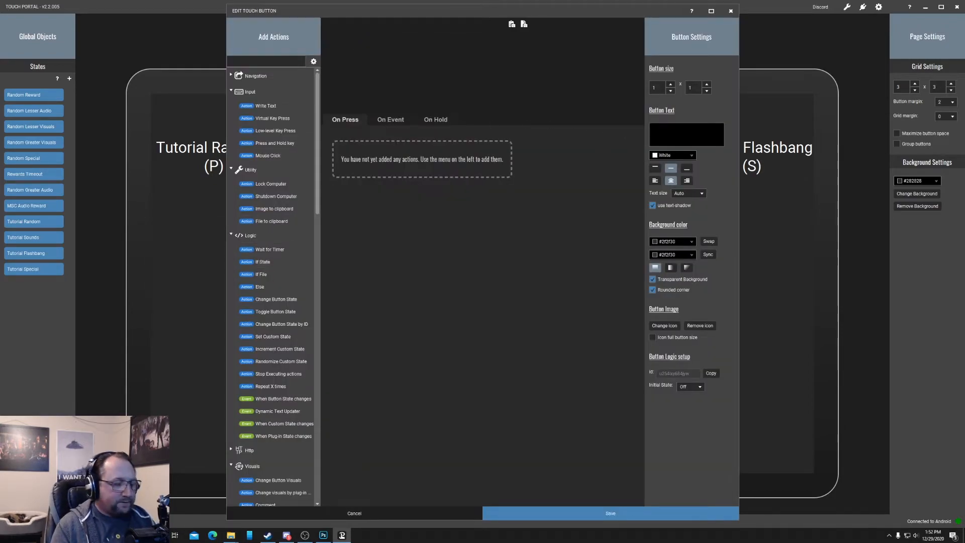
pyautogui.write('Tutorial ')
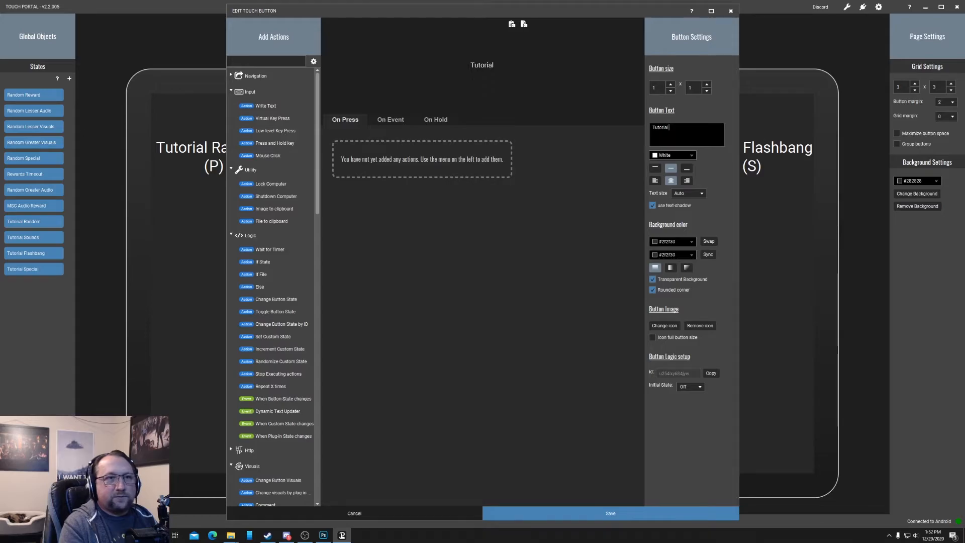
pyautogui.write('Special')
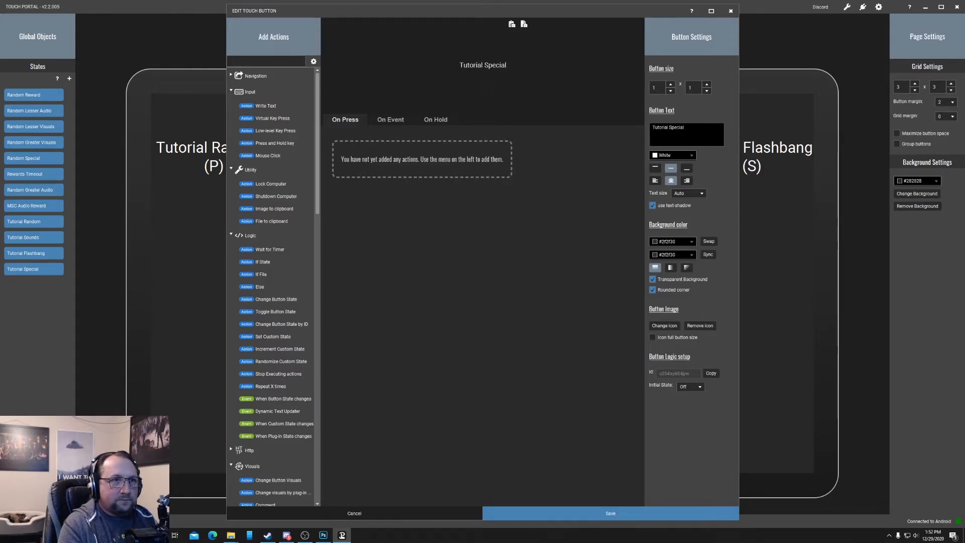
pyautogui.write(' (')
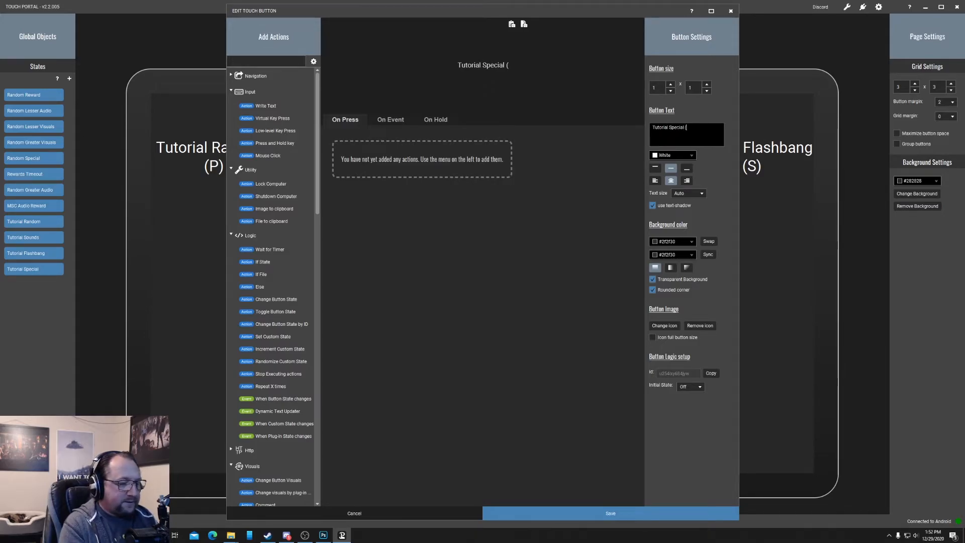
pyautogui.write('S)')
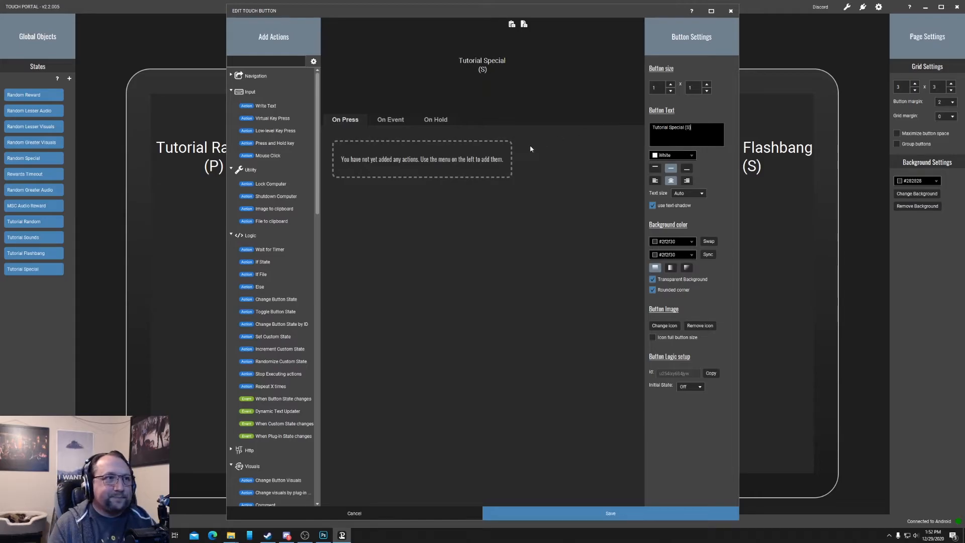
# - Add four When Custom State changes events to the Tutorial Special (S) button
pyautogui.click(390, 120)
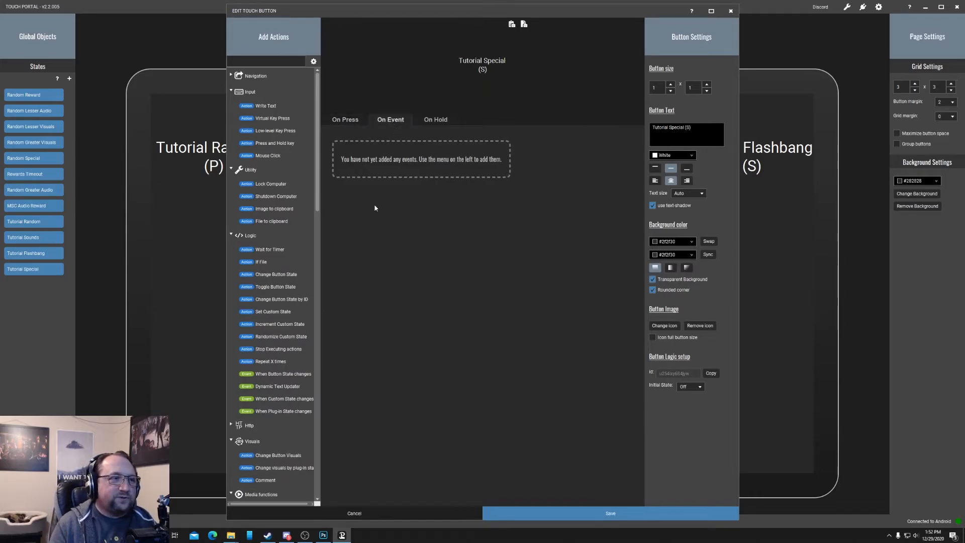
pyautogui.click(286, 403)
pyautogui.click(286, 400)
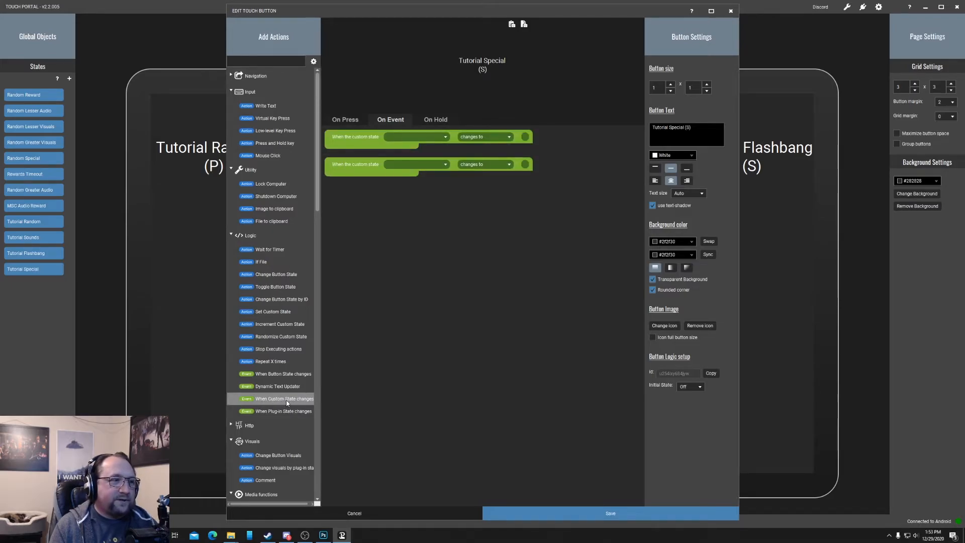
pyautogui.click(286, 401)
pyautogui.click(285, 401)
# - Set the "changes to" values of the four custom state events to 1, 2, 3 and 4
pyautogui.click(525, 136)
pyautogui.write('1')
pyautogui.click(525, 164)
pyautogui.write('2')
pyautogui.click(525, 191)
pyautogui.write('3')
pyautogui.click(525, 219)
pyautogui.write('4')
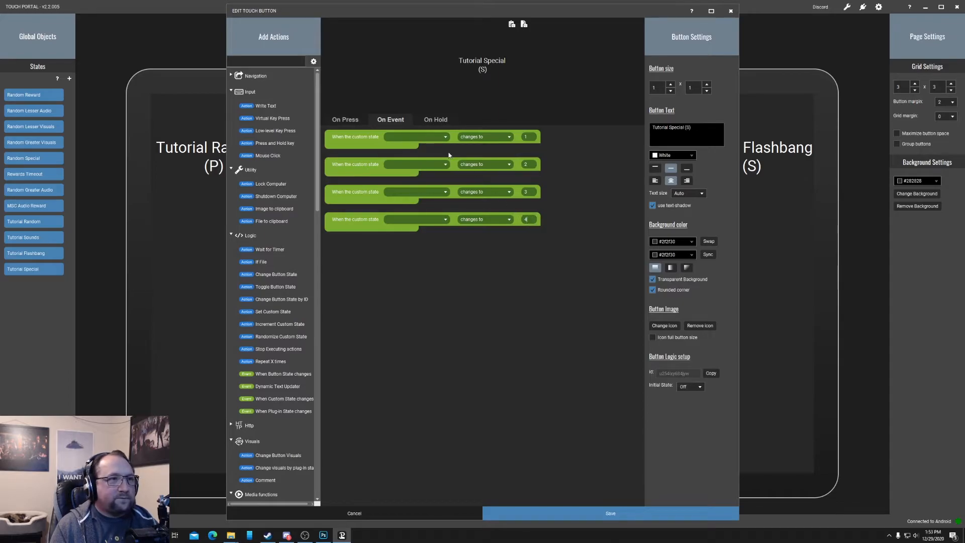
# - Set the custom state of all four events to Tutorial Special
pyautogui.click(440, 138)
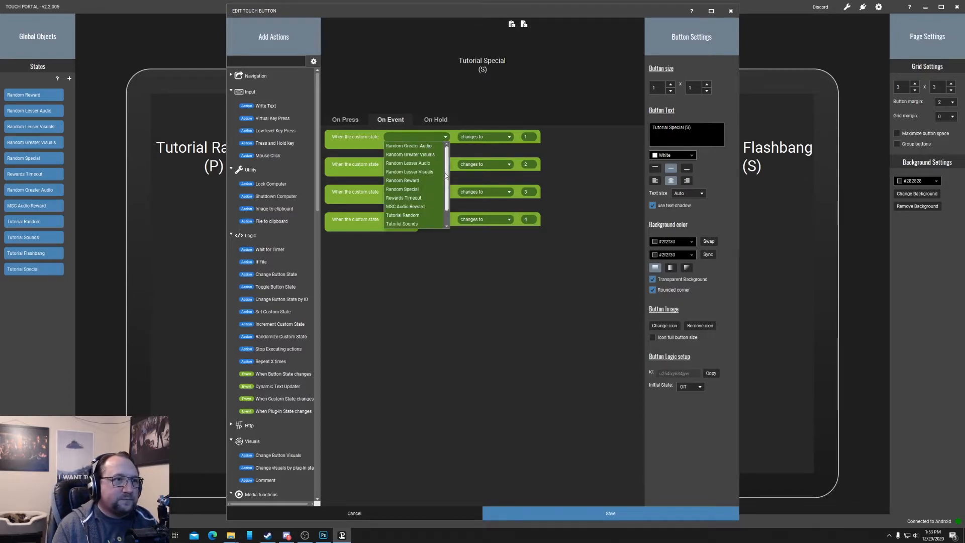
pyautogui.scroll(-1, 429, 186)
pyautogui.click(408, 225)
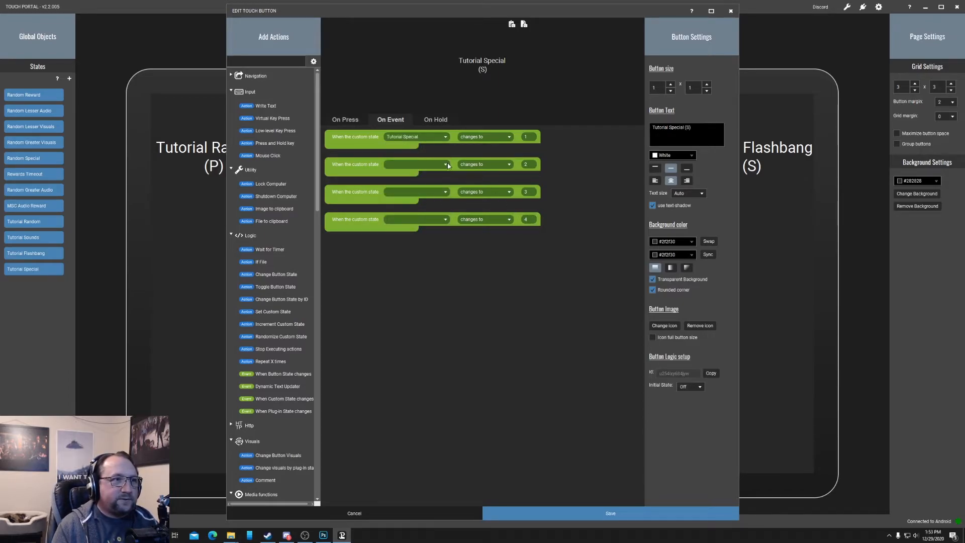
pyautogui.click(446, 163)
pyautogui.scroll(-1, 445, 220)
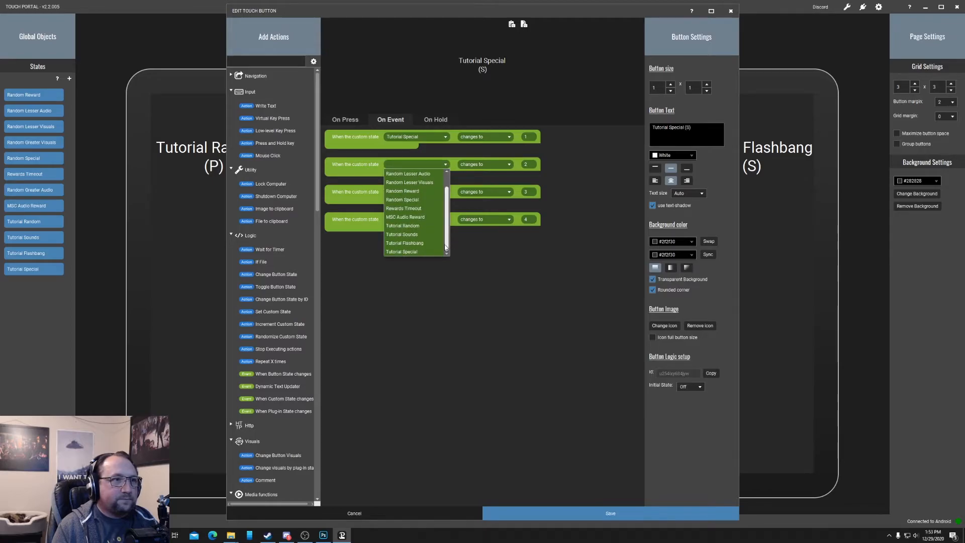
pyautogui.click(411, 250)
pyautogui.click(445, 194)
pyautogui.scroll(-1, 416, 269)
pyautogui.click(411, 274)
pyautogui.click(434, 220)
pyautogui.scroll(-1, 404, 306)
pyautogui.click(407, 307)
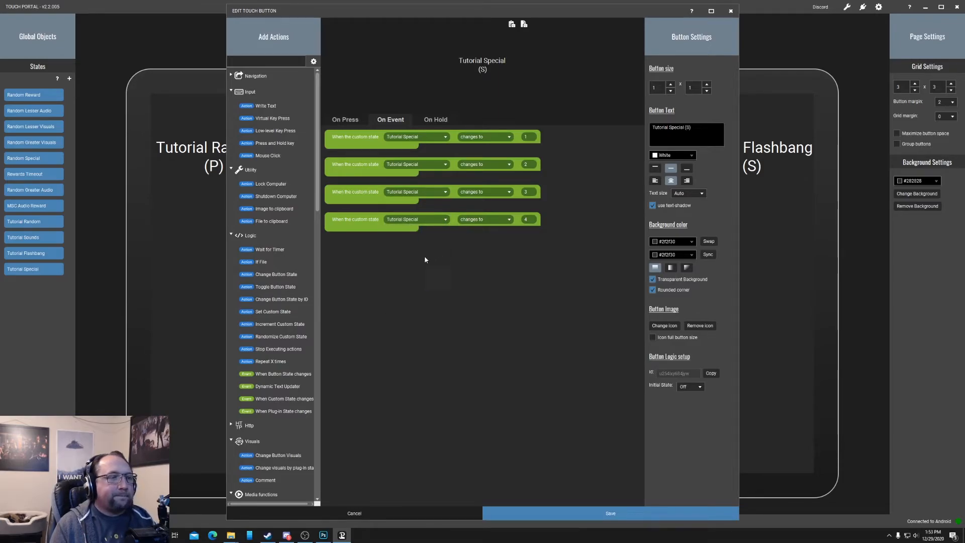
# - Delete the blank fifth When Custom State changes event
pyautogui.moveTo(319, 193); pyautogui.dragTo(303, 484)
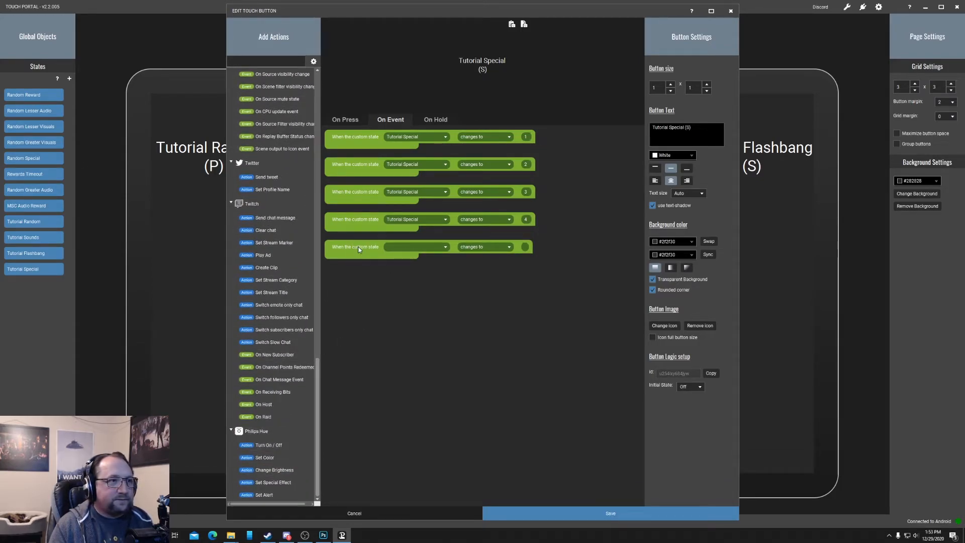
pyautogui.rightClick(355, 250)
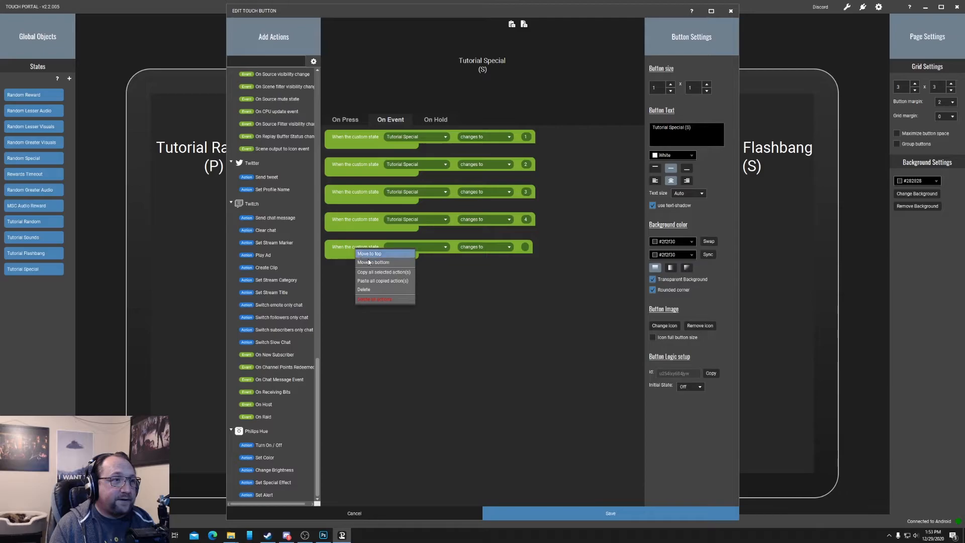
pyautogui.click(377, 287)
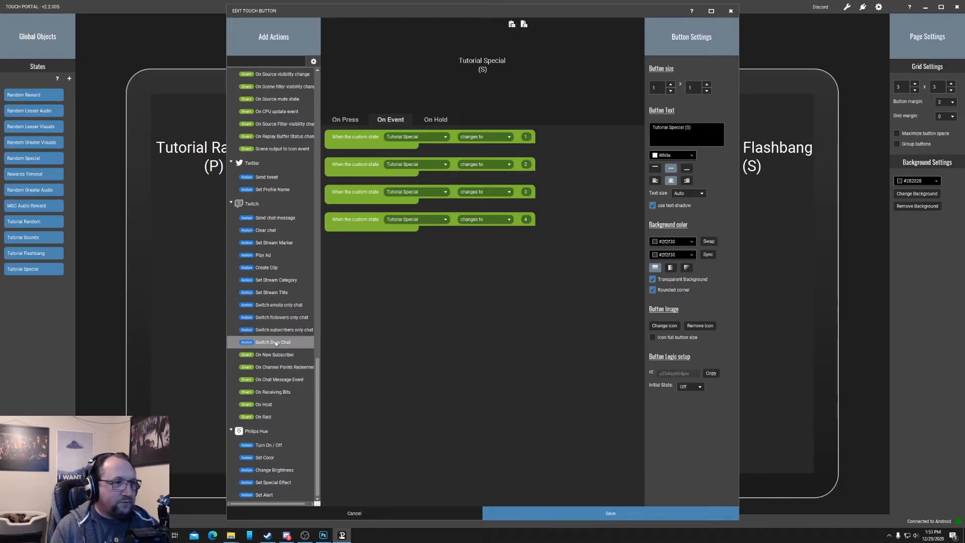
# - Add a Twitch Play Ad action with a duration of 30 seconds inside the Tutorial Special event for value 1
pyautogui.click(261, 253)
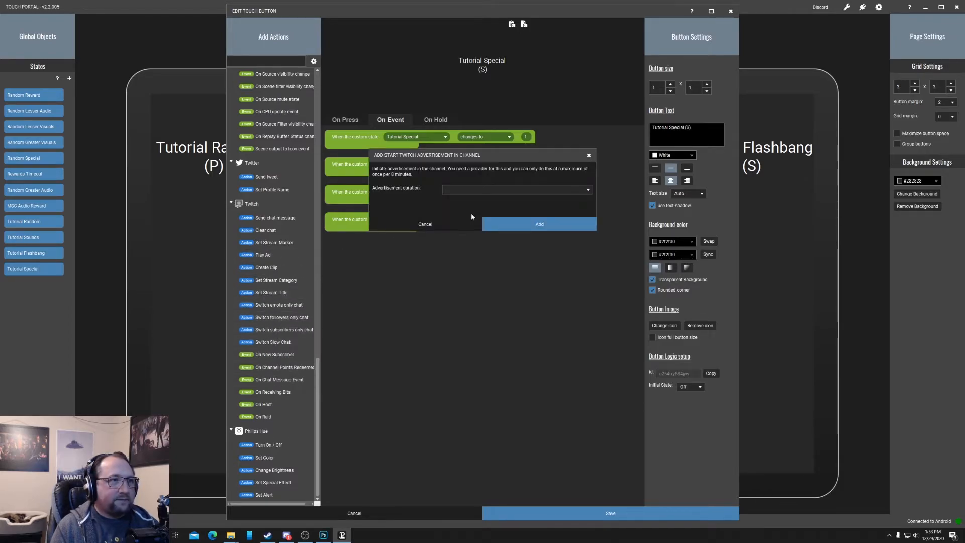
pyautogui.click(527, 193)
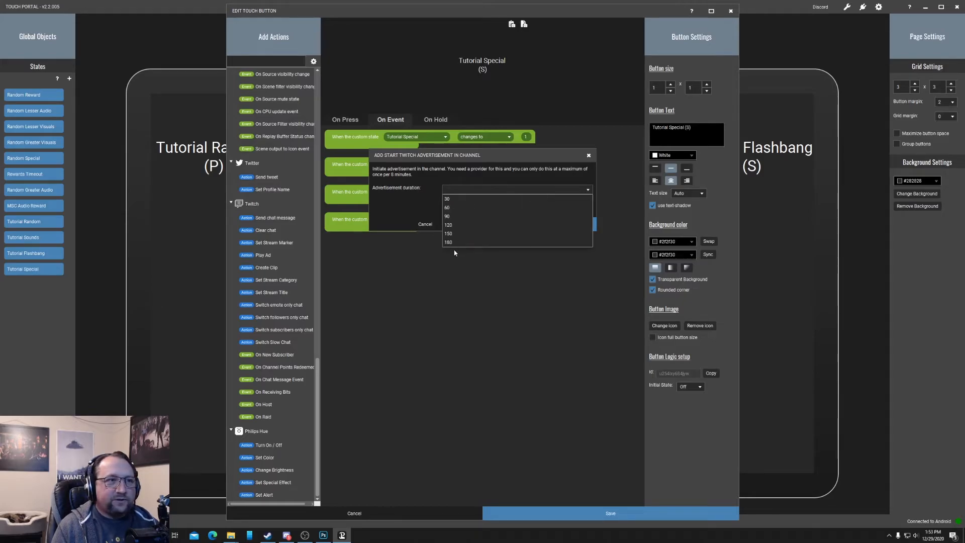
pyautogui.click(451, 200)
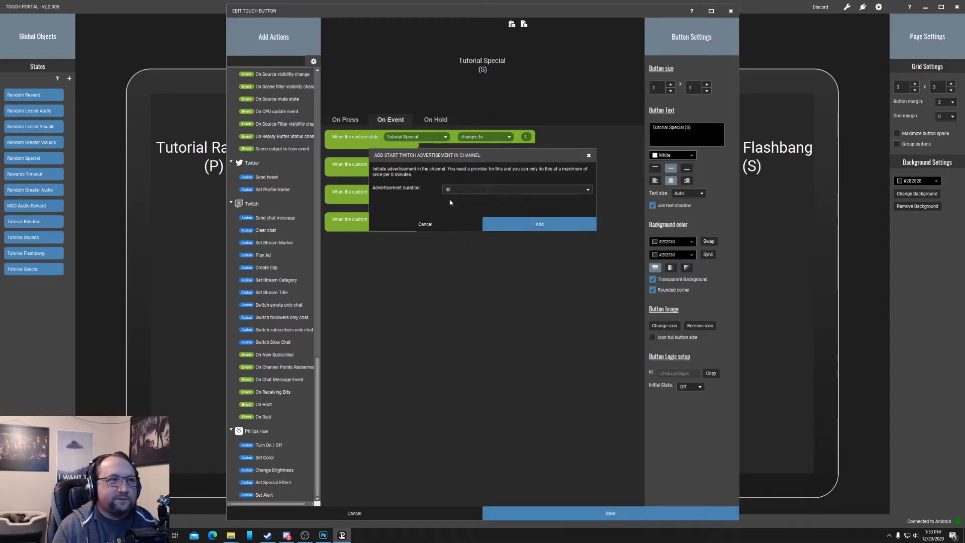
pyautogui.click(525, 222)
pyautogui.moveTo(364, 236); pyautogui.dragTo(374, 158)
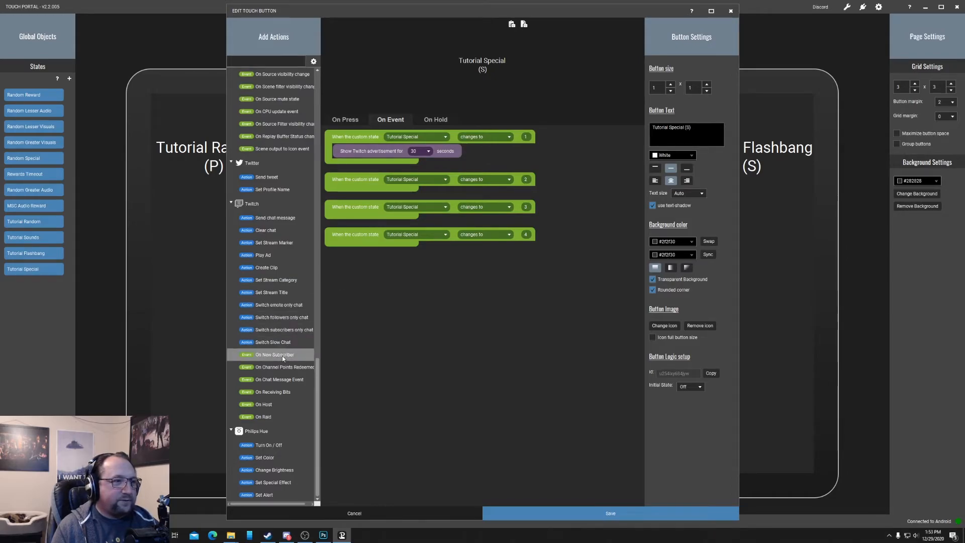
# - Add a Twitch Play Ad action with a duration of 60 seconds inside the Tutorial Special event for value 2
pyautogui.moveTo(270, 255); pyautogui.dragTo(464, 204)
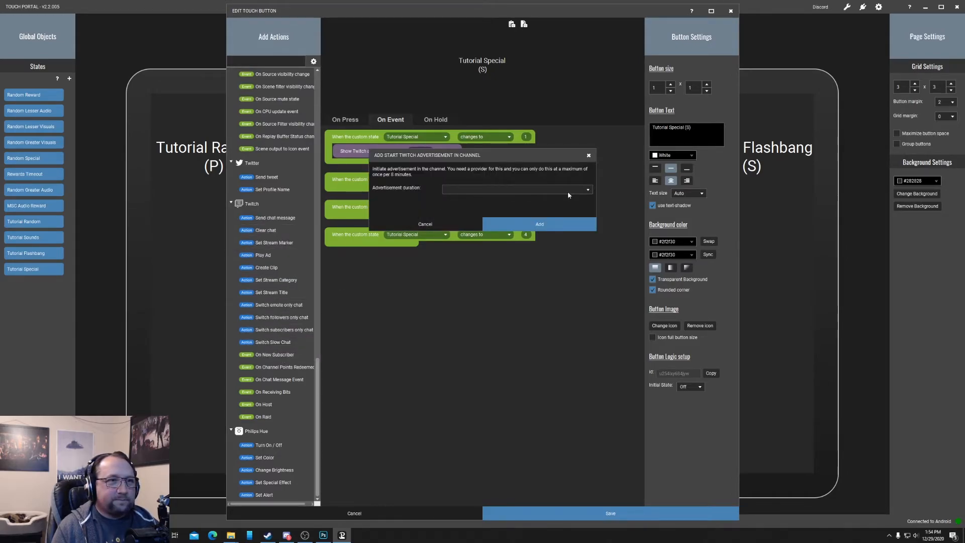
pyautogui.click(568, 191)
pyautogui.click(453, 206)
pyautogui.click(508, 225)
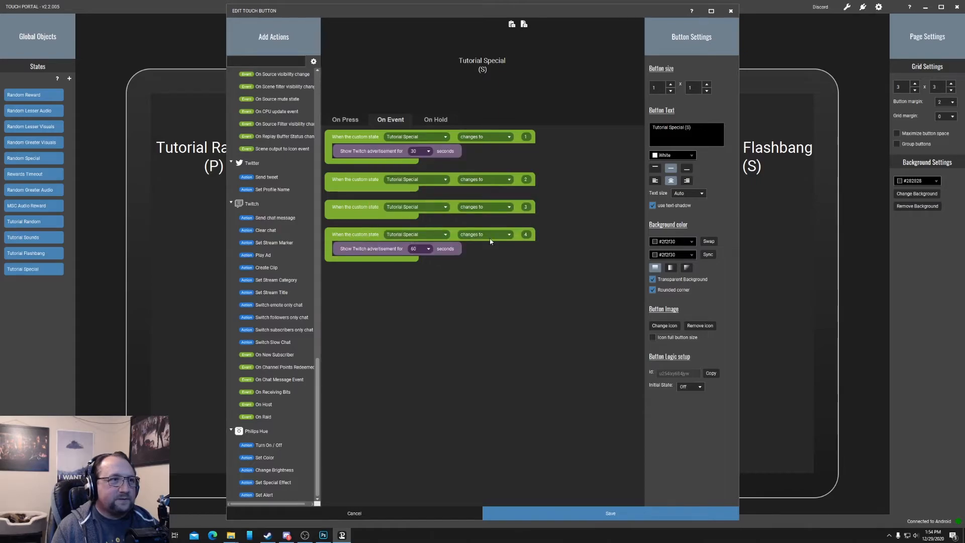
pyautogui.moveTo(363, 249); pyautogui.dragTo(372, 195)
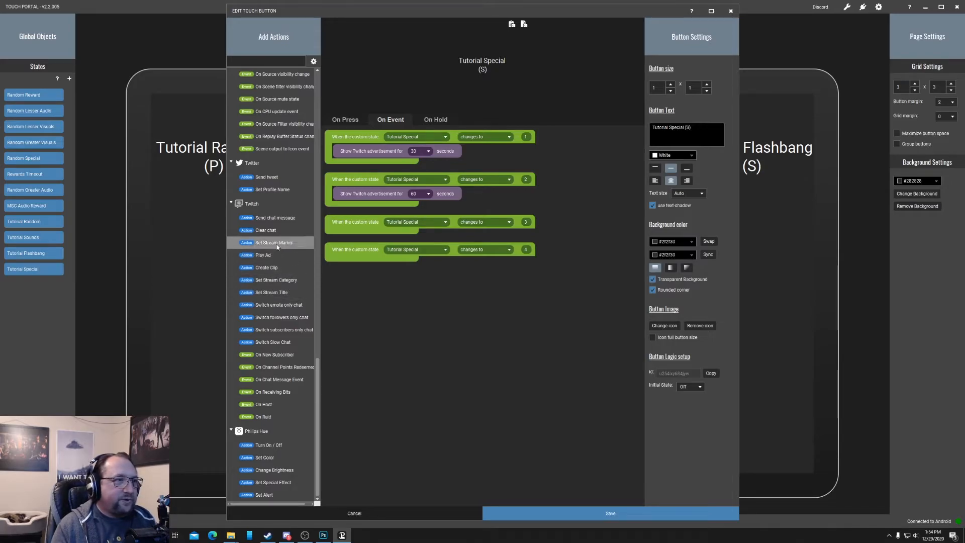
# - Add one blank Twitch Send chat message action to each of the four events, placing it above the advertisement in the events for values 1 and 2
pyautogui.moveTo(274, 218); pyautogui.dragTo(377, 263)
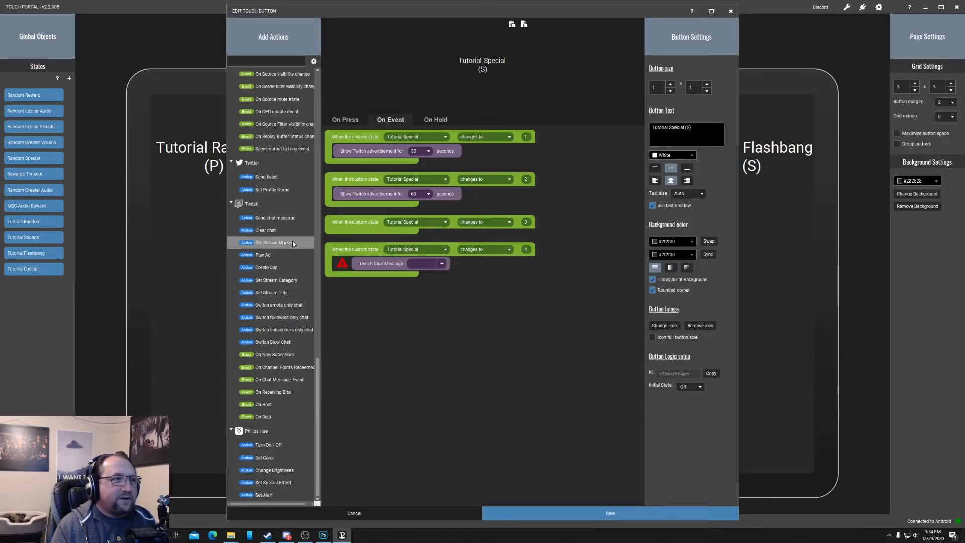
pyautogui.moveTo(274, 218); pyautogui.dragTo(371, 244)
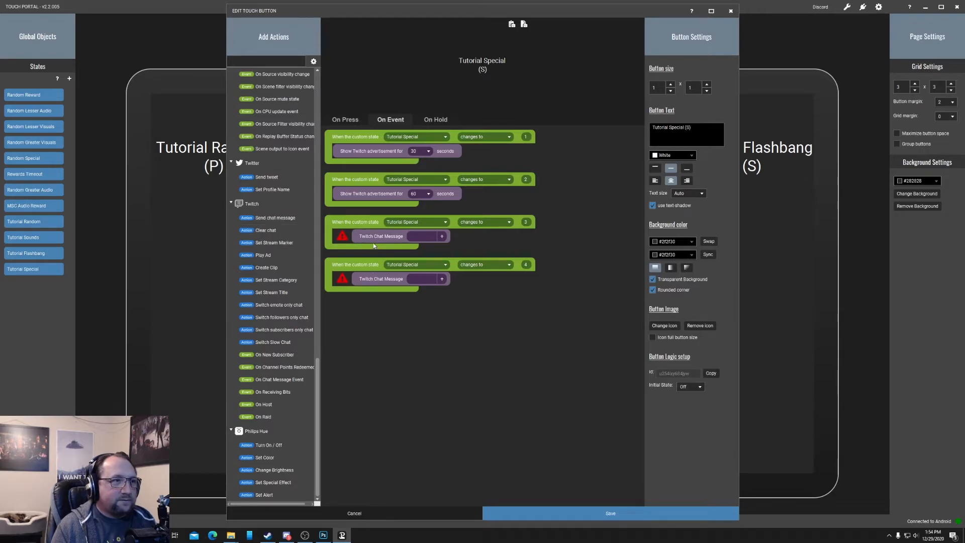
pyautogui.doubleClick(269, 220)
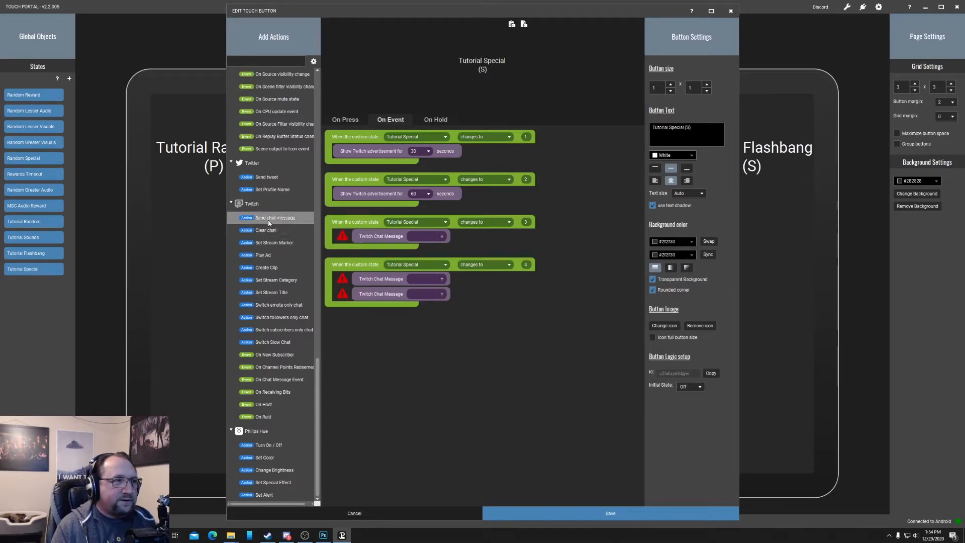
pyautogui.doubleClick(270, 218)
pyautogui.moveTo(395, 309); pyautogui.dragTo(381, 156)
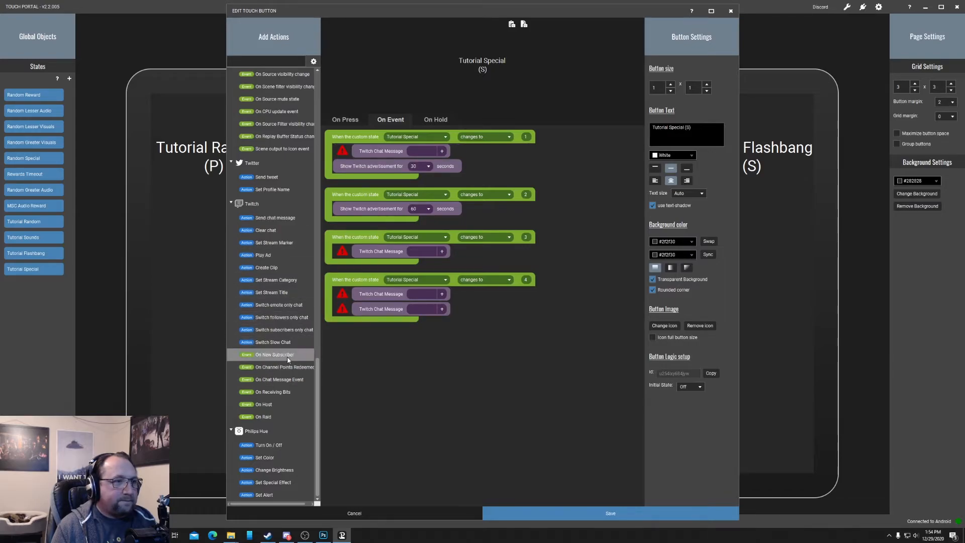
pyautogui.moveTo(380, 297); pyautogui.dragTo(370, 216)
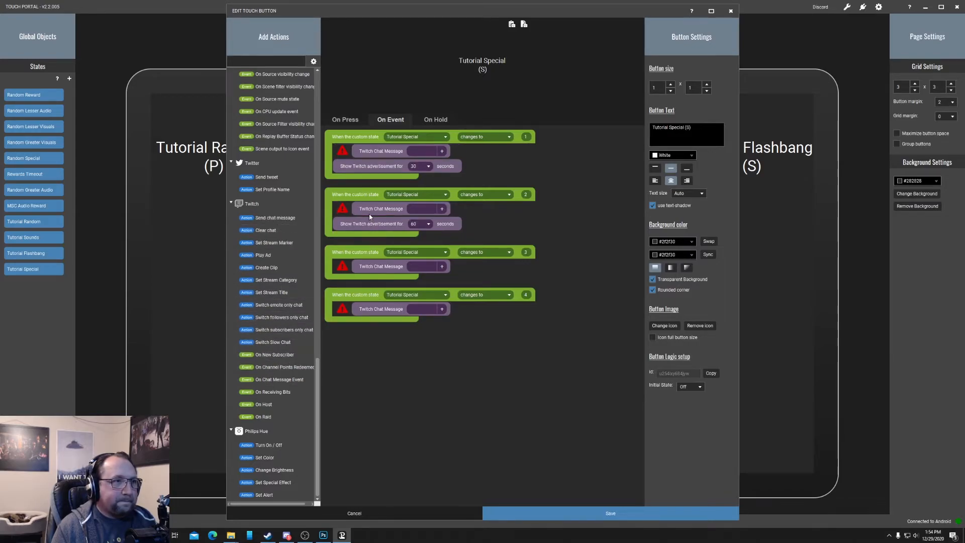
# - Set the value 1 event's chat message to the Twitch Last Channel Points redeemer variable followed by "has won a 30 second ad for everyone! YAY!"
pyautogui.click(441, 151)
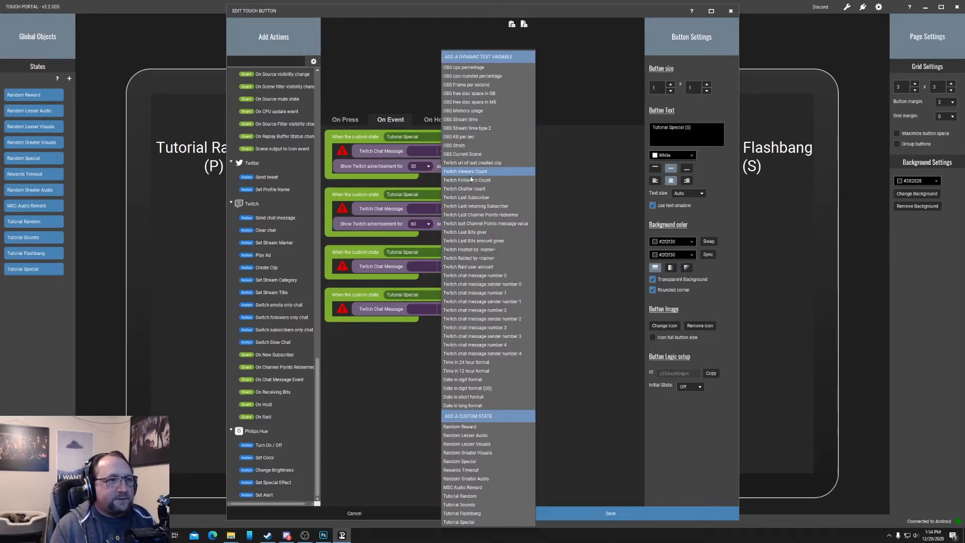
pyautogui.click(475, 215)
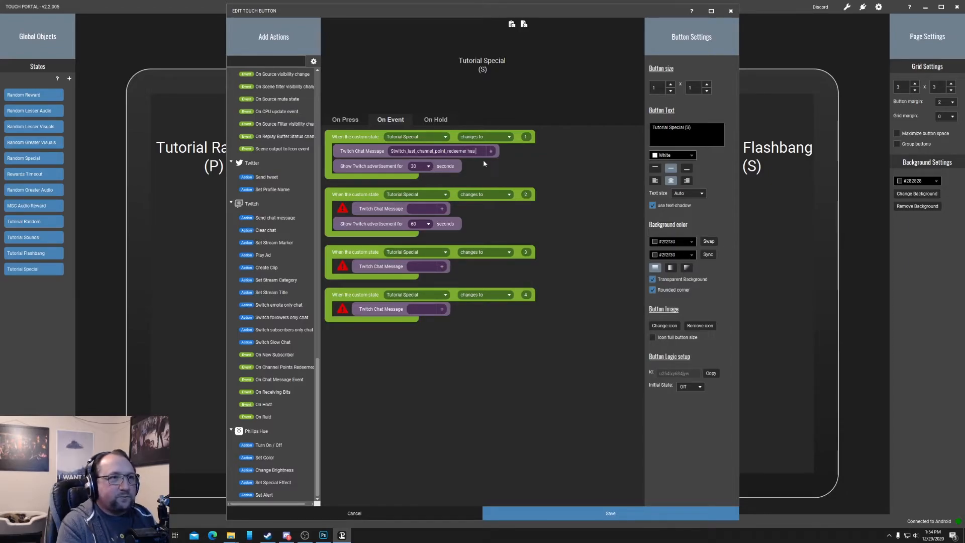
pyautogui.write('has won a 30')
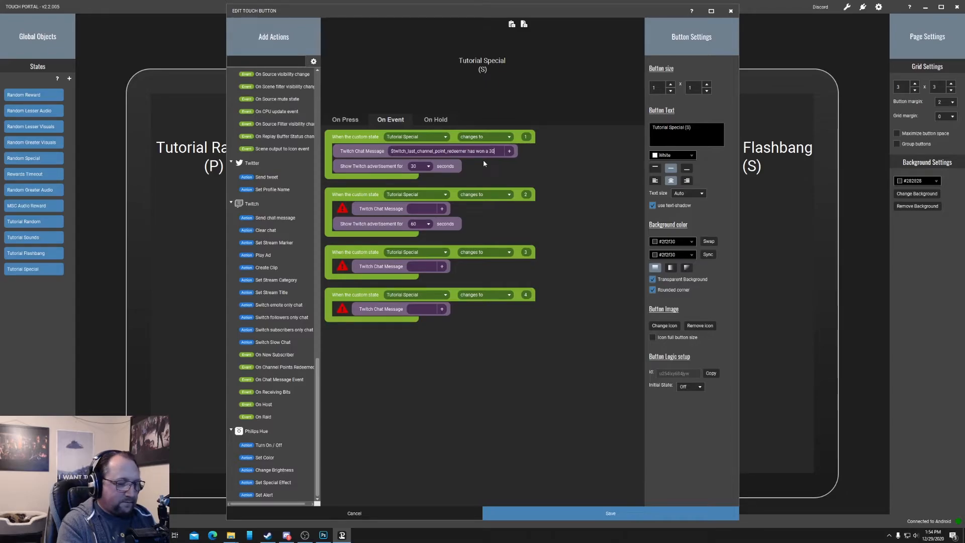
pyautogui.write(' second a')
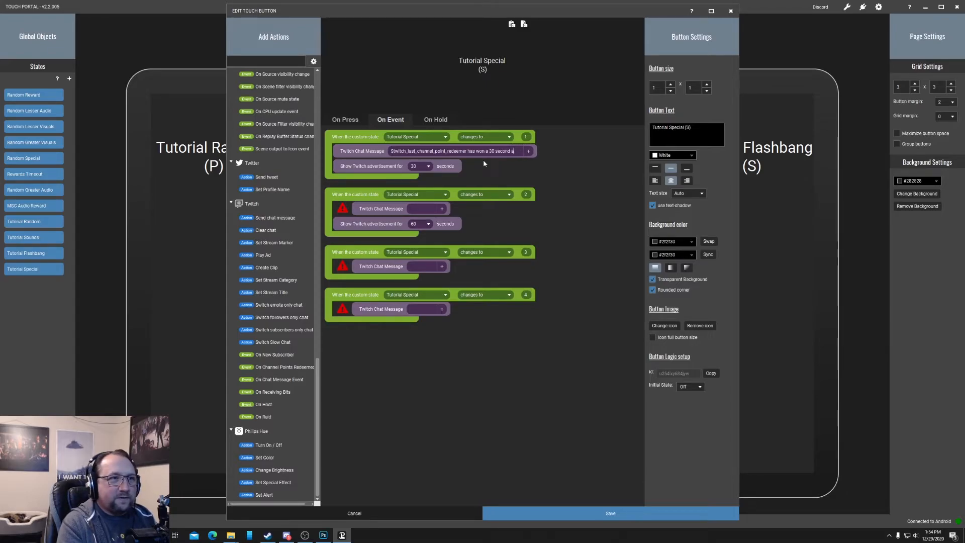
pyautogui.write('d for everyo')
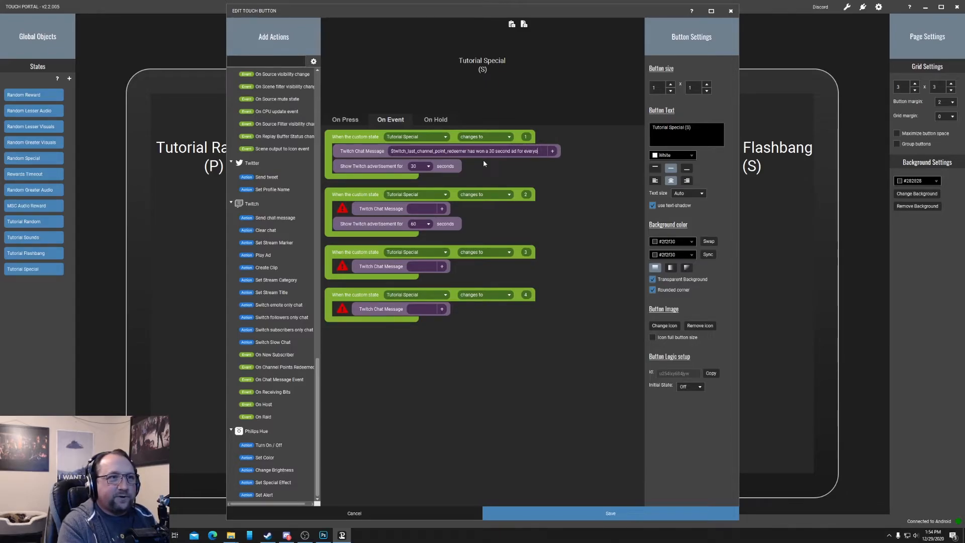
pyautogui.write('ne! YAY!')
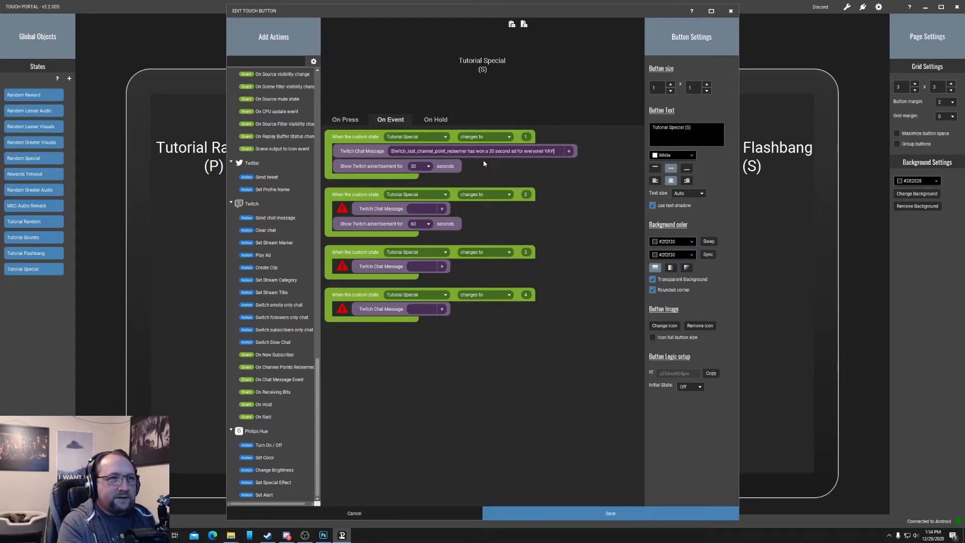
# - Set the value 2 event's chat message to the Last Channel Points redeemer variable plus "has won a 60 second ad for everyone! Remember him/her!"
pyautogui.click(442, 209)
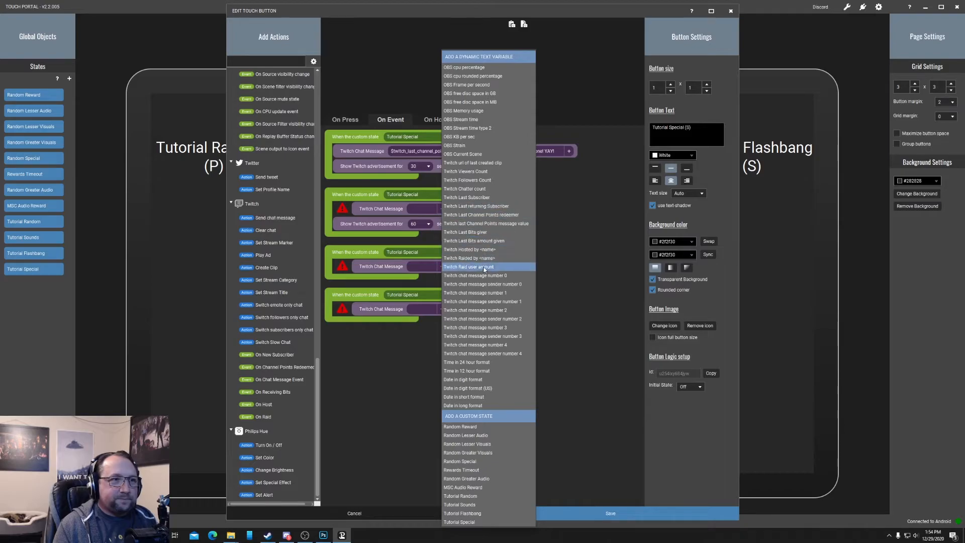
pyautogui.click(486, 215)
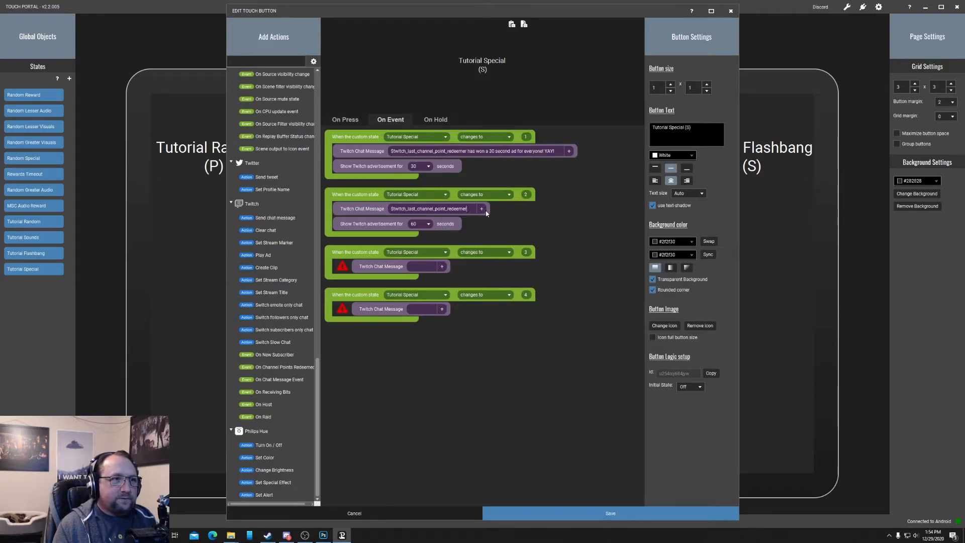
pyautogui.write('has won')
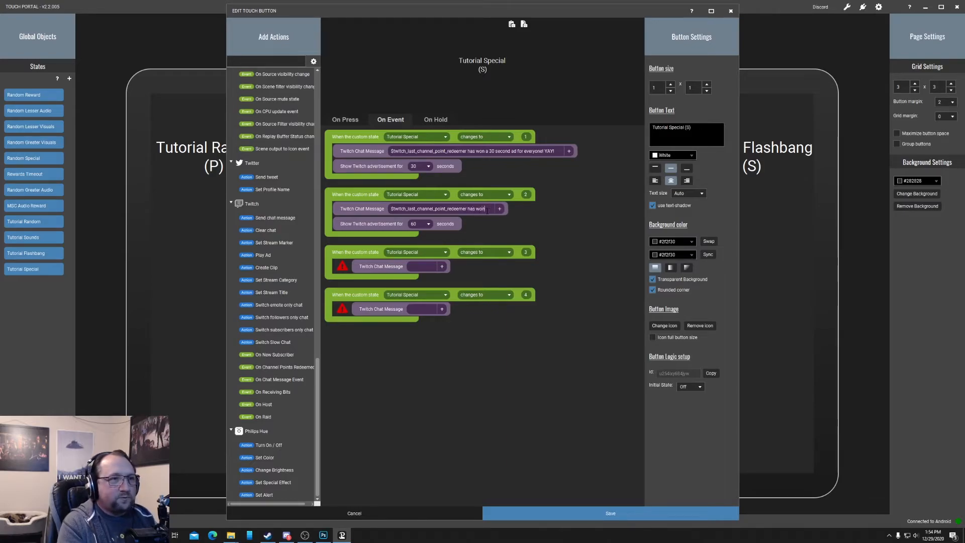
pyautogui.write(' a 60 second ad for everyone')
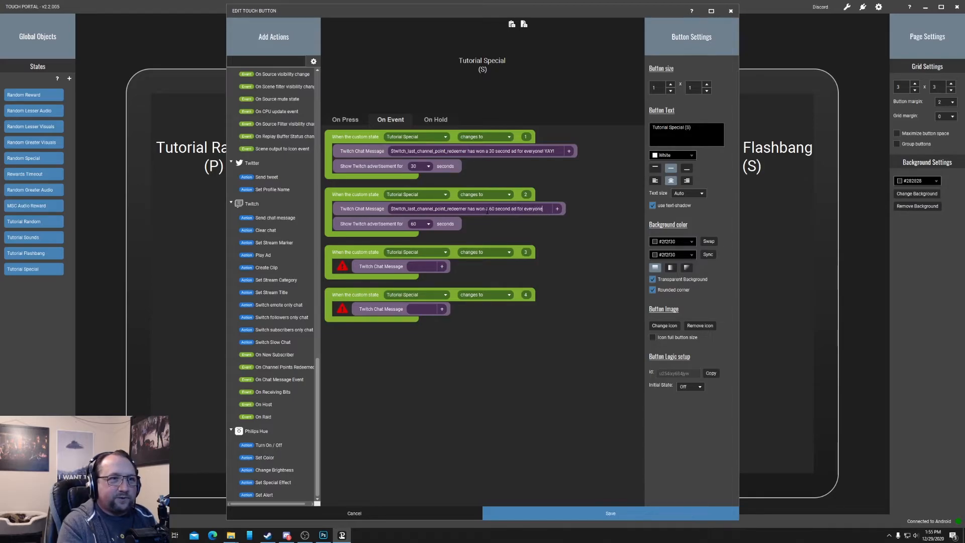
pyautogui.write('! Remember')
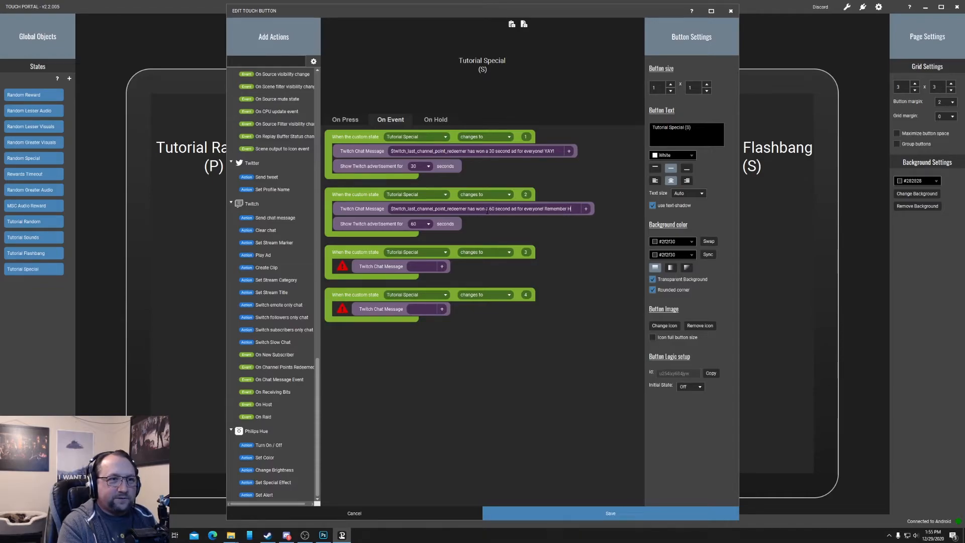
pyautogui.write(' him')
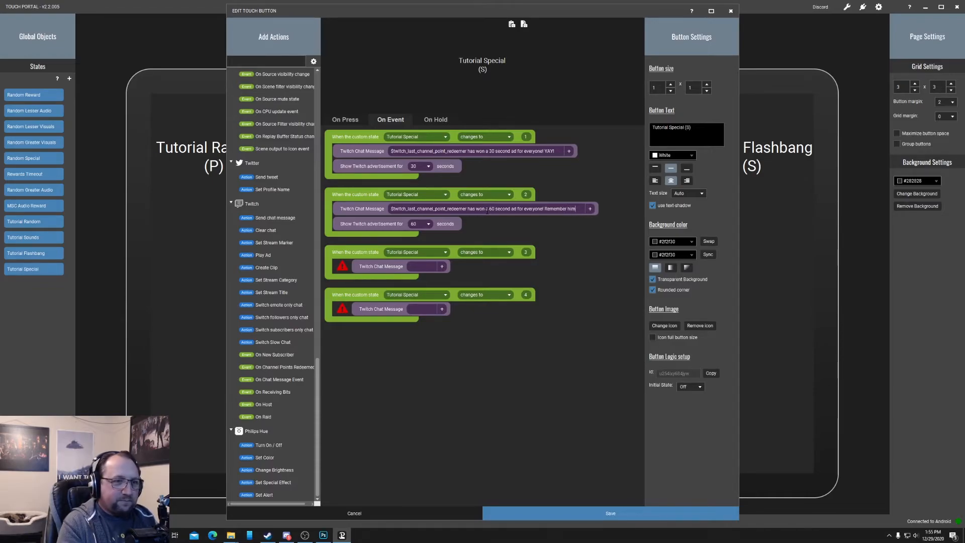
pyautogui.write('/her!')
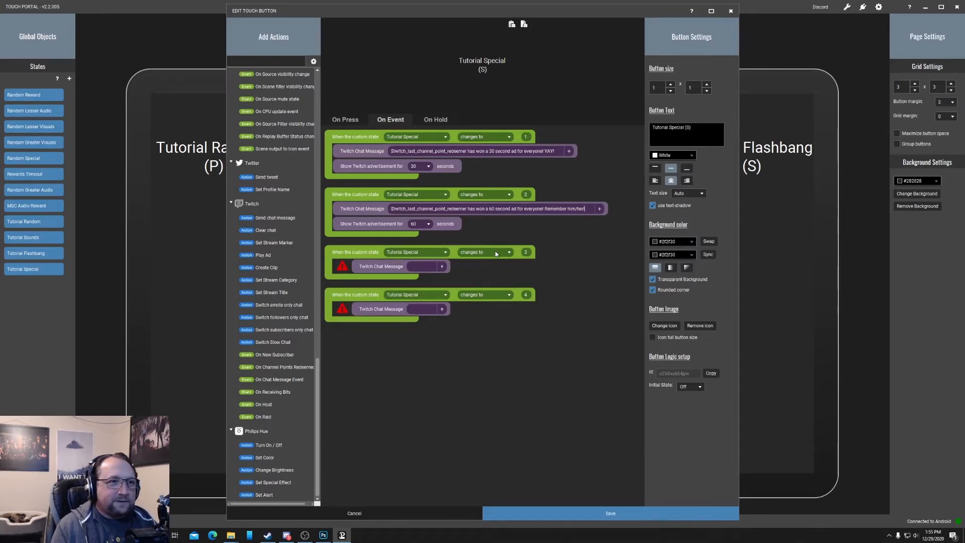
# - Add a second blank Twitch Send chat message action to each of the events for values 3 and 4
pyautogui.click(441, 267)
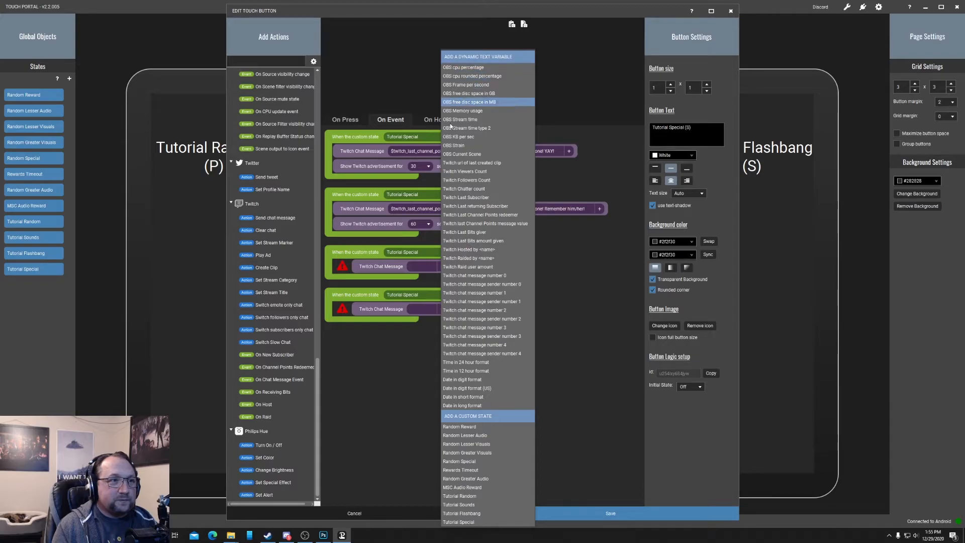
pyautogui.click(416, 396)
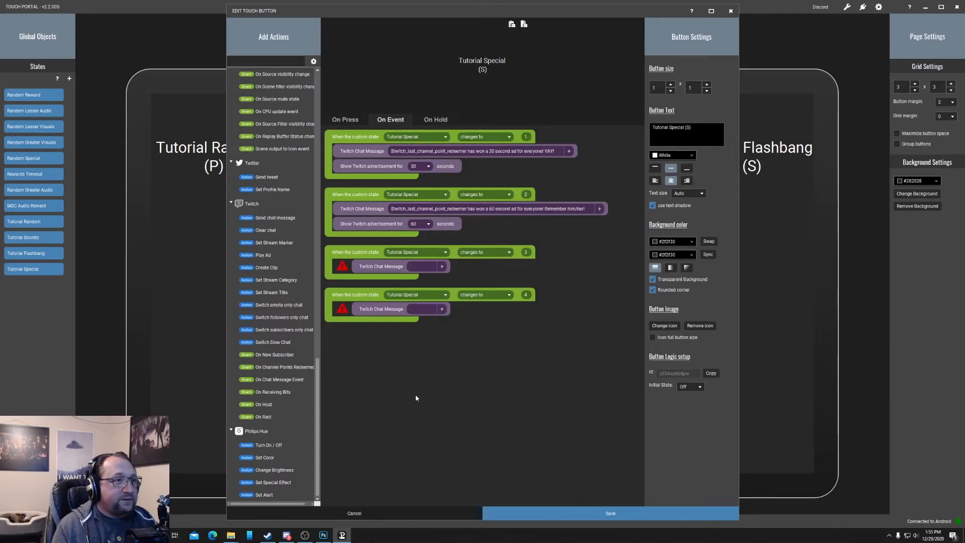
pyautogui.doubleClick(260, 219)
pyautogui.doubleClick(261, 219)
pyautogui.moveTo(382, 339); pyautogui.dragTo(382, 263)
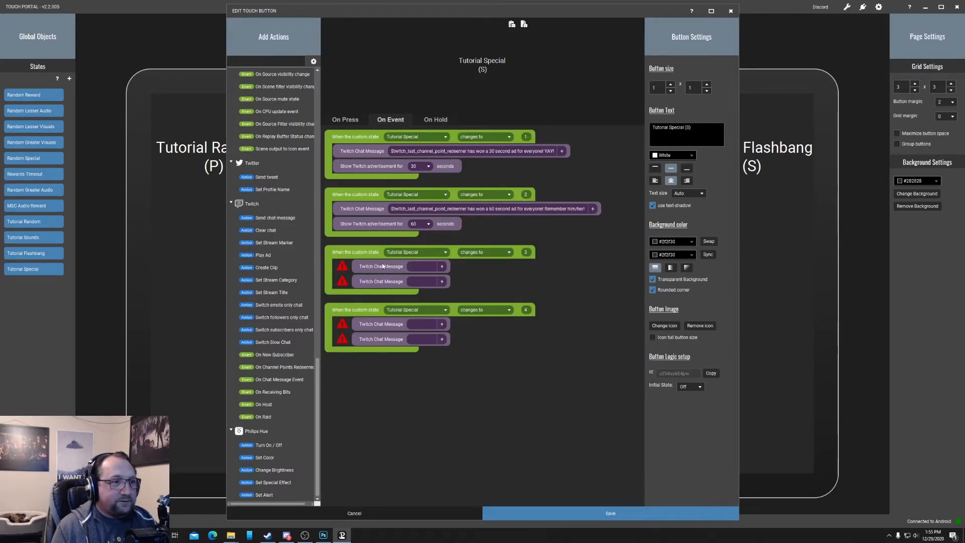
# - Set the value 3 event's first chat message to the Last Channel Points redeemer variable plus "has won a 10 second time out! Ouch!"
pyautogui.click(442, 267)
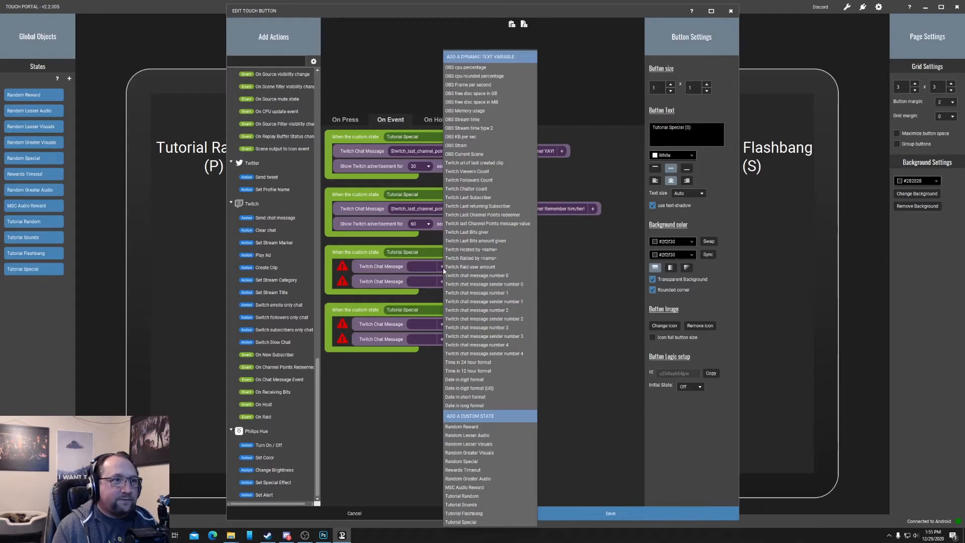
pyautogui.click(494, 215)
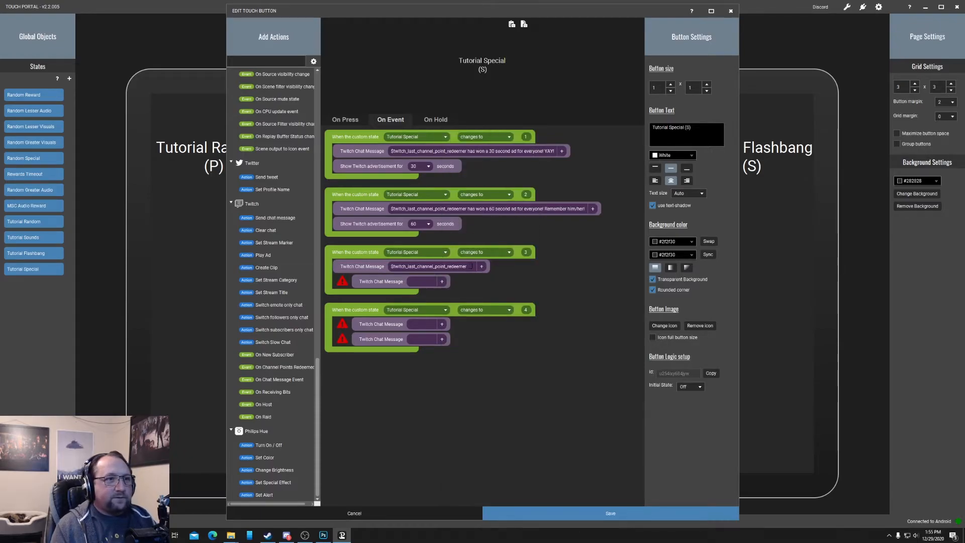
pyautogui.write('has wo')
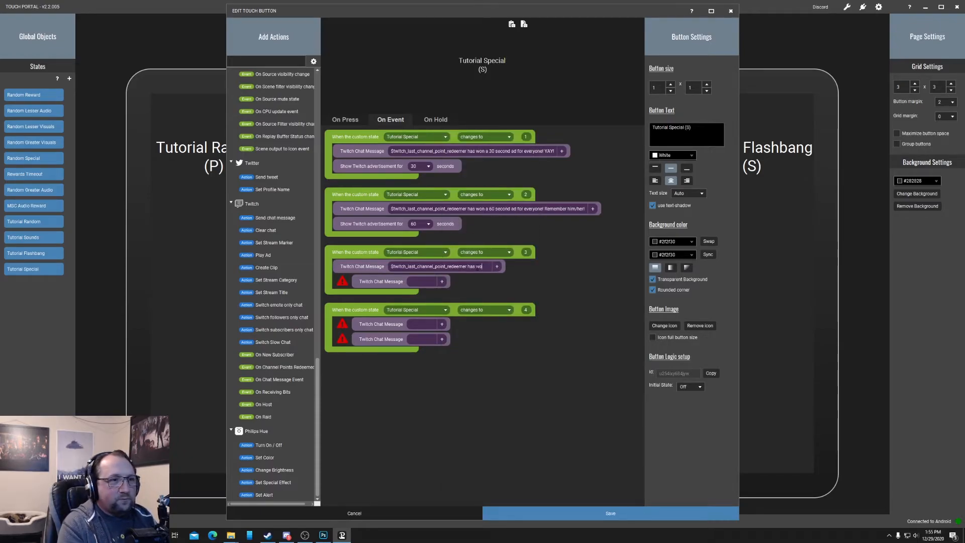
pyautogui.write('n a 10 s')
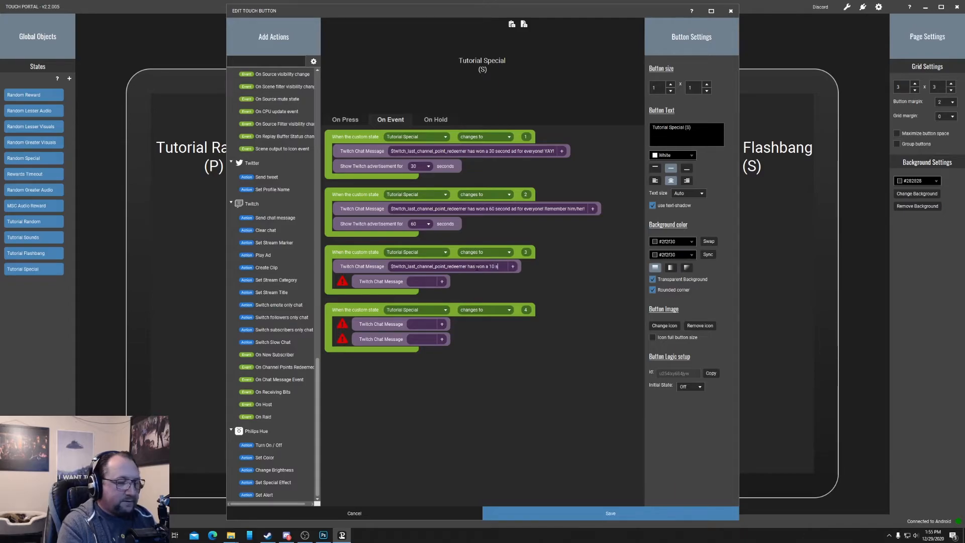
pyautogui.write('econd time')
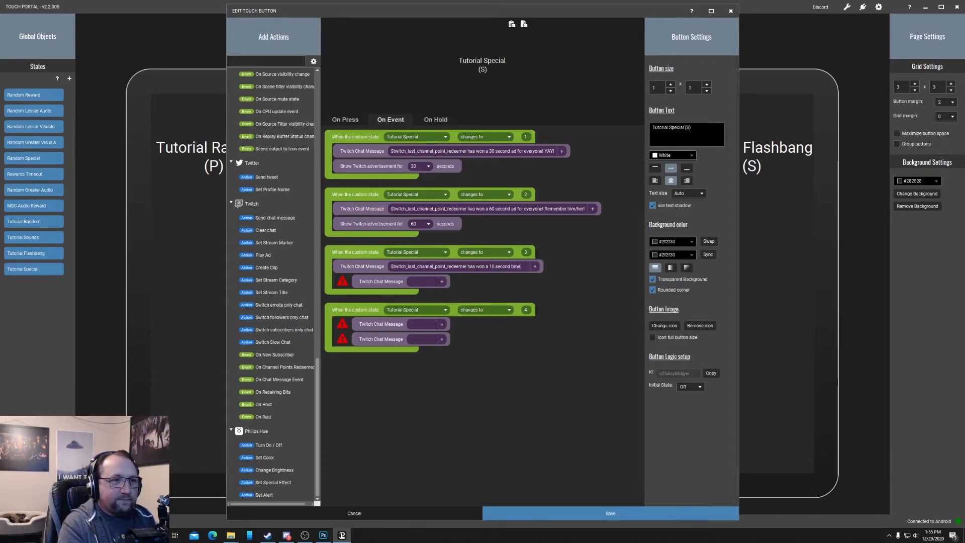
pyautogui.write(' out!')
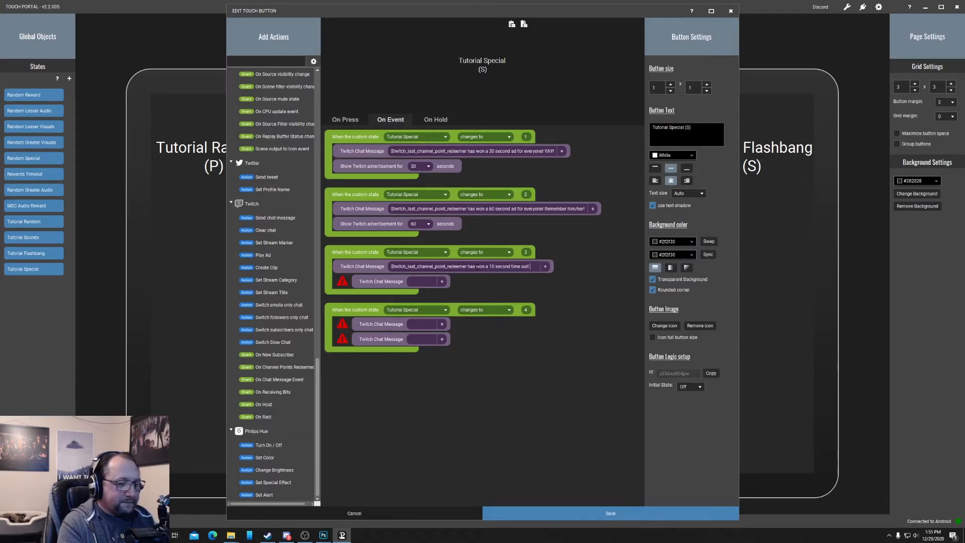
pyautogui.write(' Ouch!')
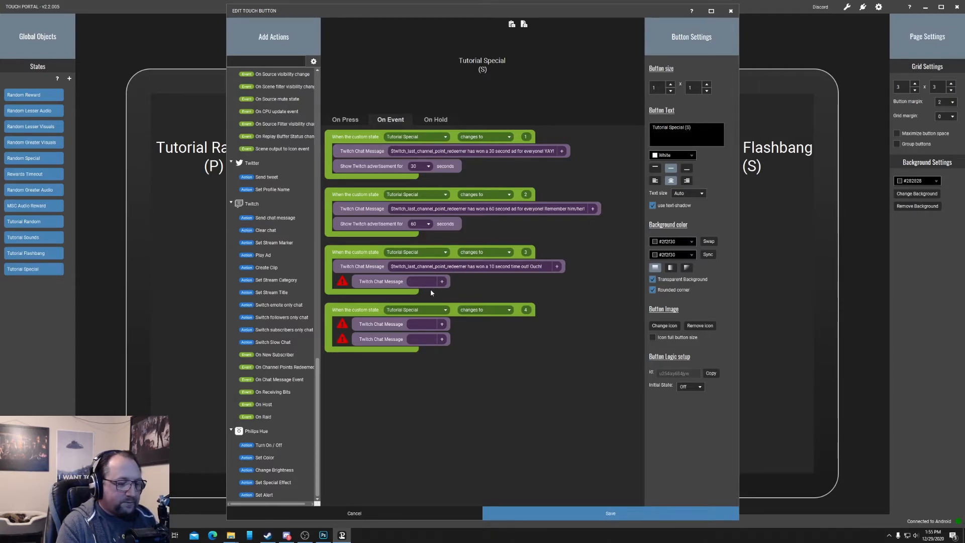
# - Set the value 3 event's second chat message to "/timeout", the Twitch Last Channel Points redeemer variable and "10"
pyautogui.write('/timeout')
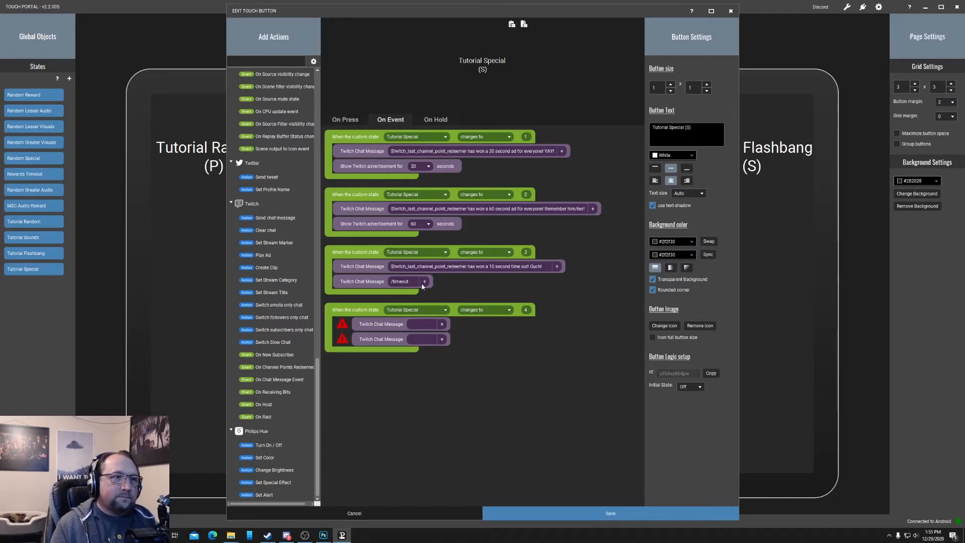
pyautogui.click(423, 285)
pyautogui.click(426, 216)
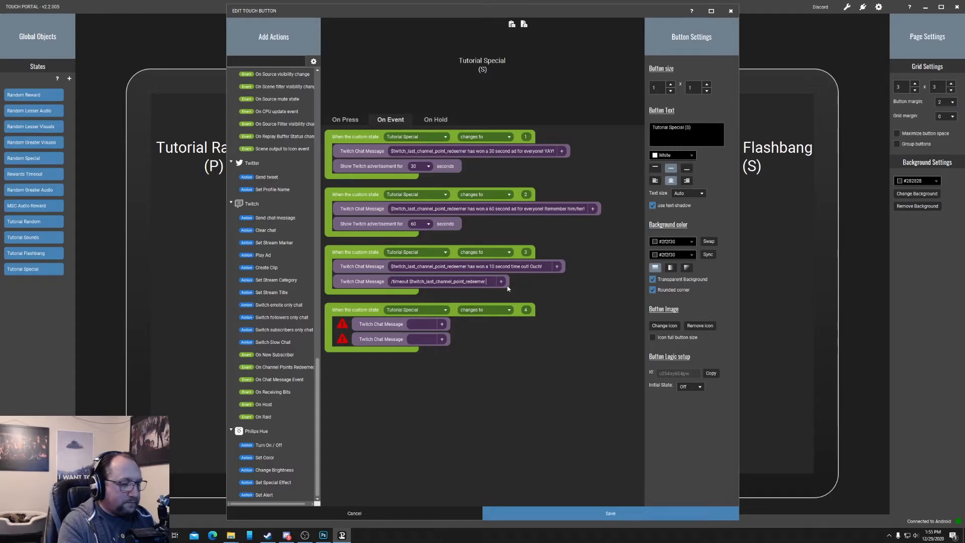
pyautogui.write('10')
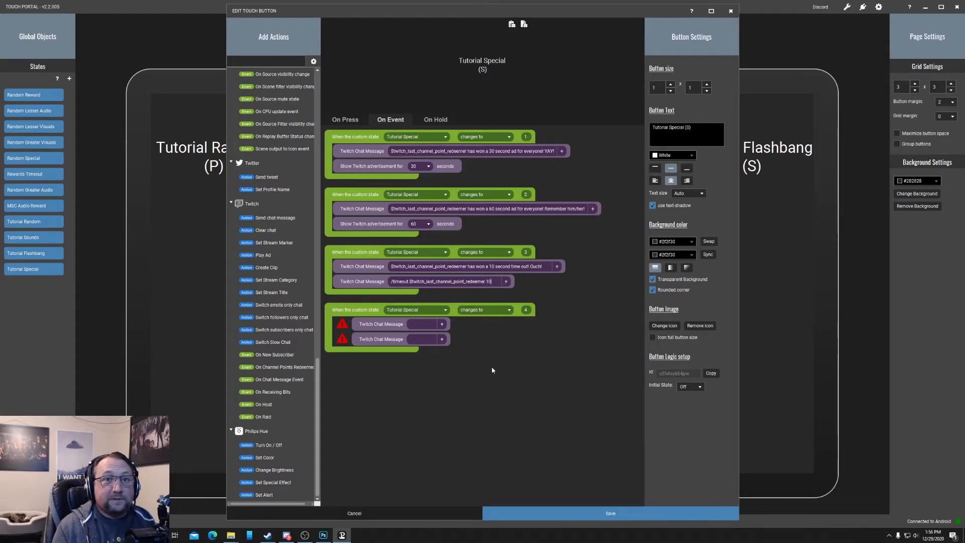
# - Set the value 4 event's first chat message to the Twitch Last Channel Points redeemer variable plus "has won a 30 second time out! Congrats?"
pyautogui.click(442, 324)
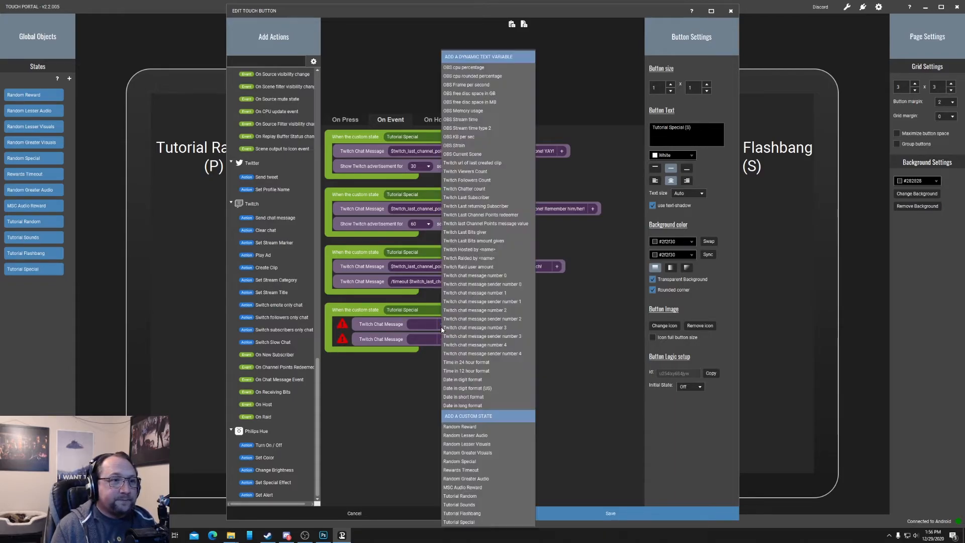
pyautogui.click(491, 216)
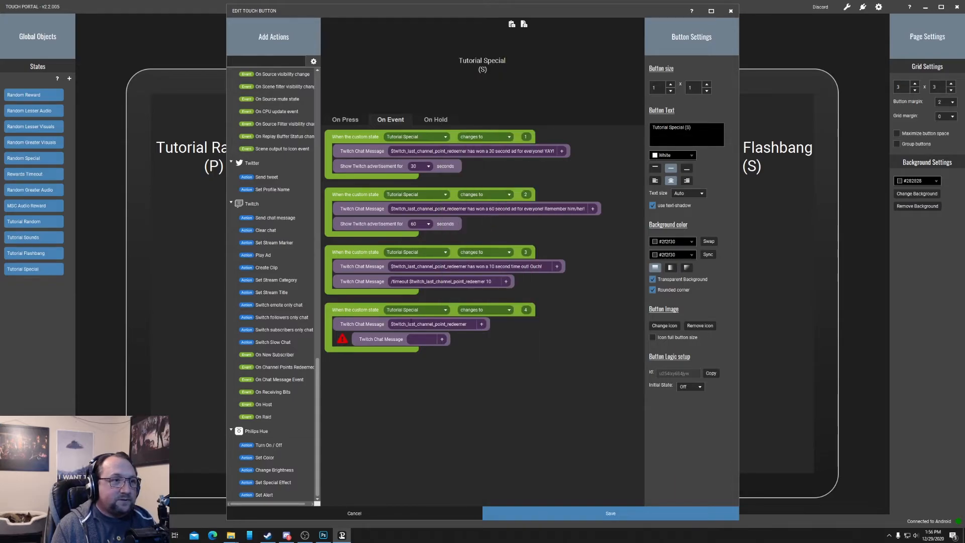
pyautogui.write('has')
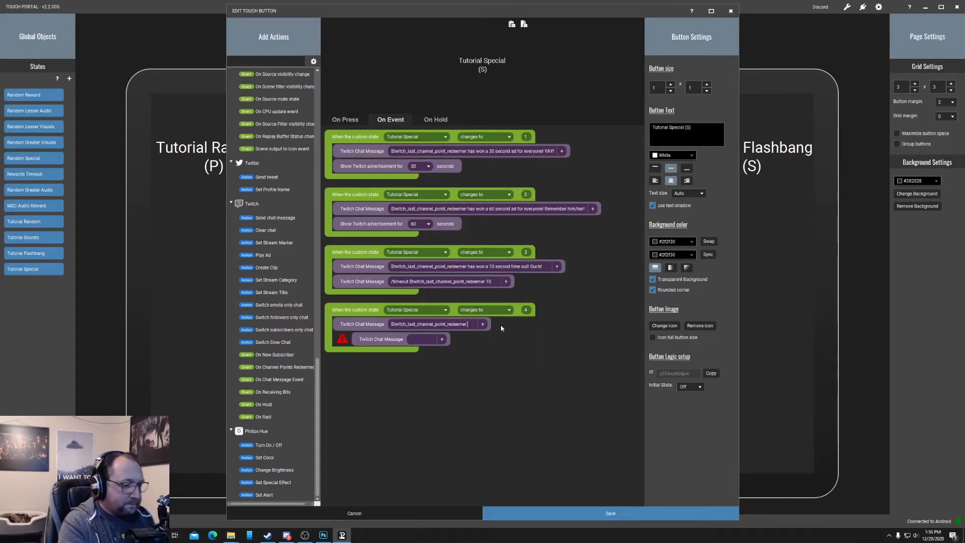
pyautogui.write(' won')
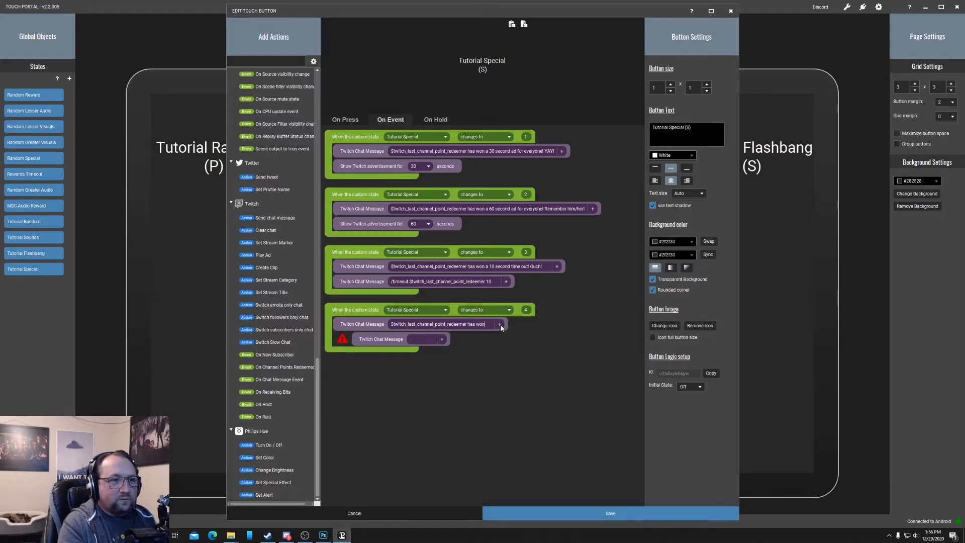
pyautogui.write(' a 30 secon')
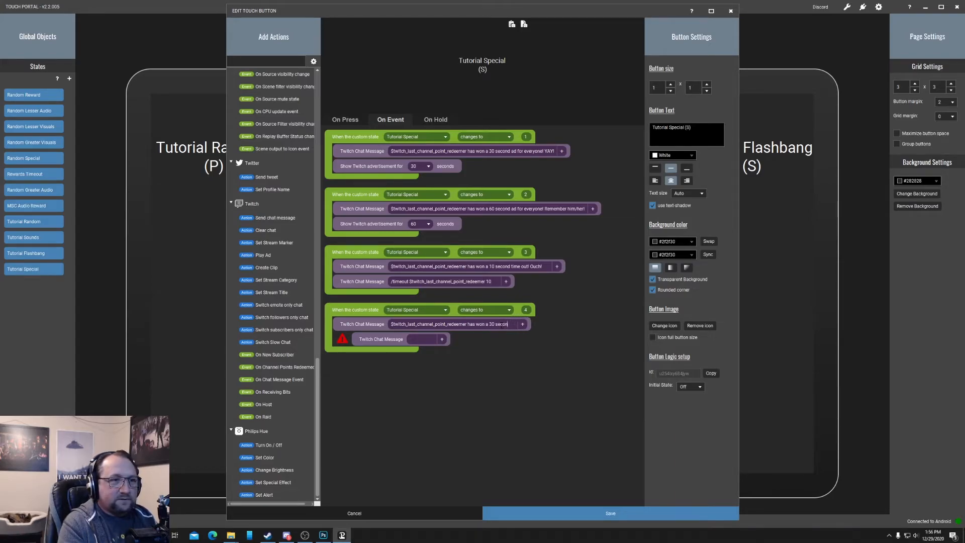
pyautogui.write('d time out!')
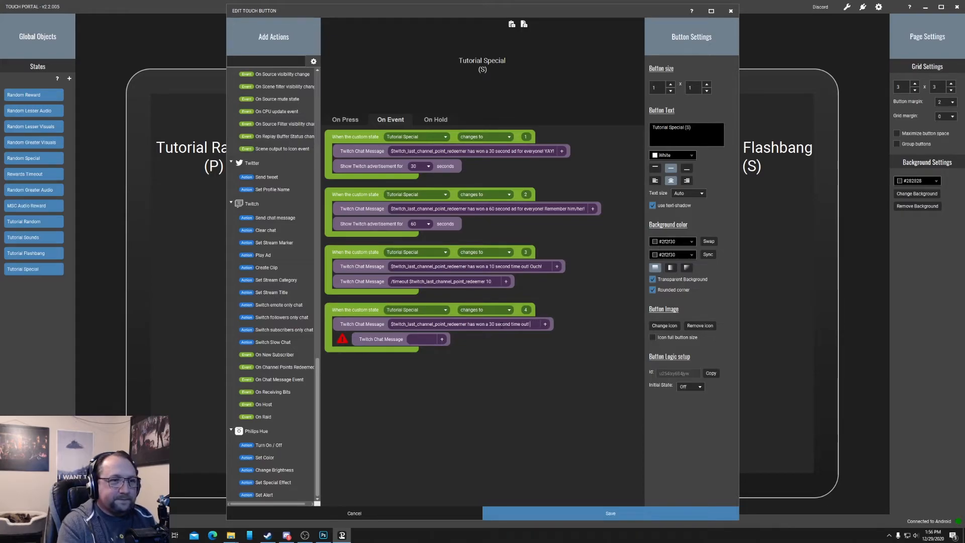
pyautogui.write(' Congrats!')
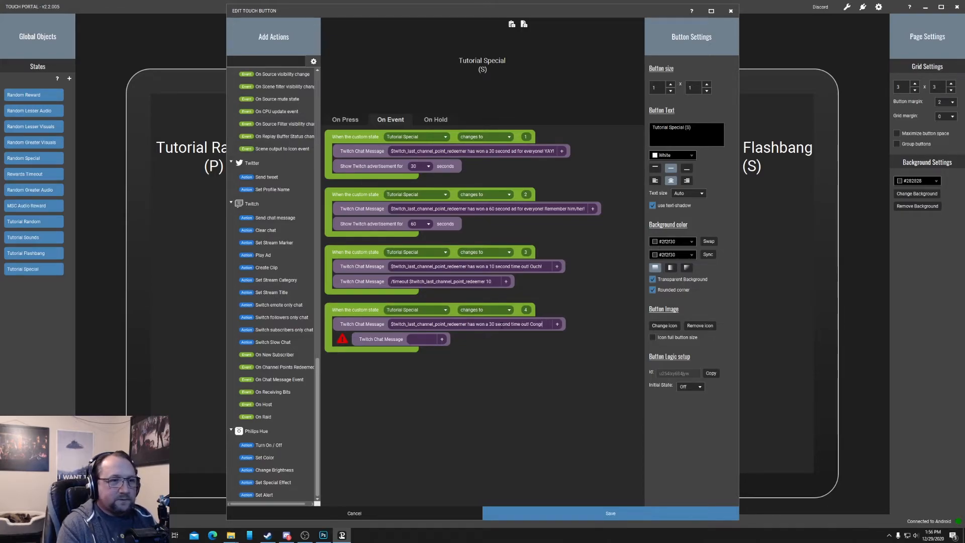
pyautogui.press('BackSpace')
pyautogui.write('?')
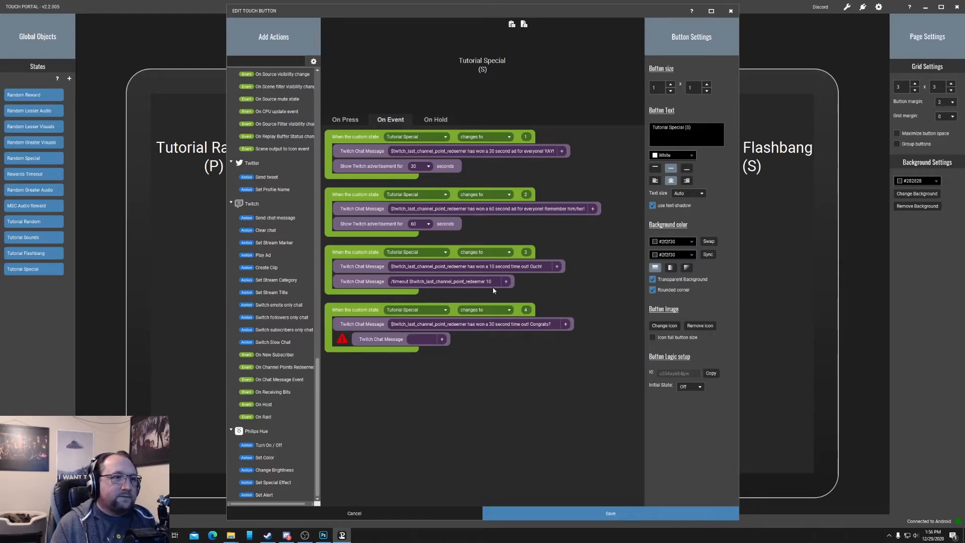
# - Set the value 4 event's second chat message to "/timeout", the Twitch Last Channel Points redeemer variable and "30", and save the button
pyautogui.click(442, 340)
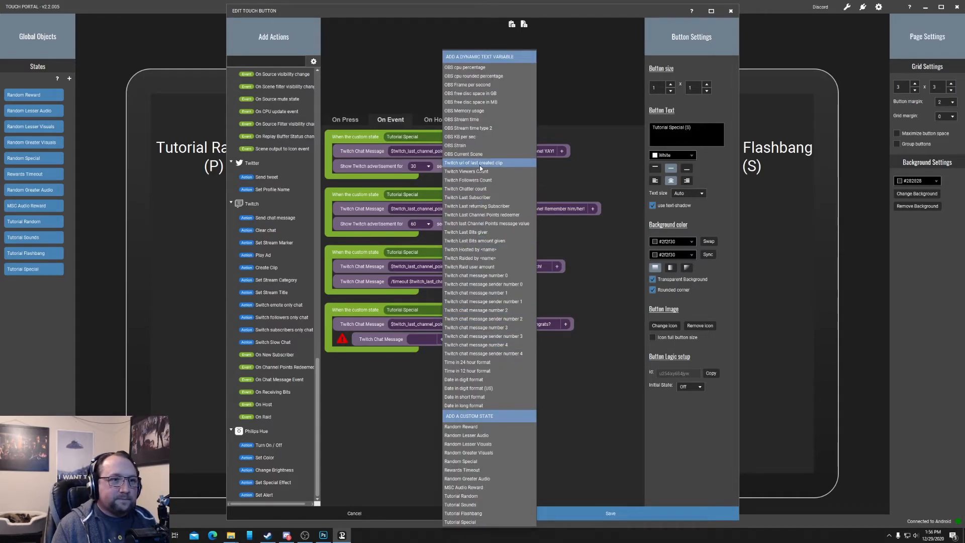
pyautogui.click(498, 215)
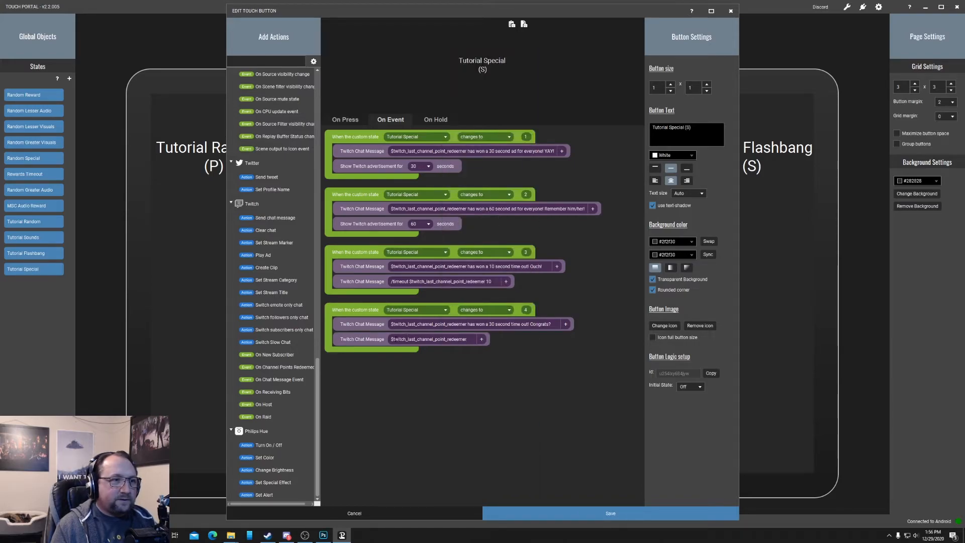
pyautogui.write('/timeout ')
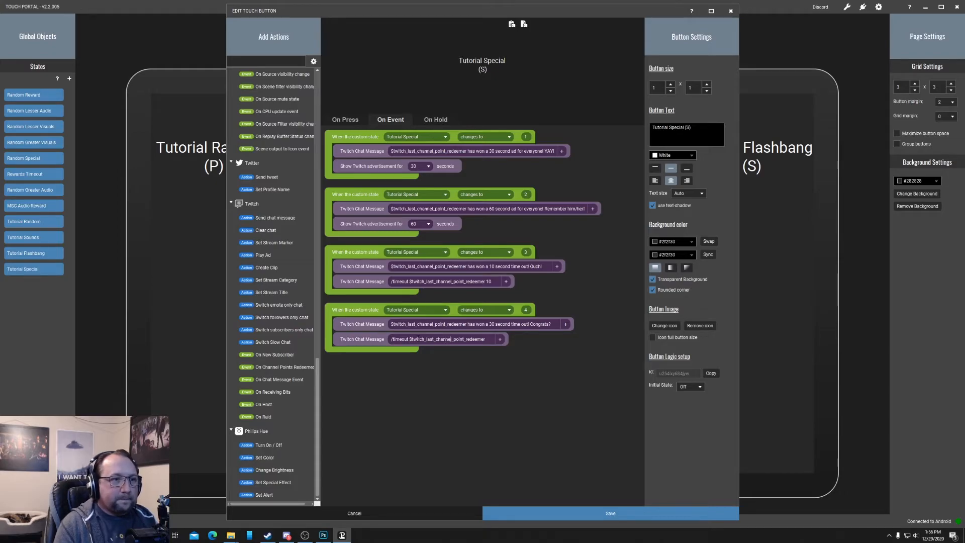
pyautogui.write(' 30')
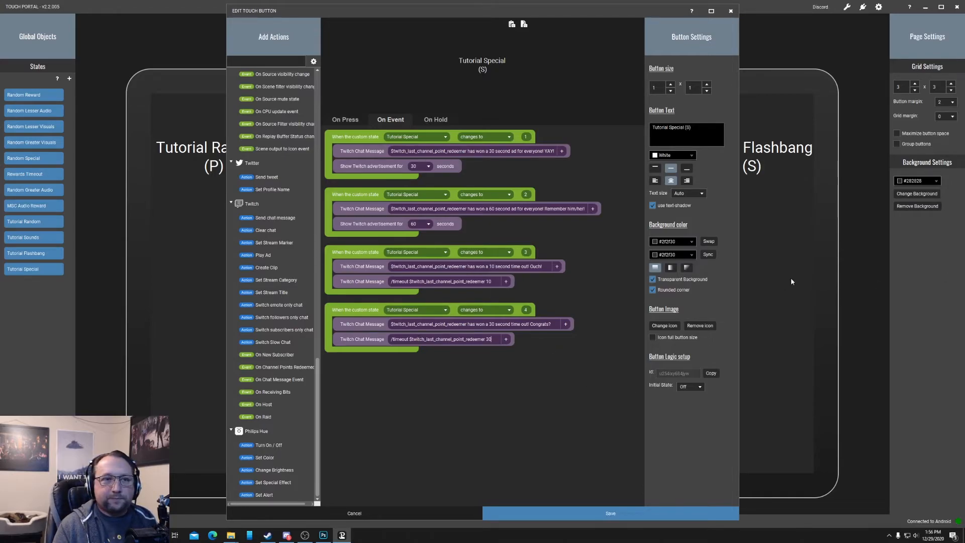
pyautogui.click(654, 513)
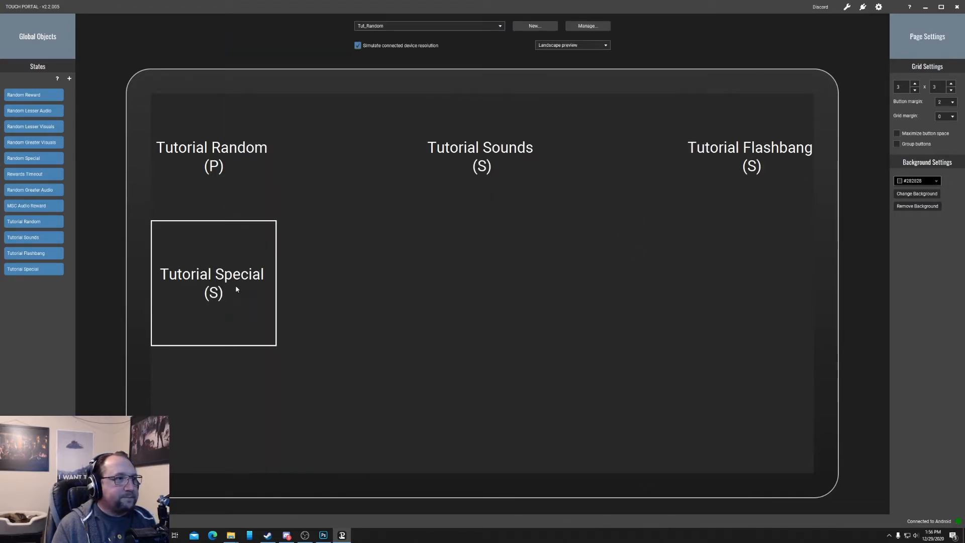
# - Reopen the Tutorial Special button, check its four events and save it
pyautogui.click(237, 289)
pyautogui.click(390, 119)
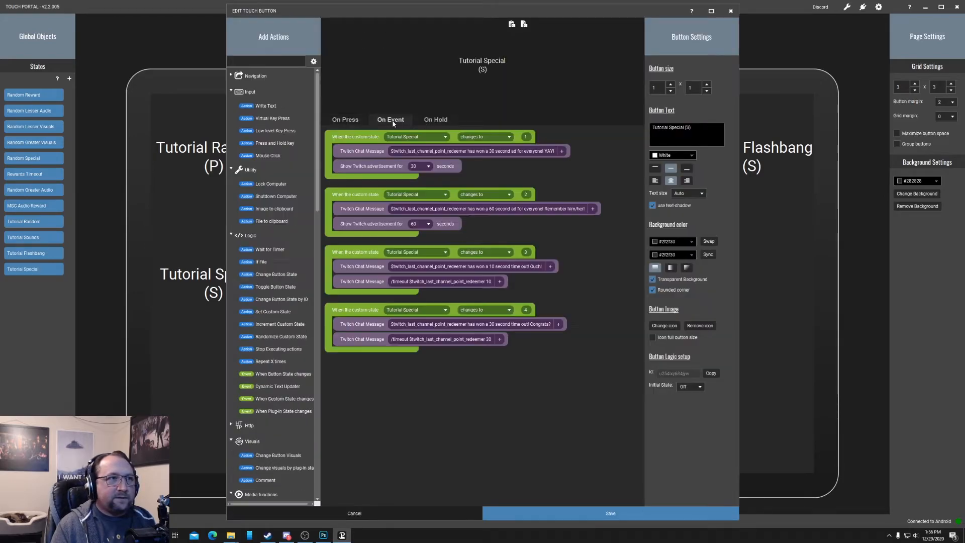
pyautogui.click(623, 513)
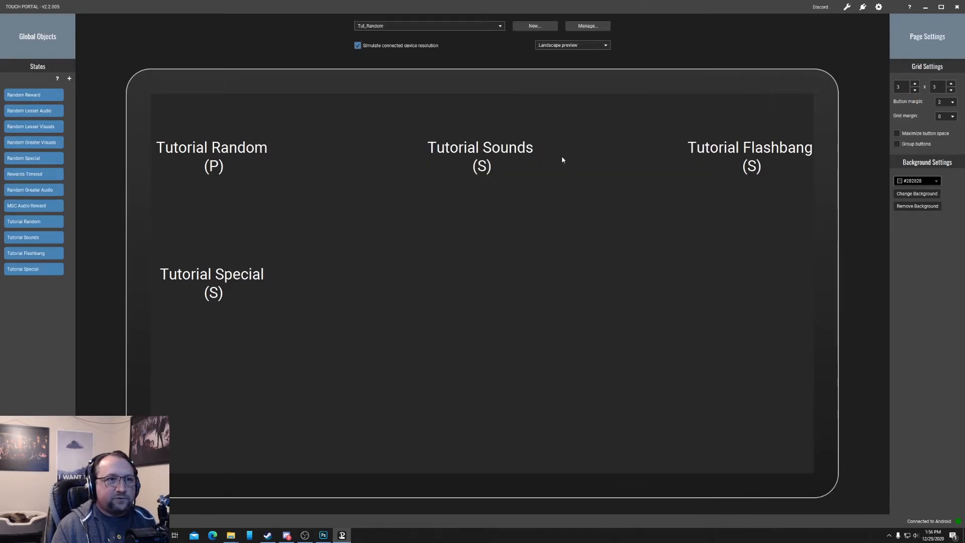
# - Review the channel point redemption and state change events of the Tutorial Random button and save it
pyautogui.click(255, 163)
pyautogui.click(390, 119)
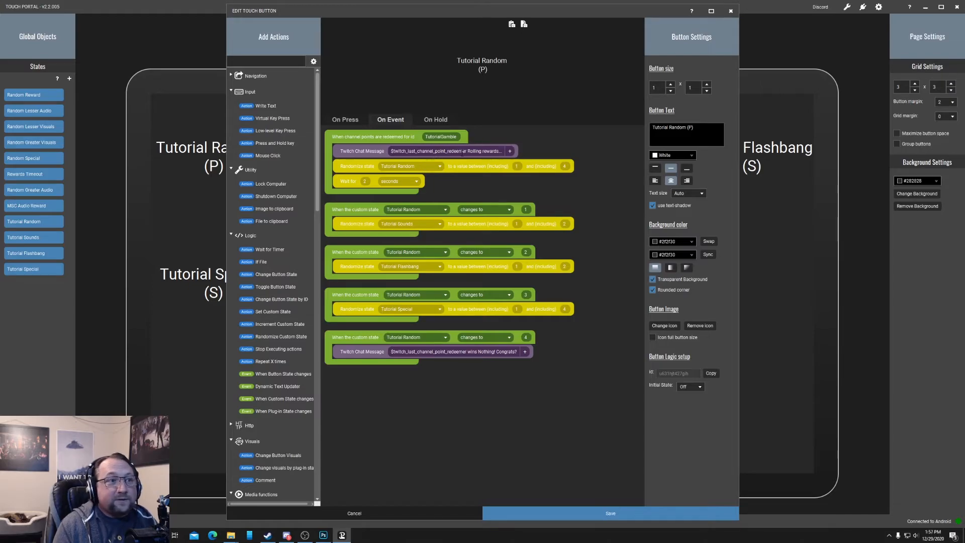
pyautogui.write('4')
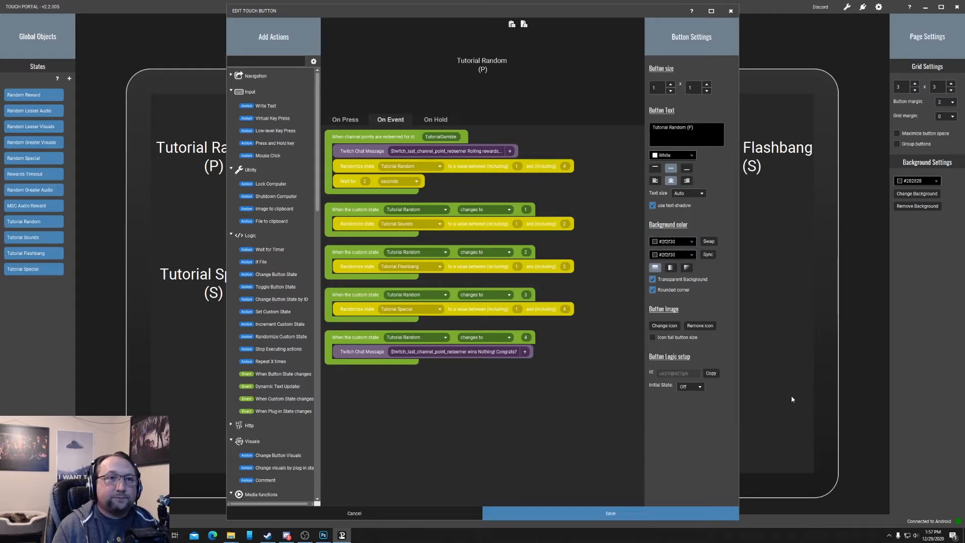
pyautogui.click(642, 512)
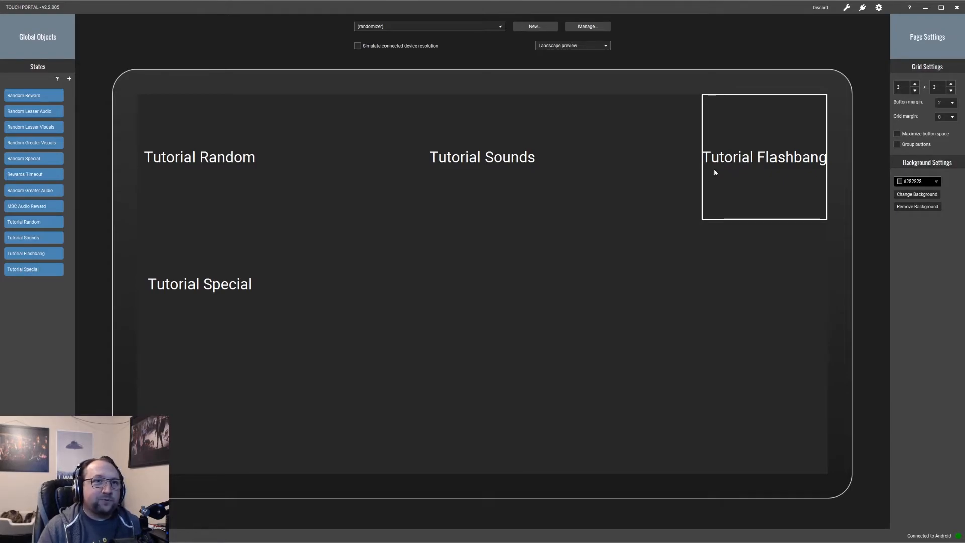
# - Copy the Tutorial Random button from the (randomizer) page into the empty cell beside Flashbang on the (main) page
pyautogui.rightClick(220, 164)
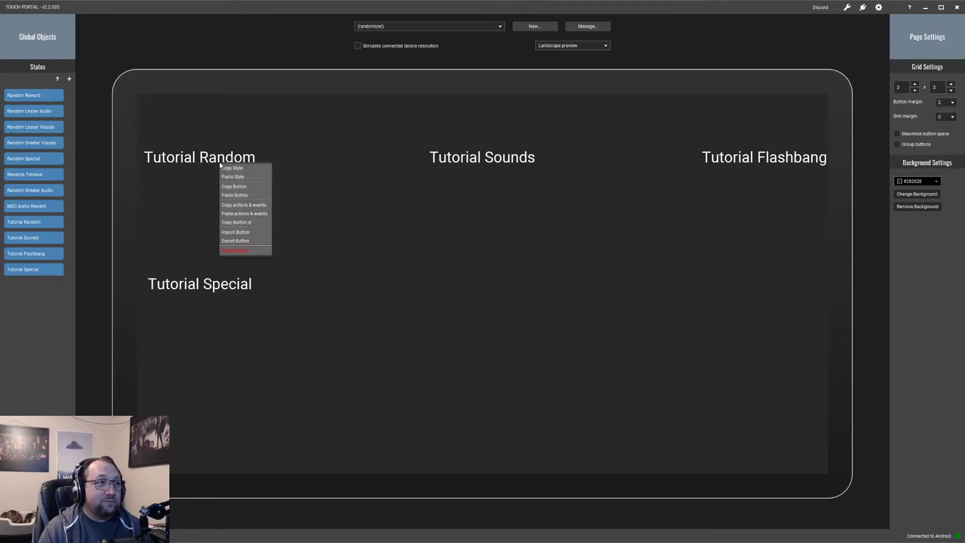
pyautogui.click(239, 189)
pyautogui.click(435, 27)
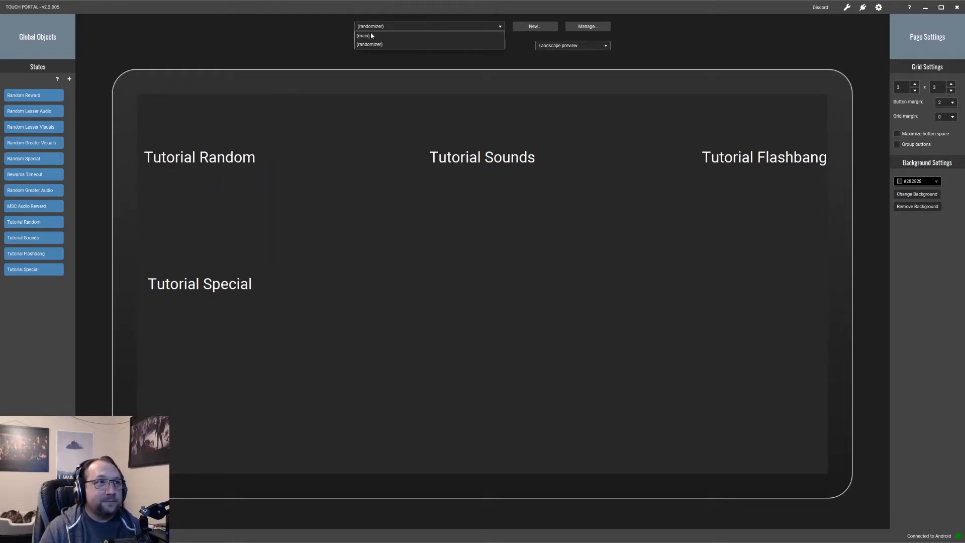
pyautogui.click(364, 37)
pyautogui.rightClick(238, 114)
pyautogui.click(260, 145)
# - Copy the Tutorial Sounds button from the (randomizer) page into the empty cell beside Tutorial Random on the (main) page
pyautogui.click(451, 28)
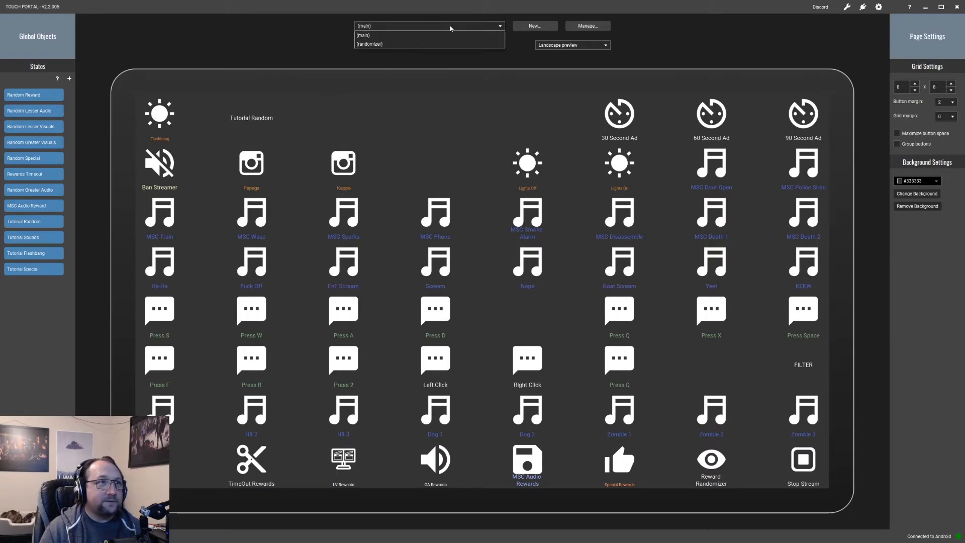
pyautogui.click(377, 44)
pyautogui.rightClick(462, 159)
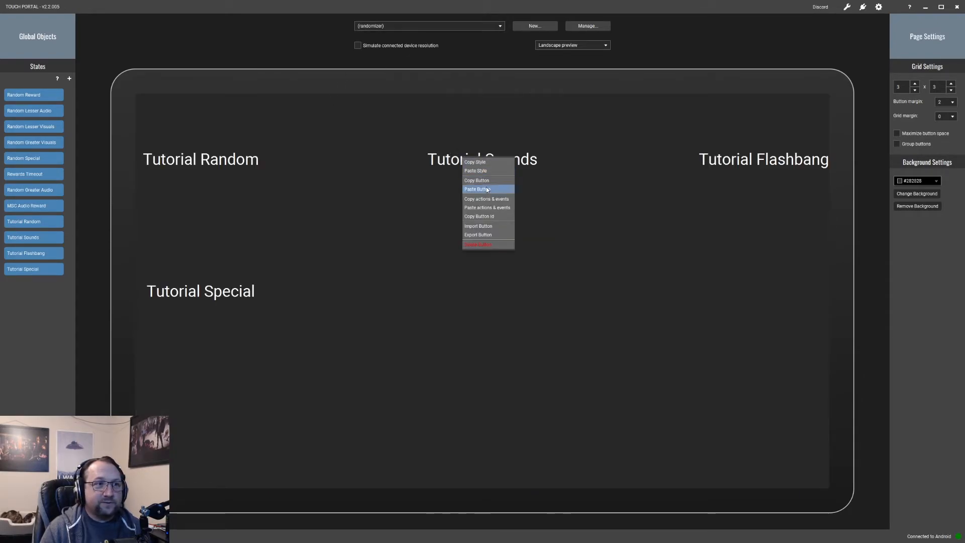
pyautogui.click(476, 181)
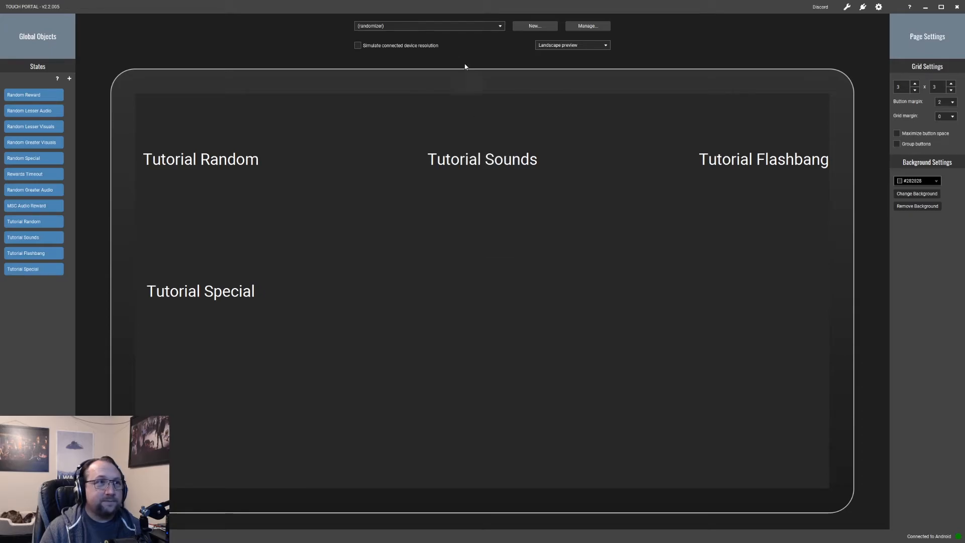
pyautogui.click(436, 26)
pyautogui.click(406, 34)
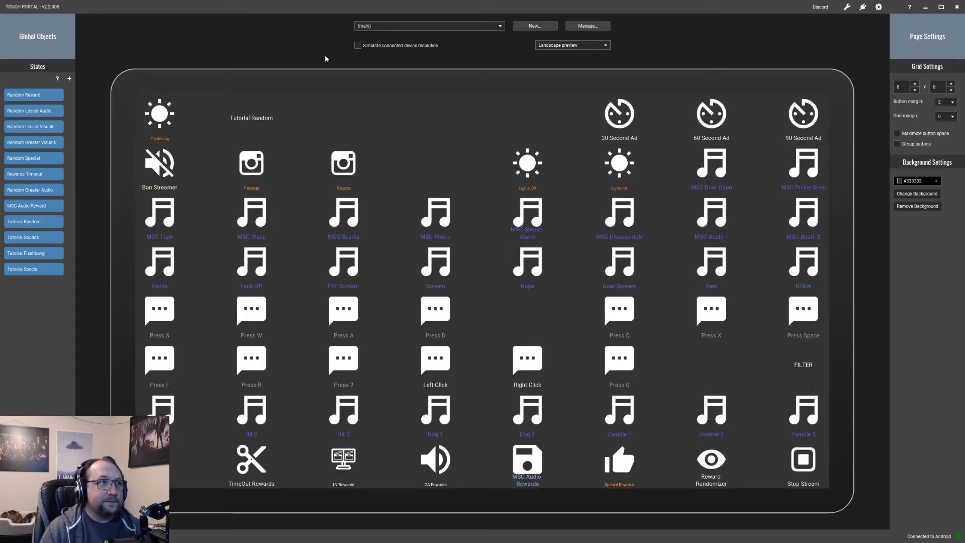
pyautogui.rightClick(327, 120)
pyautogui.click(356, 153)
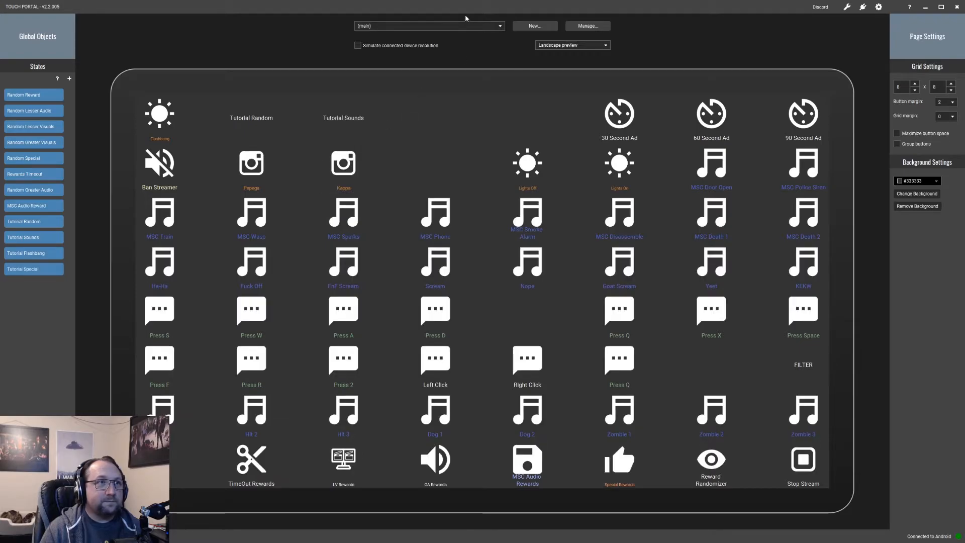
# - Copy the Tutorial Flashbang button from the (randomizer) page into the empty cell beside Tutorial Sounds on the (main) page
pyautogui.click(459, 27)
pyautogui.click(377, 44)
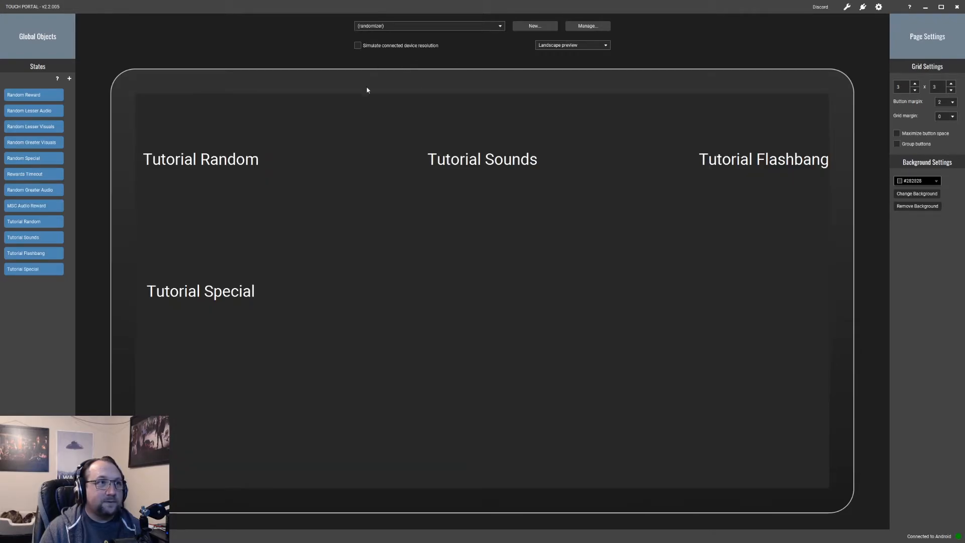
pyautogui.rightClick(748, 168)
pyautogui.click(760, 189)
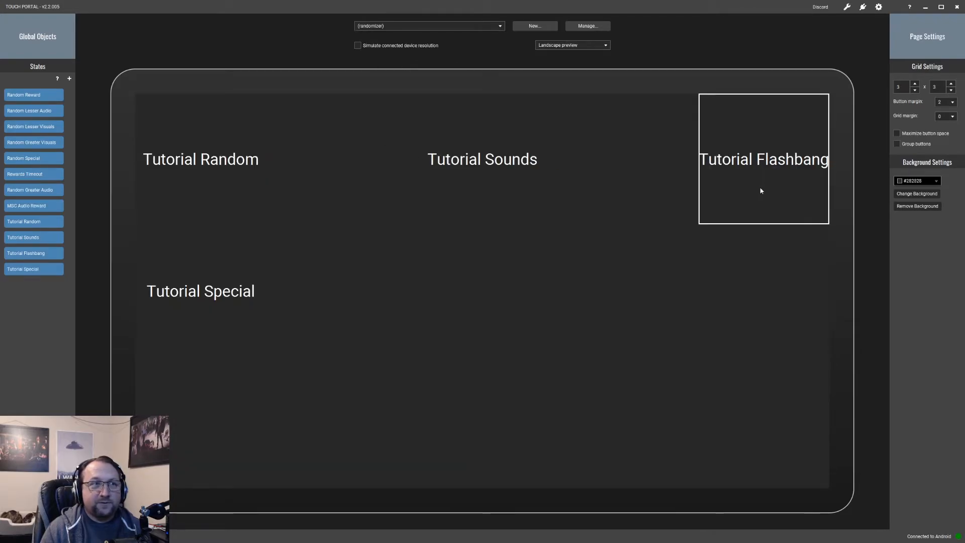
pyautogui.click(444, 28)
pyautogui.click(375, 44)
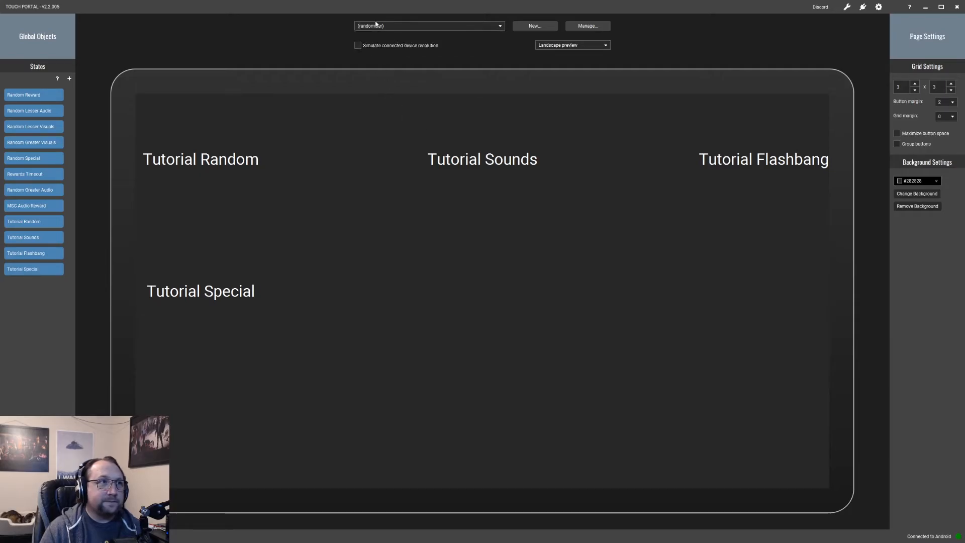
pyautogui.click(375, 26)
pyautogui.click(364, 35)
pyautogui.rightClick(416, 120)
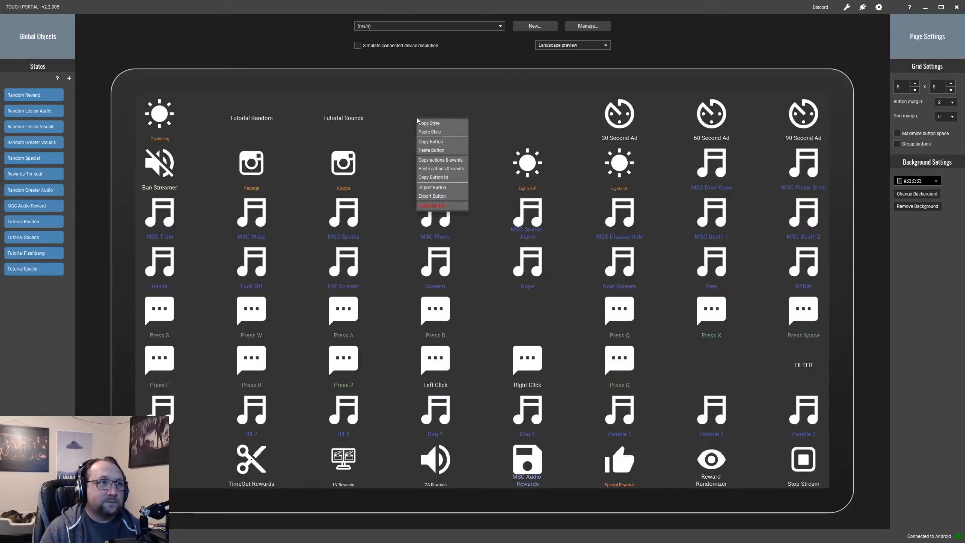
pyautogui.click(440, 150)
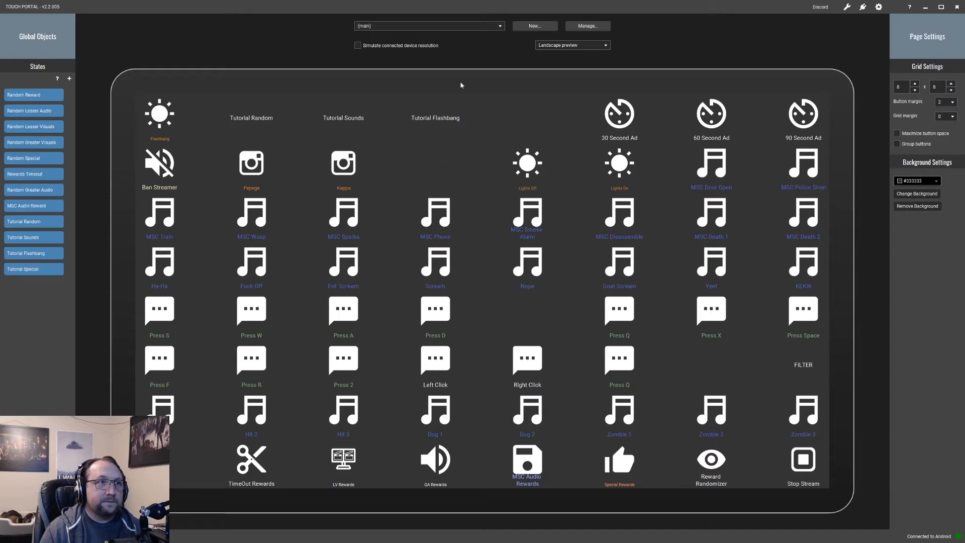
# - Copy the Tutorial Special button from the (randomizer) page into the empty cell beside Tutorial Flashbang on the (main) page
pyautogui.click(460, 28)
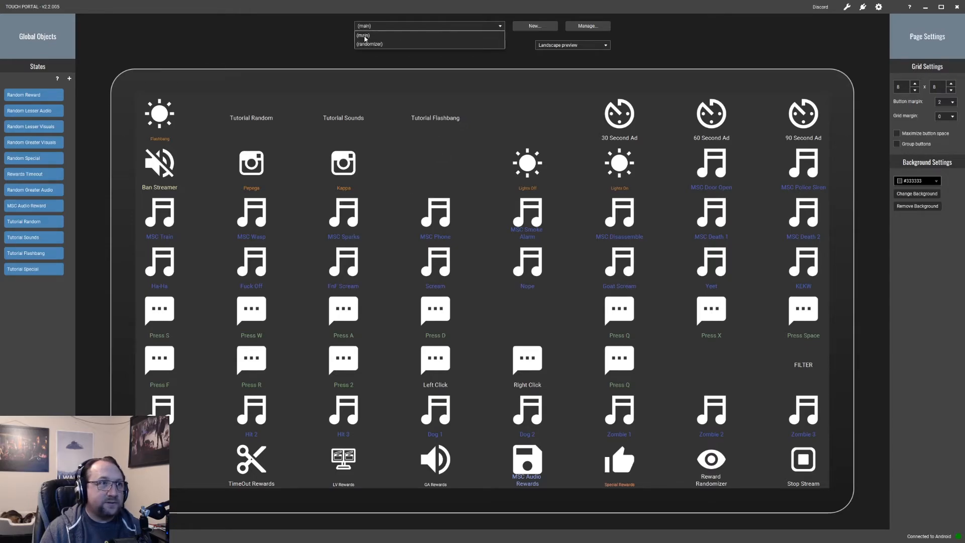
pyautogui.click(367, 44)
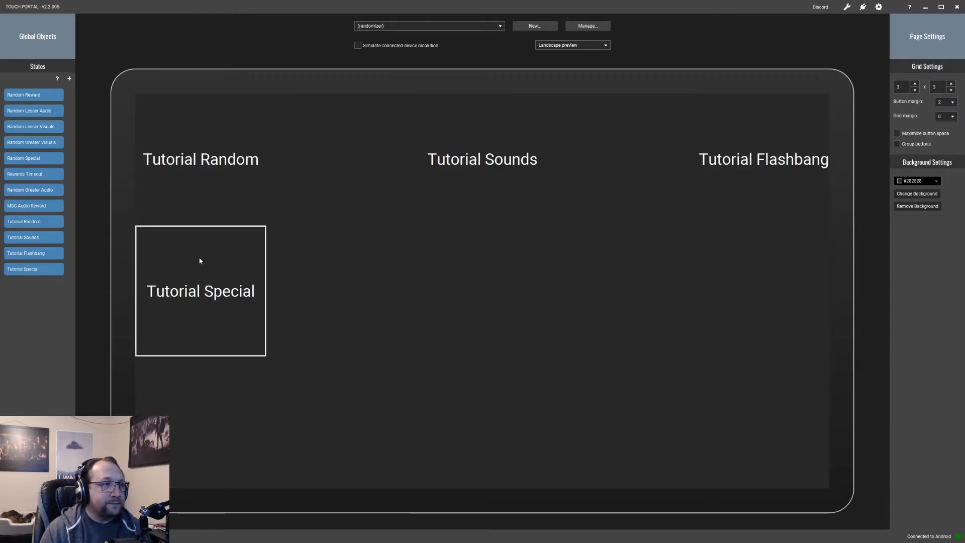
pyautogui.rightClick(200, 281)
pyautogui.click(220, 305)
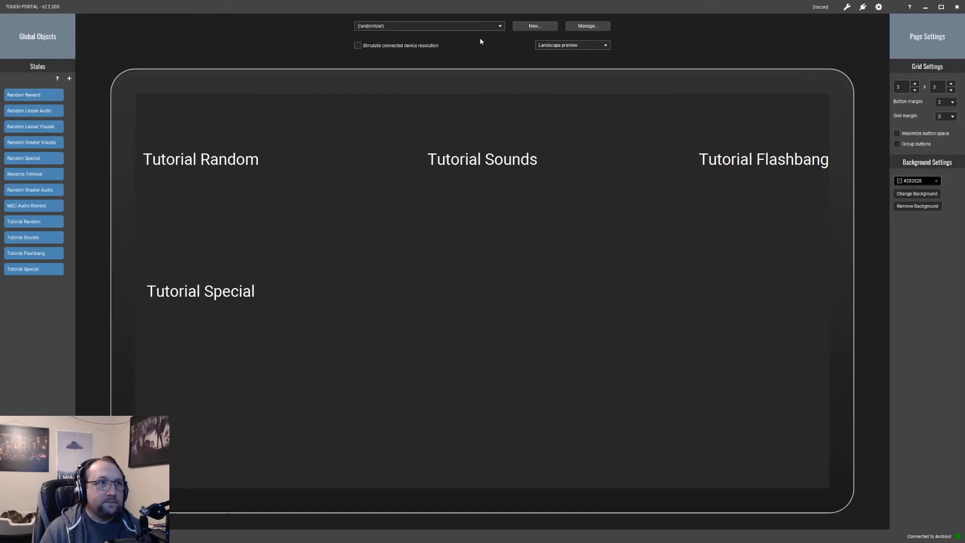
pyautogui.click(469, 26)
pyautogui.click(374, 45)
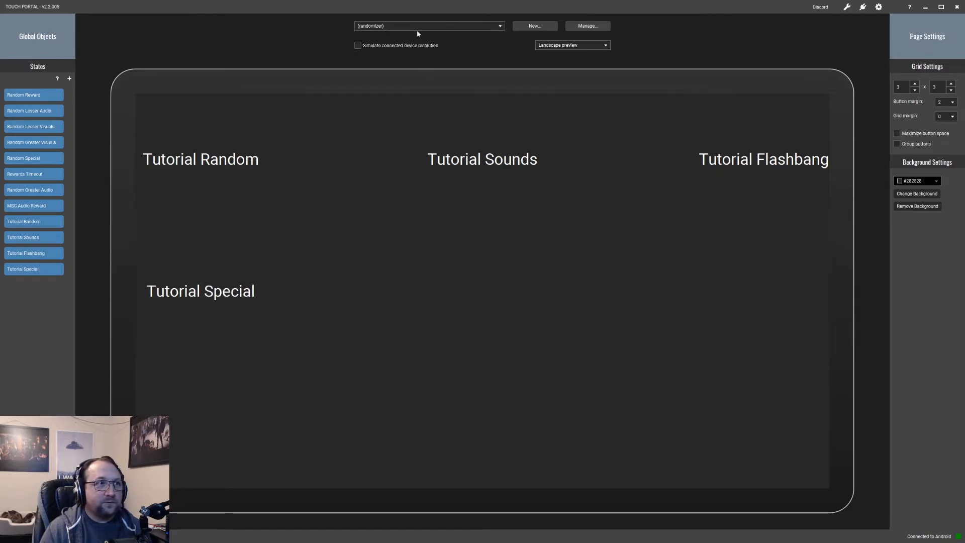
pyautogui.click(419, 26)
pyautogui.click(367, 36)
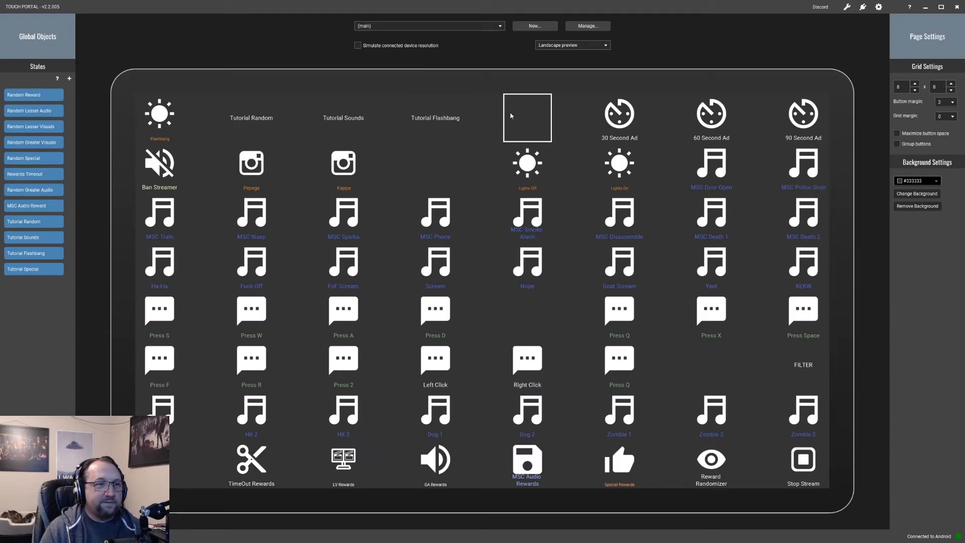
pyautogui.rightClick(525, 112)
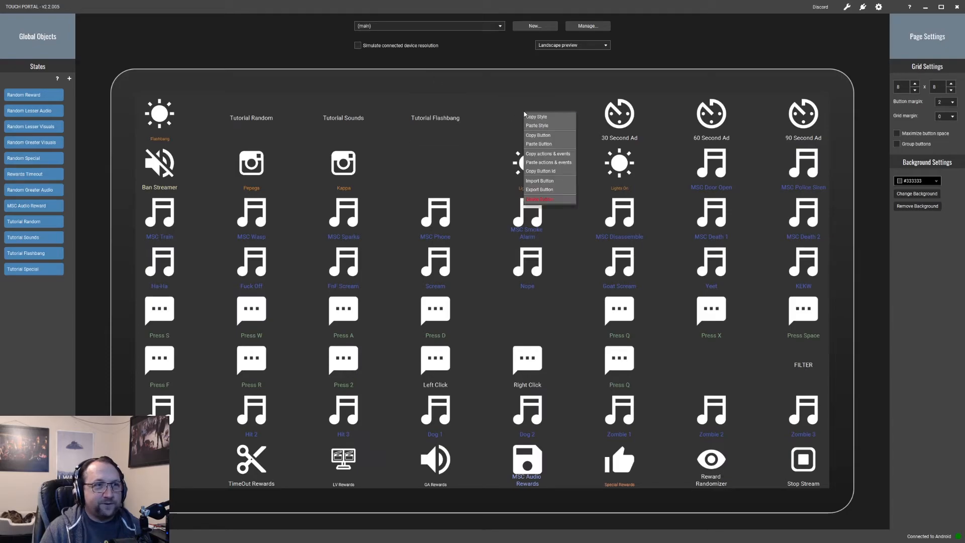
pyautogui.click(536, 145)
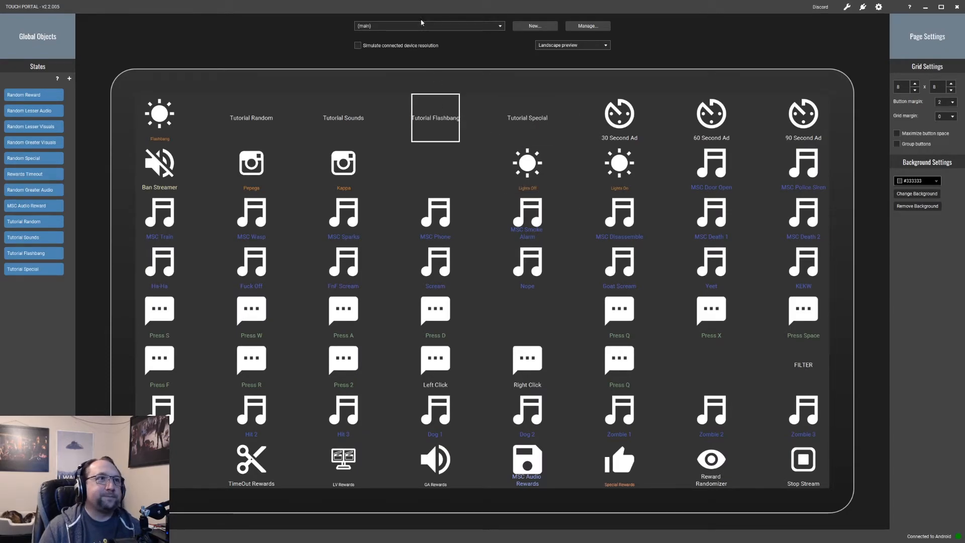
# - Delete the (randomizer) page
pyautogui.click(479, 27)
pyautogui.click(462, 22)
pyautogui.click(585, 27)
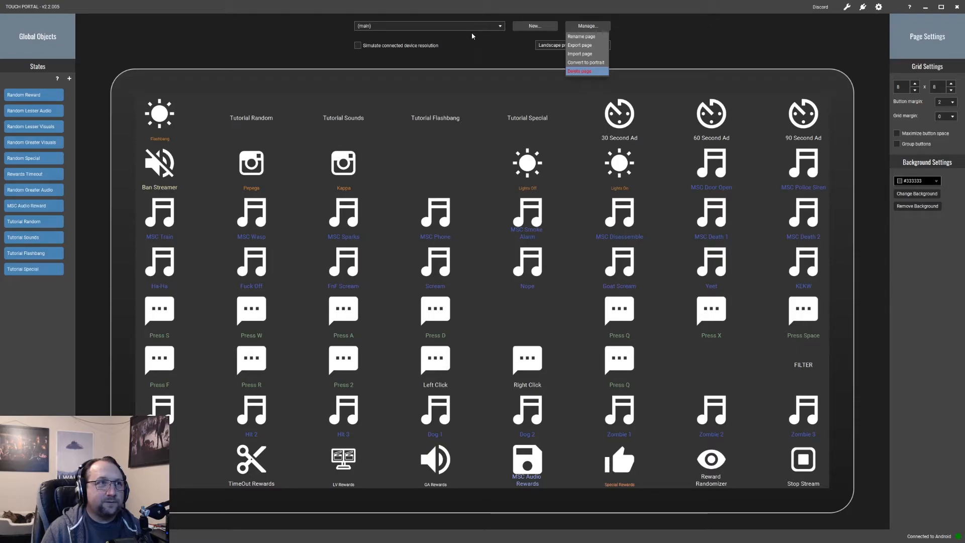
pyautogui.click(458, 27)
pyautogui.click(382, 44)
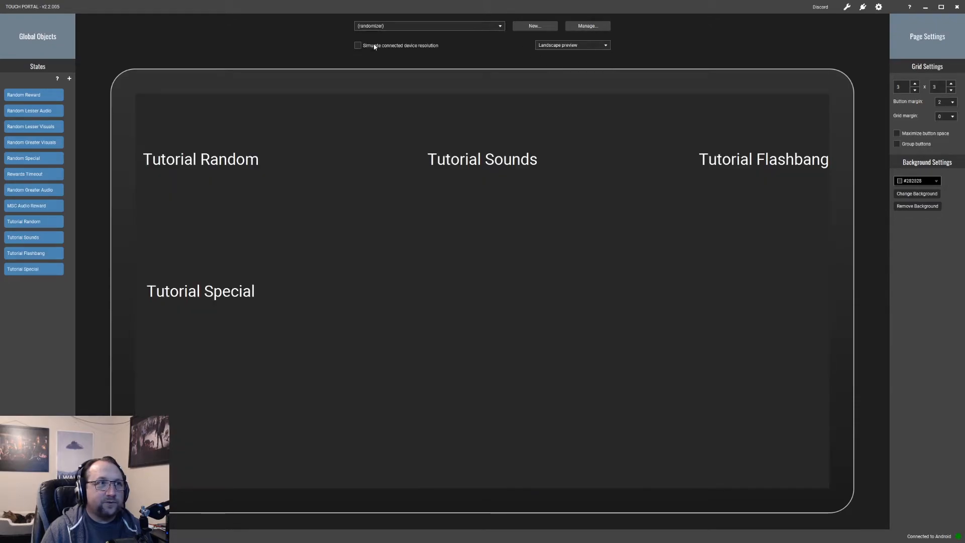
pyautogui.click(584, 27)
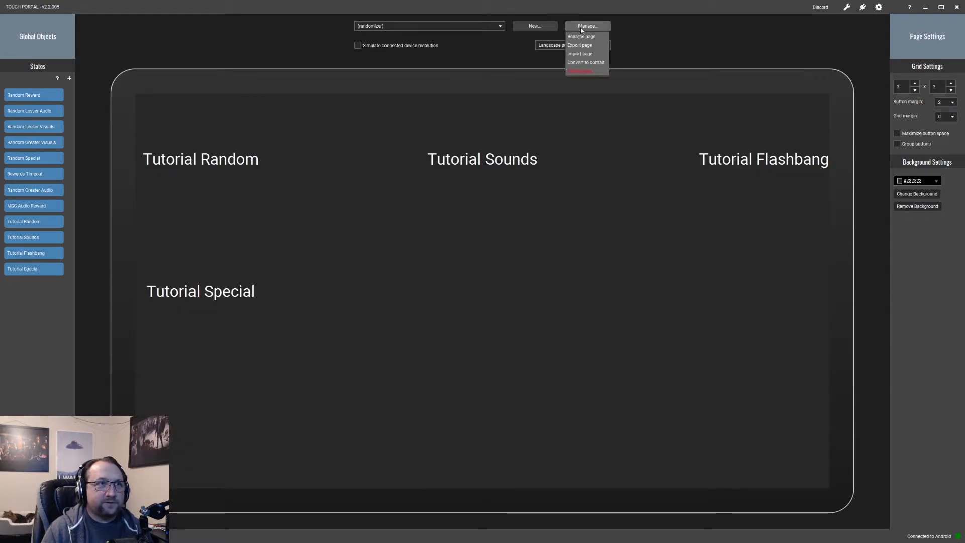
pyautogui.click(573, 72)
pyautogui.click(496, 198)
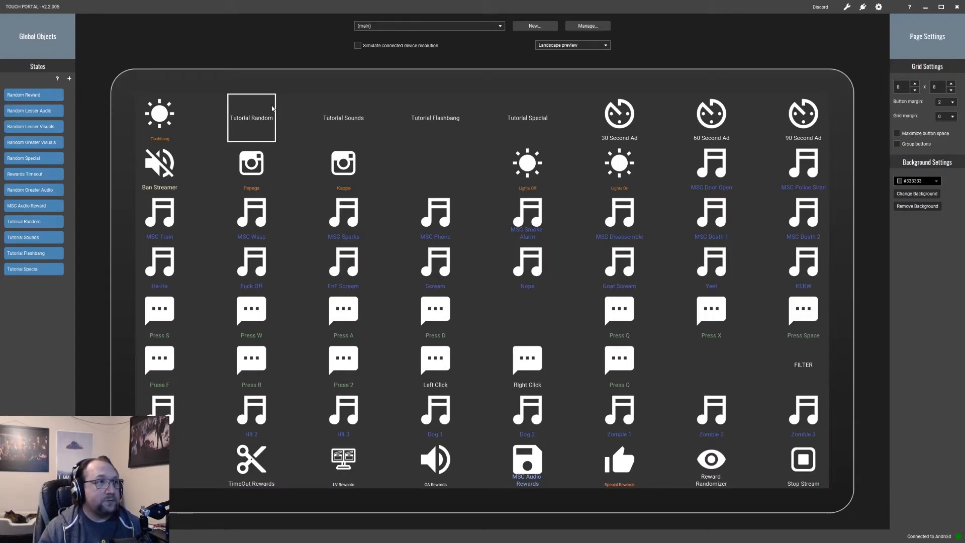
# - Check the events of the Tutorial Random button on the (main) page and save the button
pyautogui.click(263, 115)
pyautogui.click(434, 119)
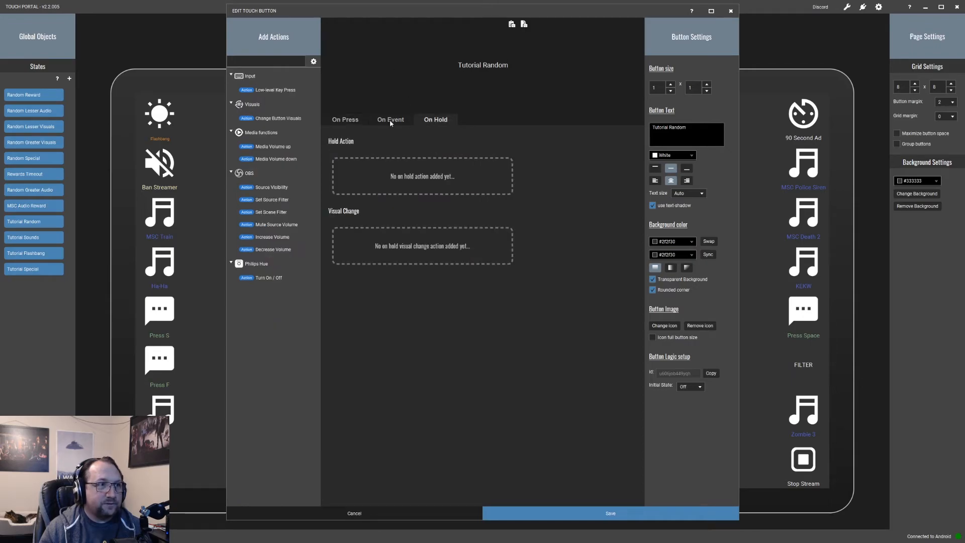
pyautogui.click(390, 120)
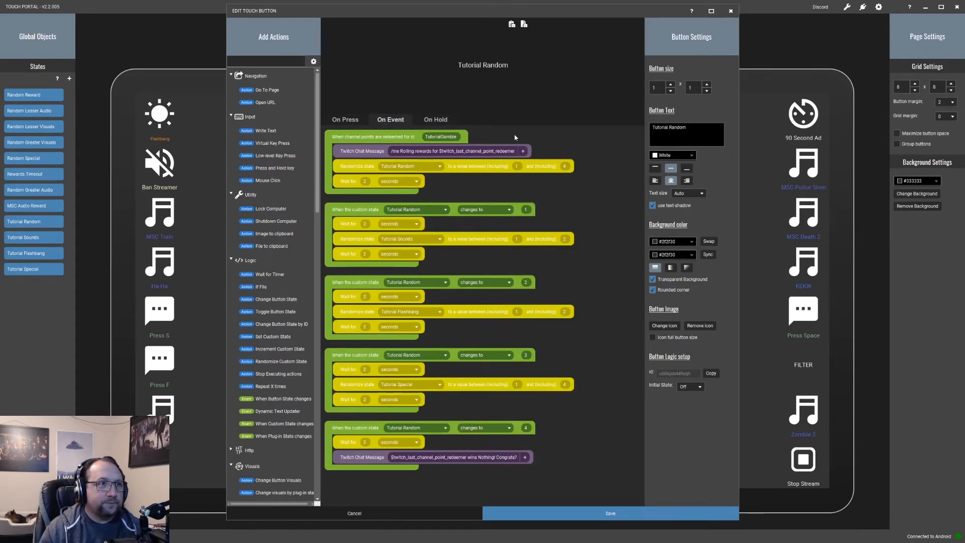
pyautogui.click(610, 513)
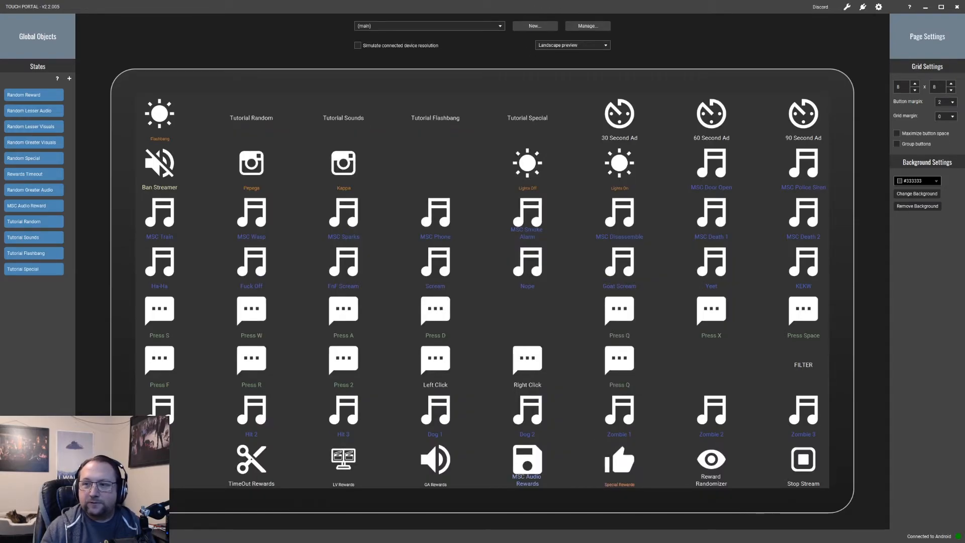
# - Switch to the Twitch Channel Points dashboard and create a custom reward named TutorialGamble with cost 50 and description TEST
pyautogui.moveTo(964, 40); pyautogui.dragTo(408, 59)
pyautogui.doubleClick(408, 59)
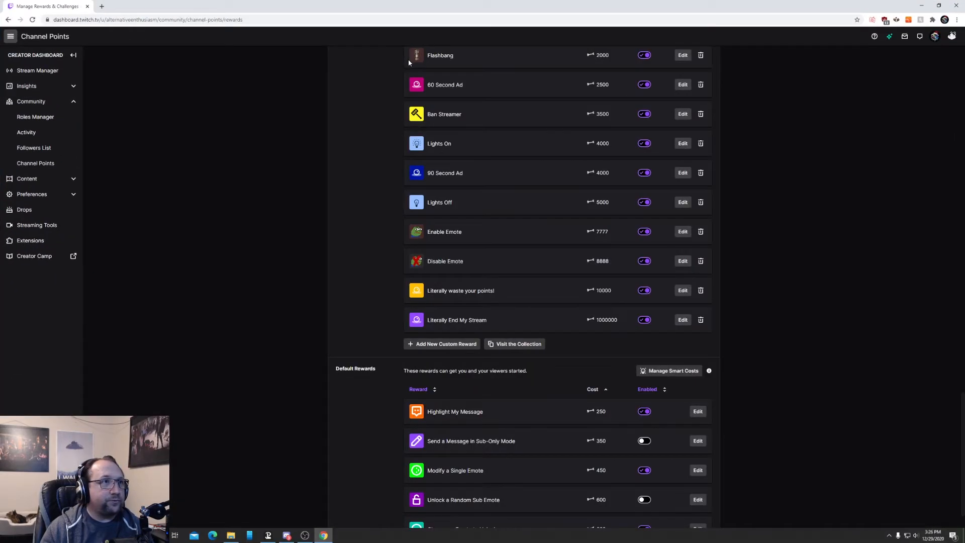
pyautogui.click(443, 346)
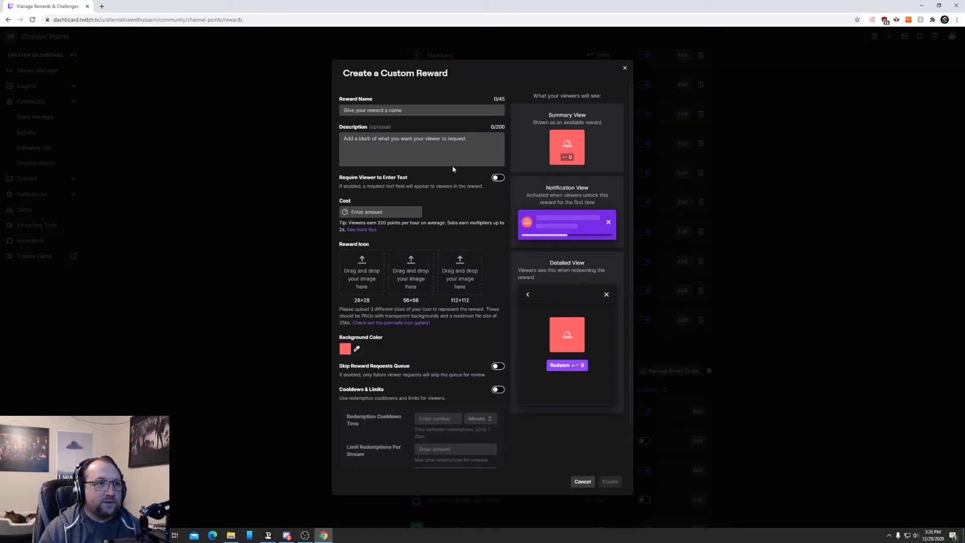
pyautogui.click(414, 110)
pyautogui.write('Tutor')
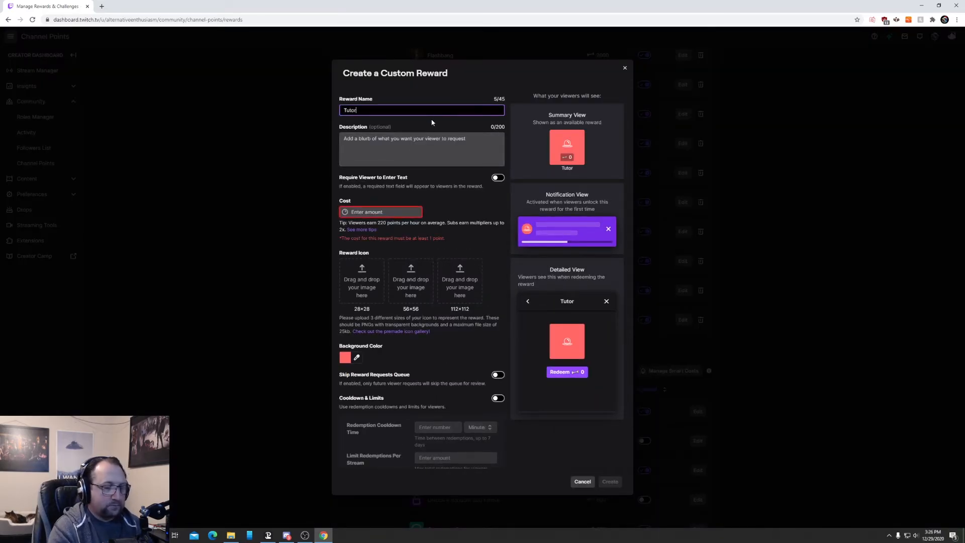
pyautogui.write('ialGamble')
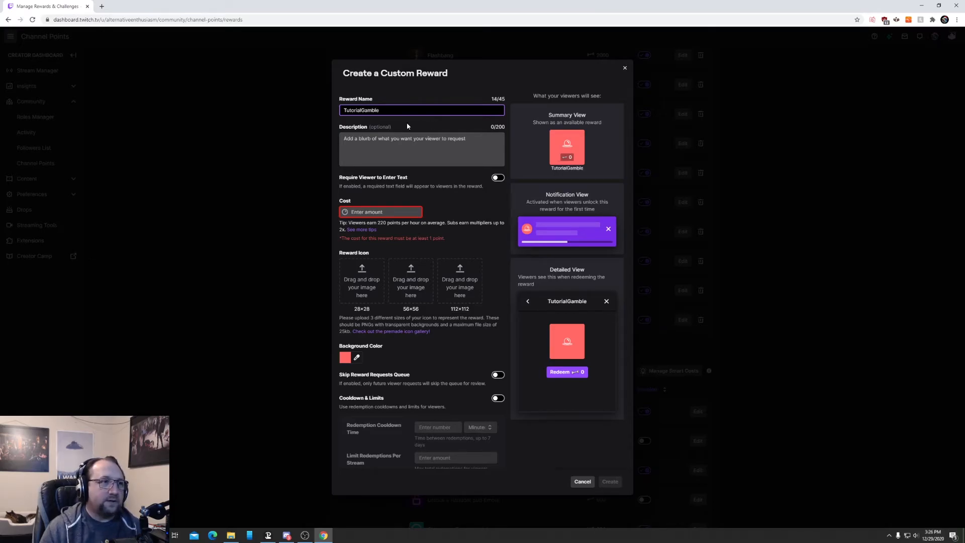
pyautogui.click(381, 212)
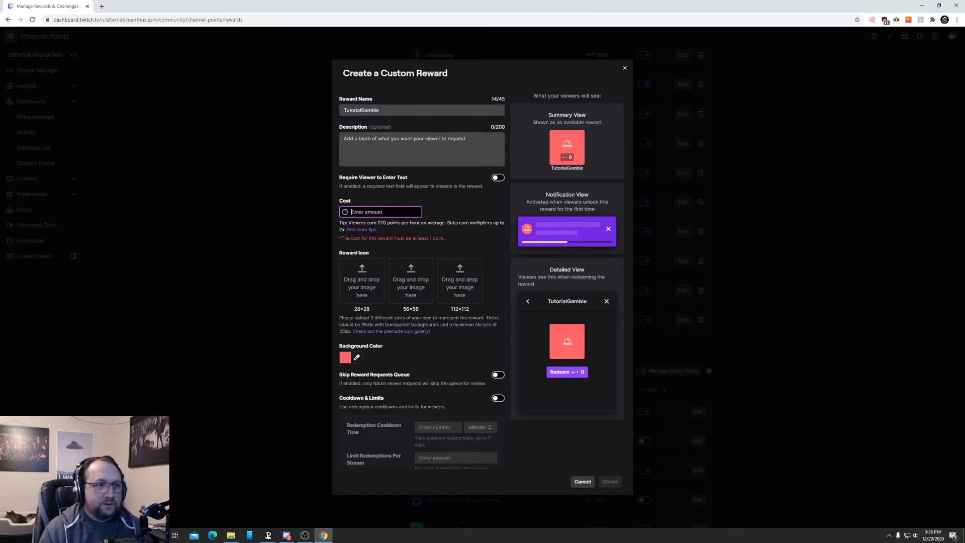
pyautogui.write('50')
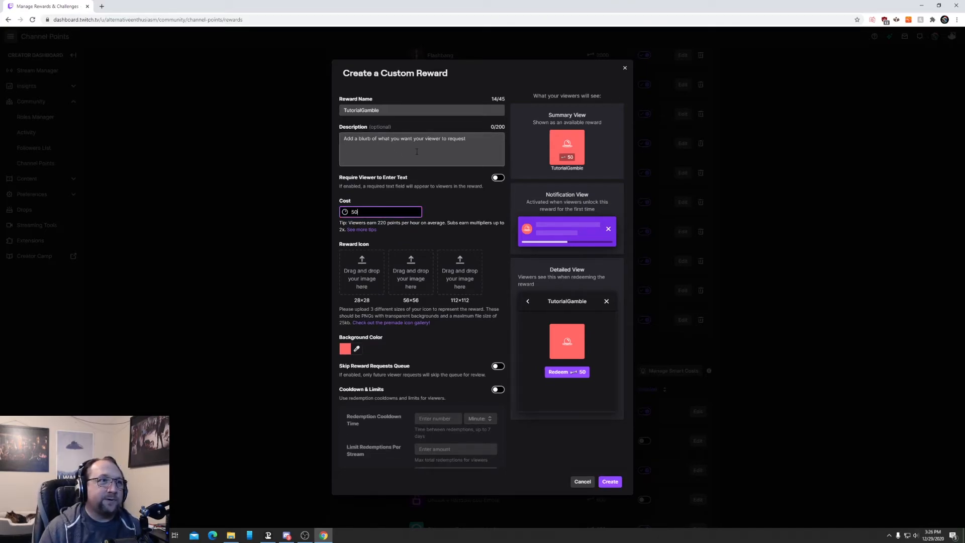
pyautogui.click(419, 141)
pyautogui.write('TEST')
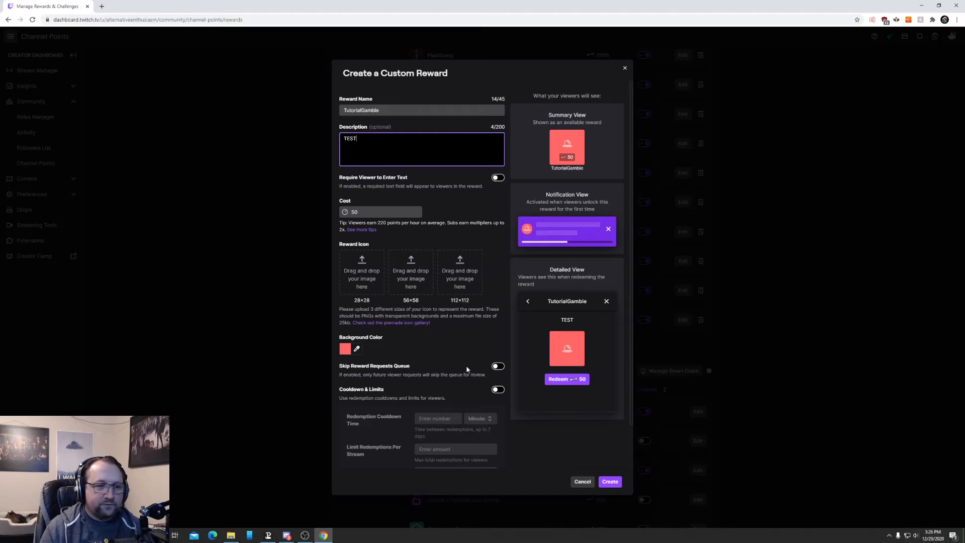
pyautogui.click(611, 482)
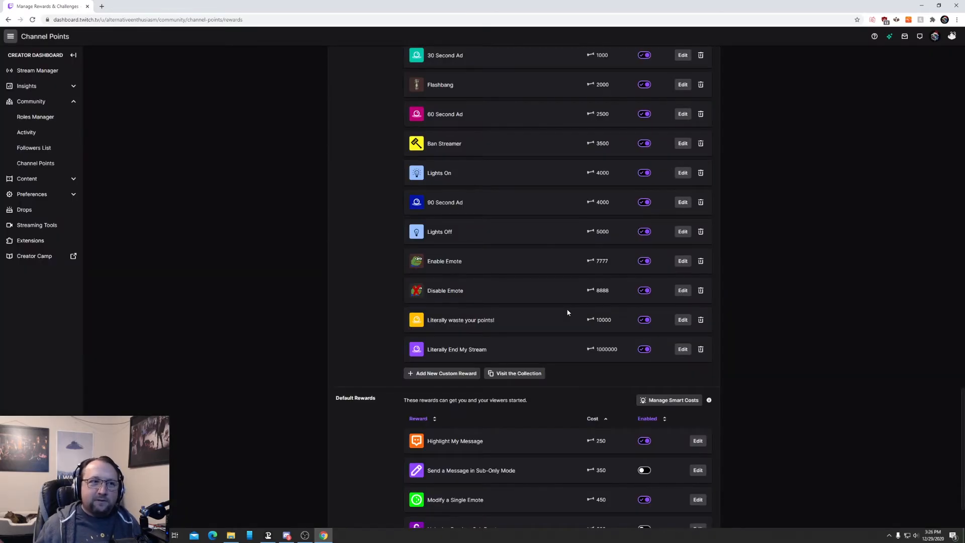
# - Go to the Stream Manager and redeem the TutorialGamble reward from the chat to test the randomizer
pyautogui.scroll(20, 794, 151)
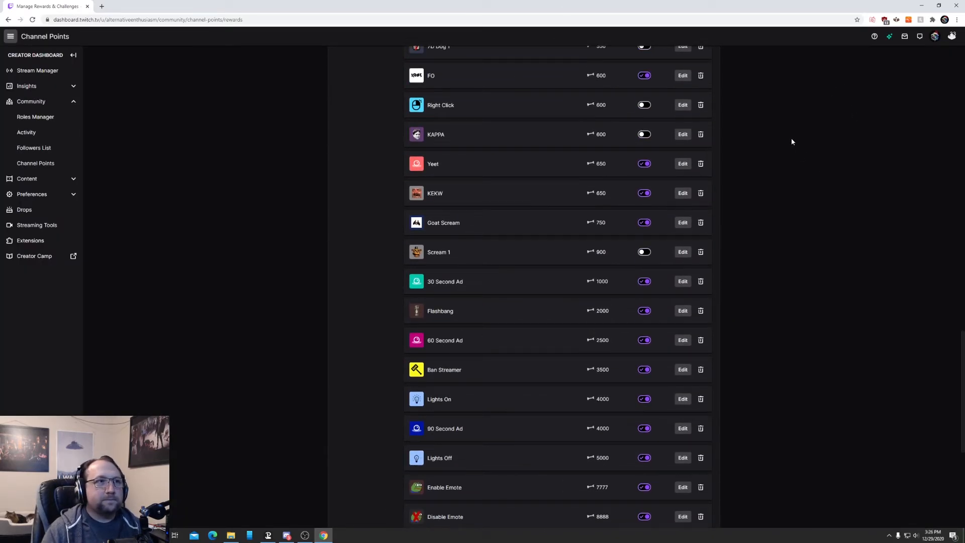
pyautogui.scroll(5, 789, 148)
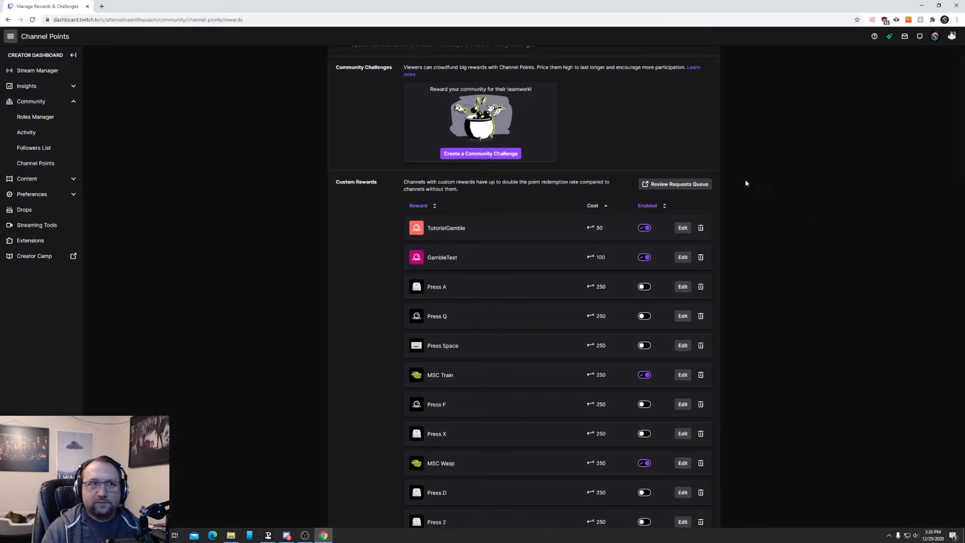
pyautogui.click(38, 70)
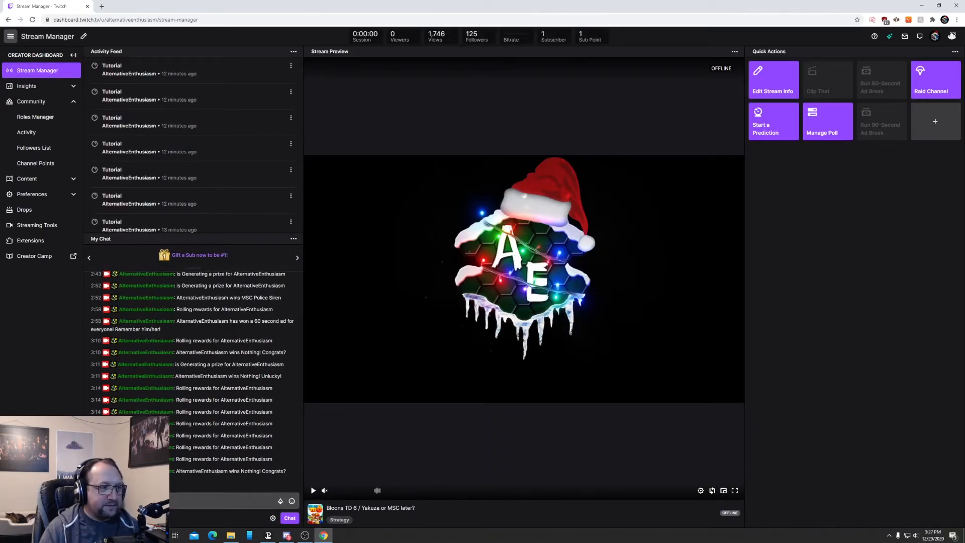
pyautogui.click(101, 517)
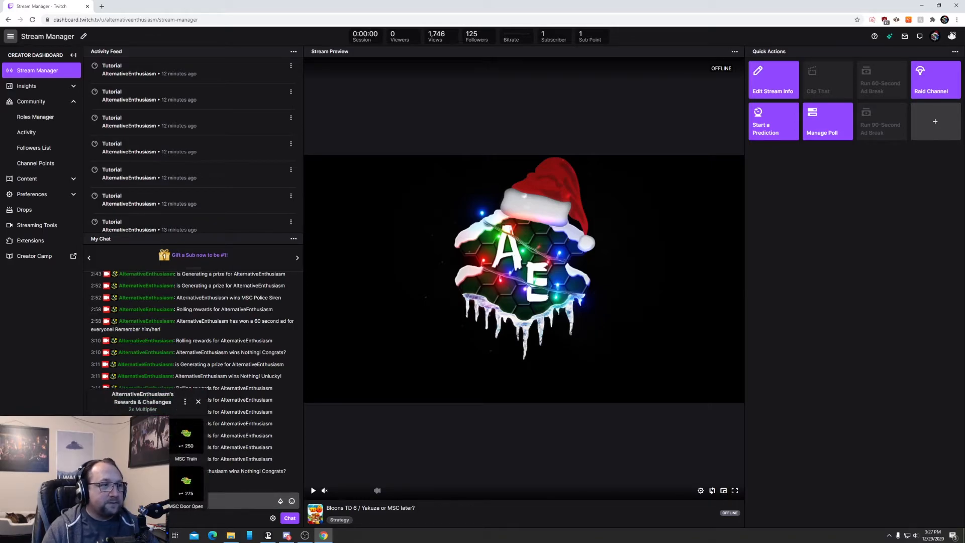
pyautogui.click(108, 437)
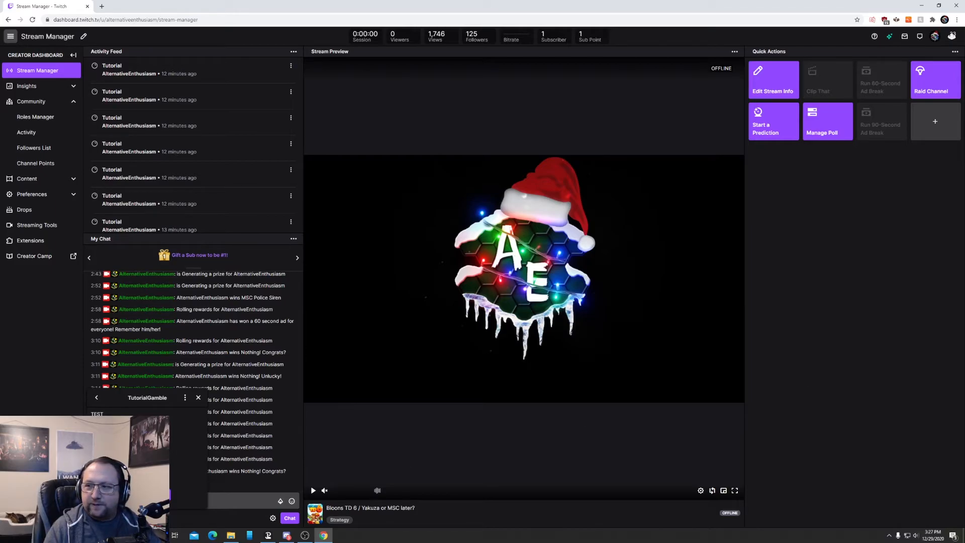
pyautogui.hotkey('alt', 'Tab')
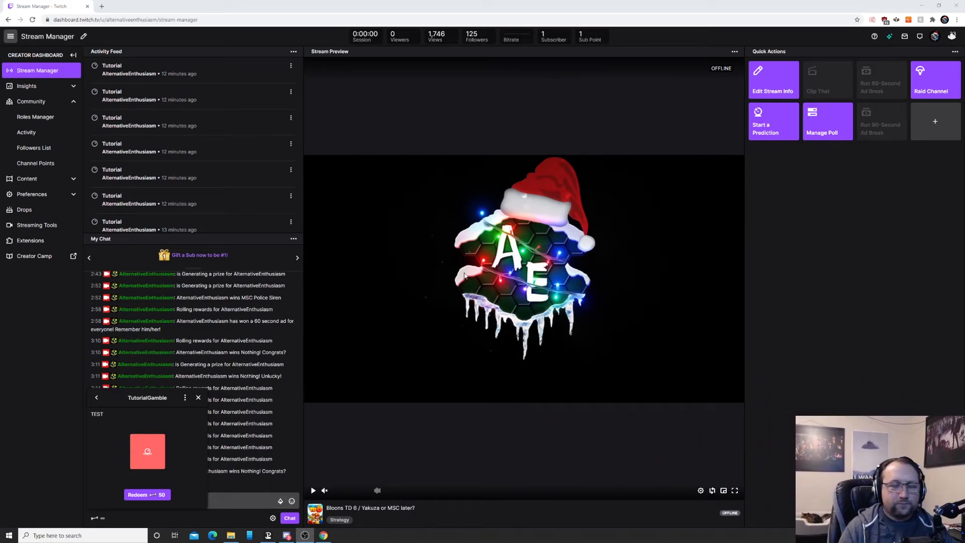
pyautogui.click(236, 495)
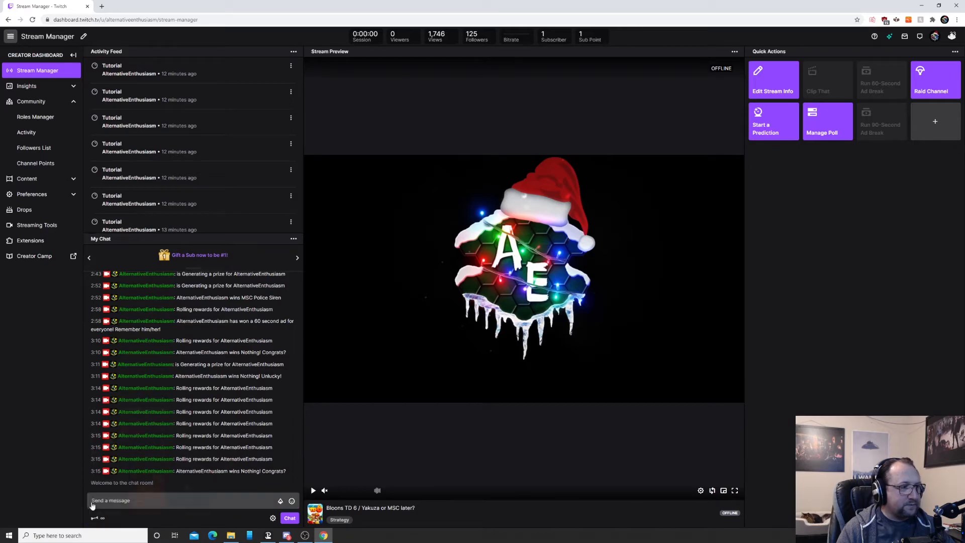
pyautogui.click(95, 518)
pyautogui.click(114, 441)
pyautogui.click(145, 495)
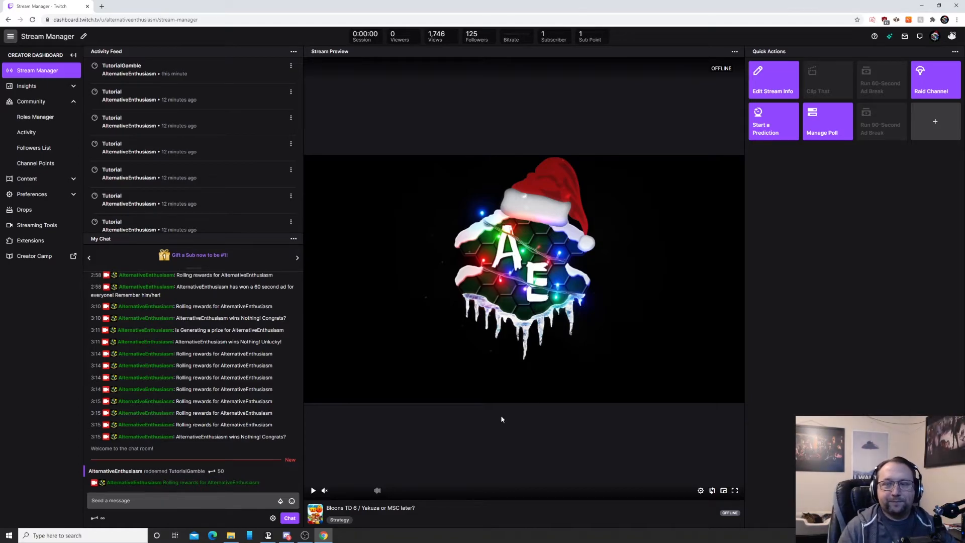
# - Redeem the TutorialGamble reward two more times from the chat
pyautogui.click(94, 517)
pyautogui.click(107, 442)
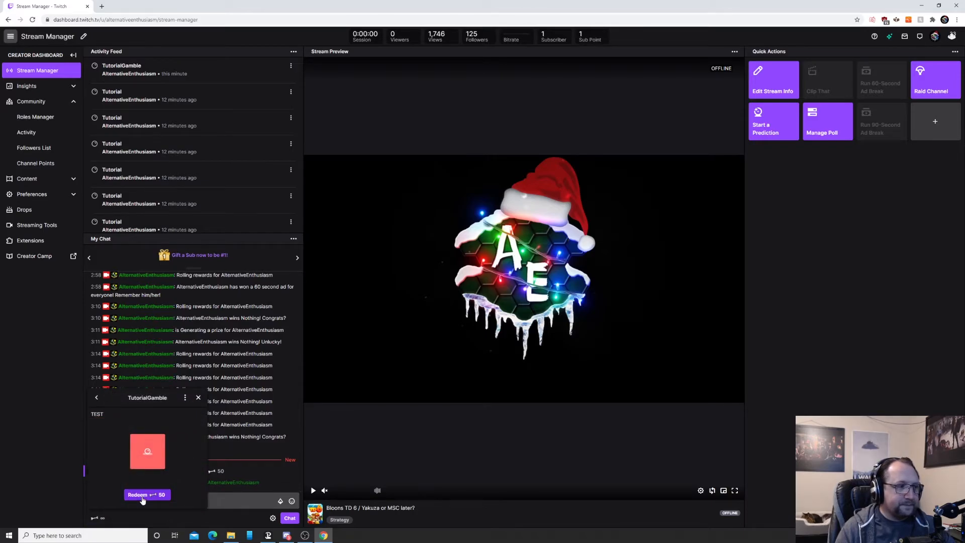
pyautogui.click(143, 495)
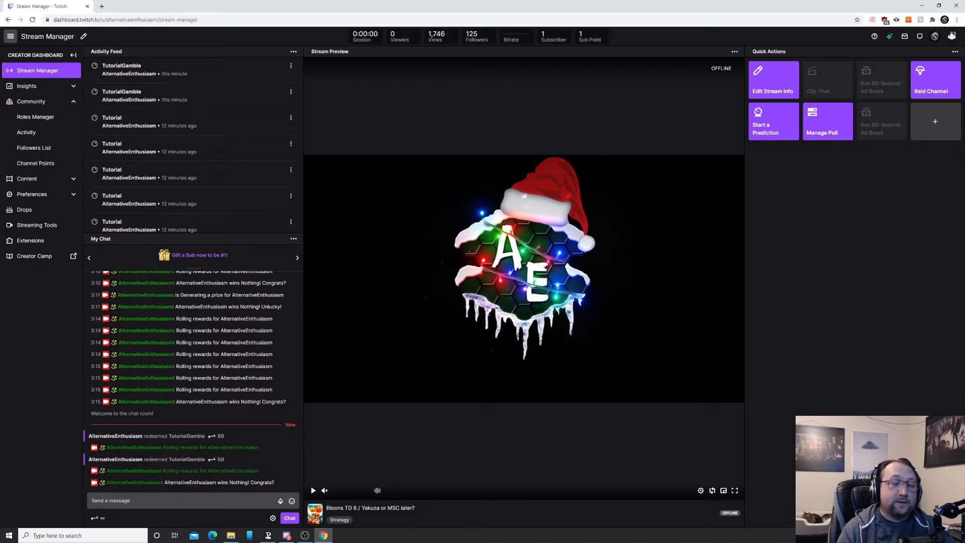
pyautogui.click(96, 518)
pyautogui.click(108, 442)
pyautogui.click(146, 495)
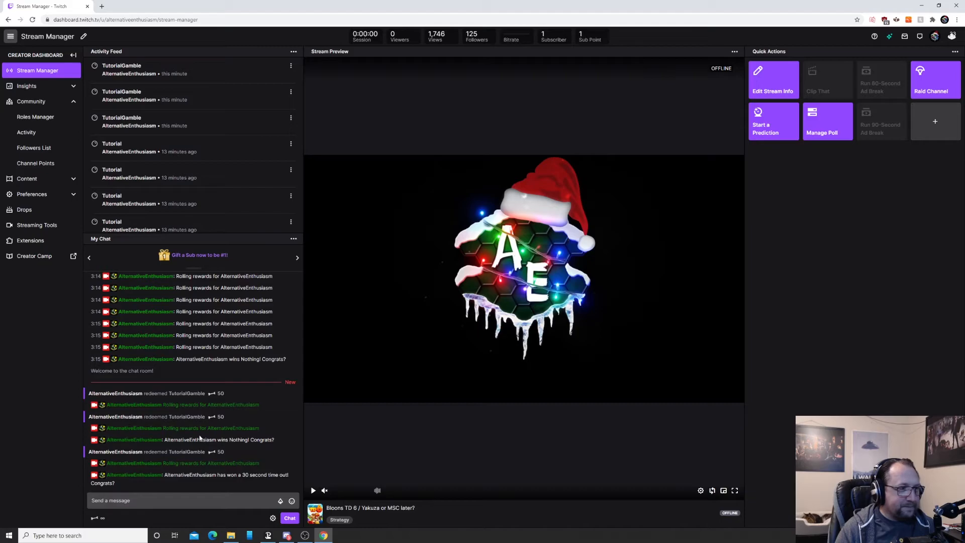
# - Switch to Touch Portal and add a Twitch chat message with the last channel points redeemer variable atop Tutorial Flashbang's changes-to-1 event
pyautogui.click(268, 536)
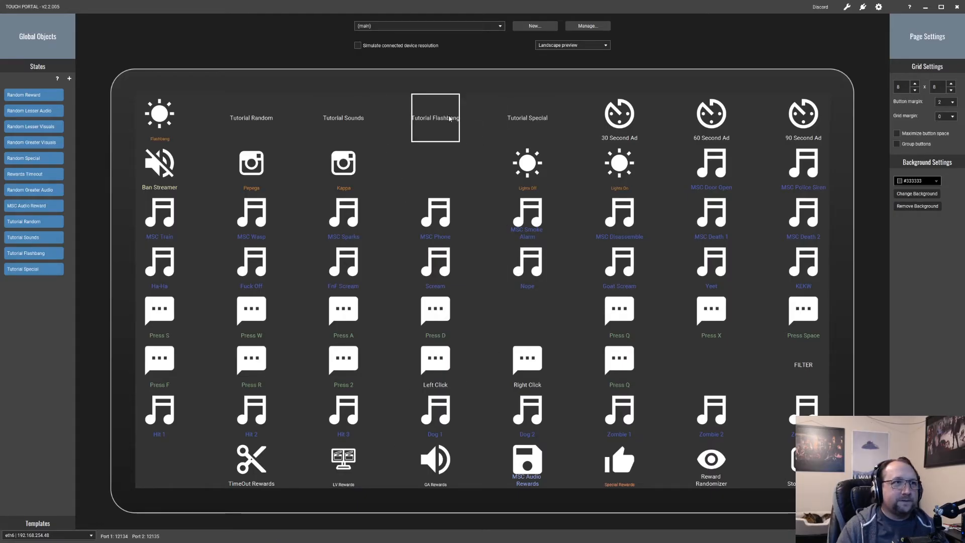
pyautogui.click(435, 117)
pyautogui.click(400, 120)
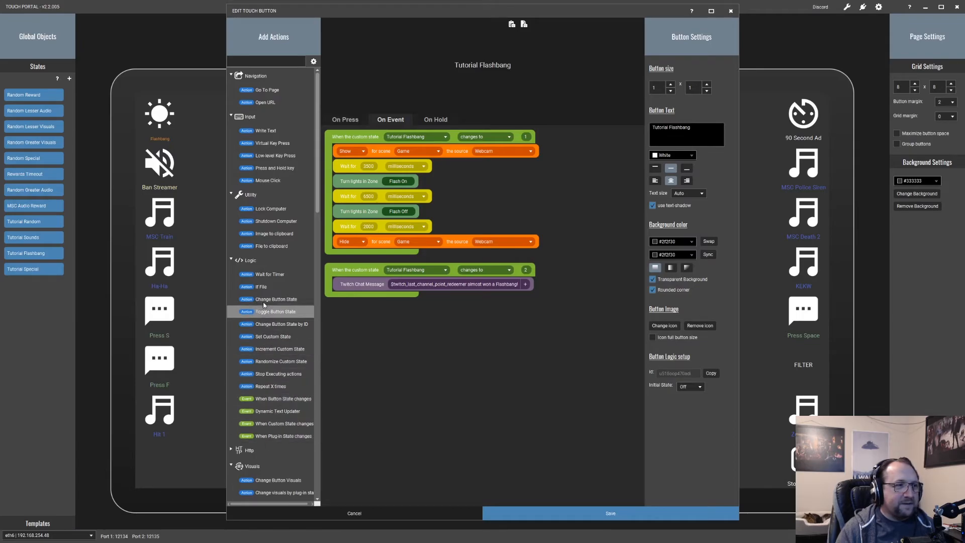
pyautogui.moveTo(318, 193); pyautogui.dragTo(323, 431)
pyautogui.moveTo(261, 375); pyautogui.dragTo(373, 153)
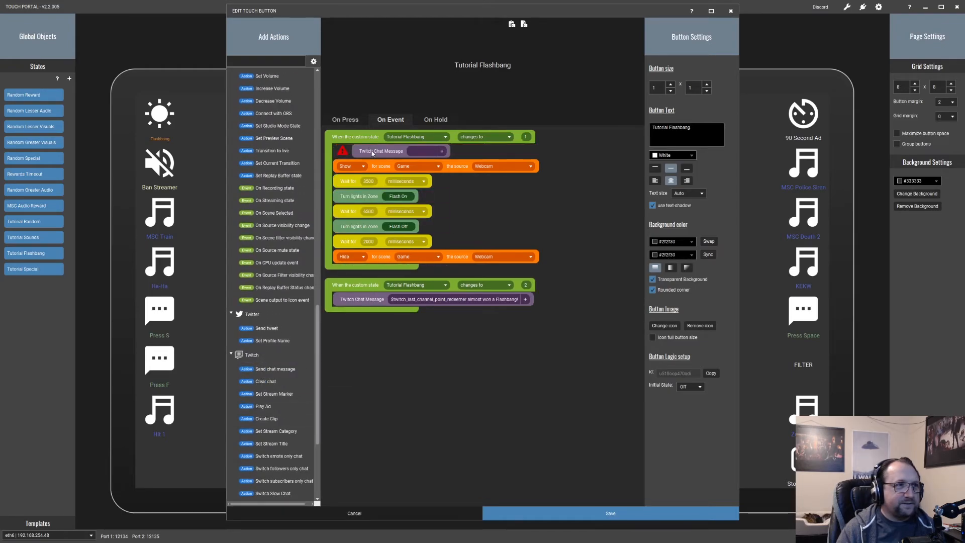
pyautogui.click(442, 151)
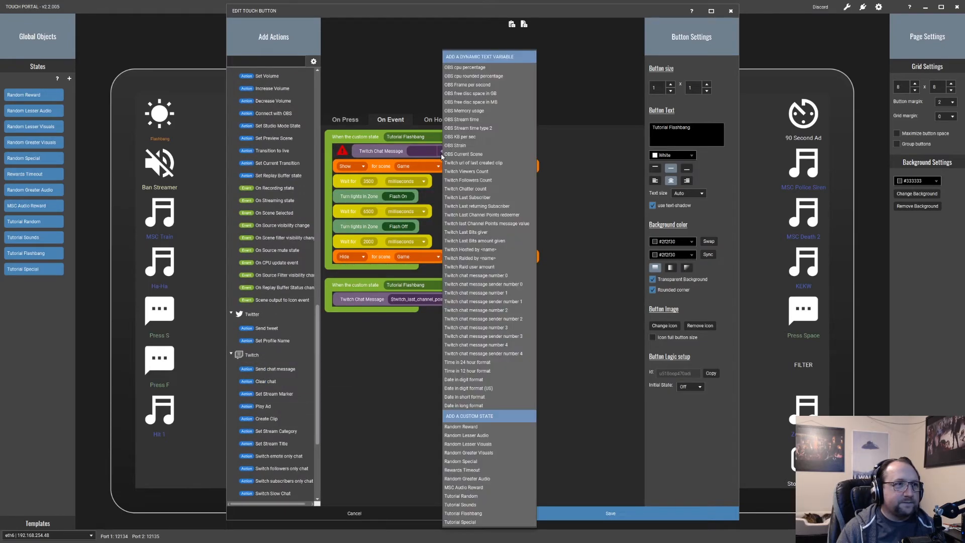
pyautogui.click(498, 216)
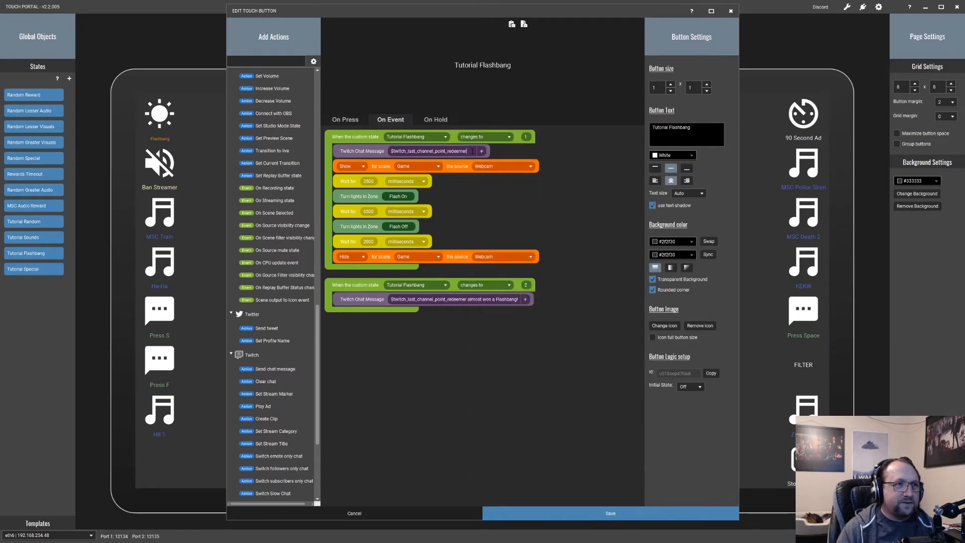
# - Complete the chat message with "wins a Stealth Flashbang! Jerk!" after the redeemer variable and save the Tutorial Flashbang button
pyautogui.write('wins')
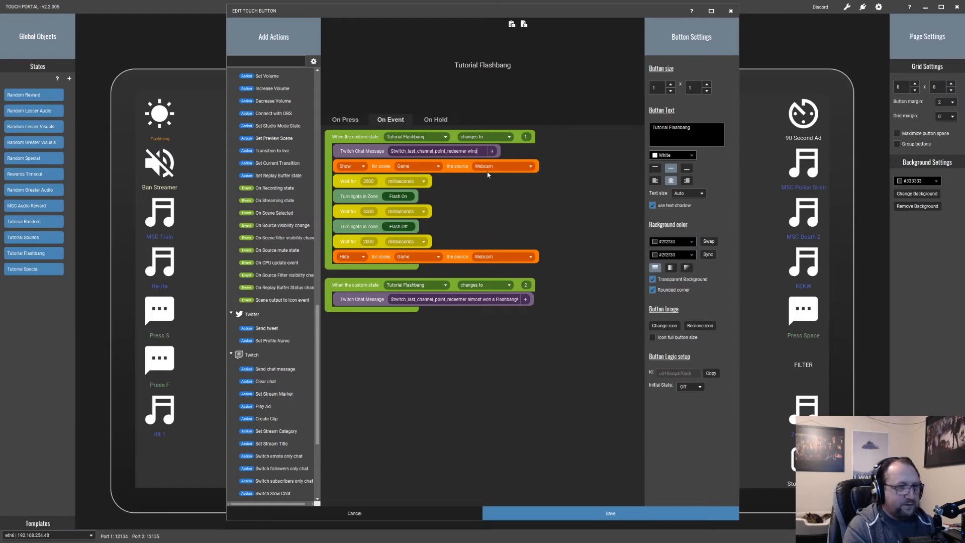
pyautogui.write(' a Sealth')
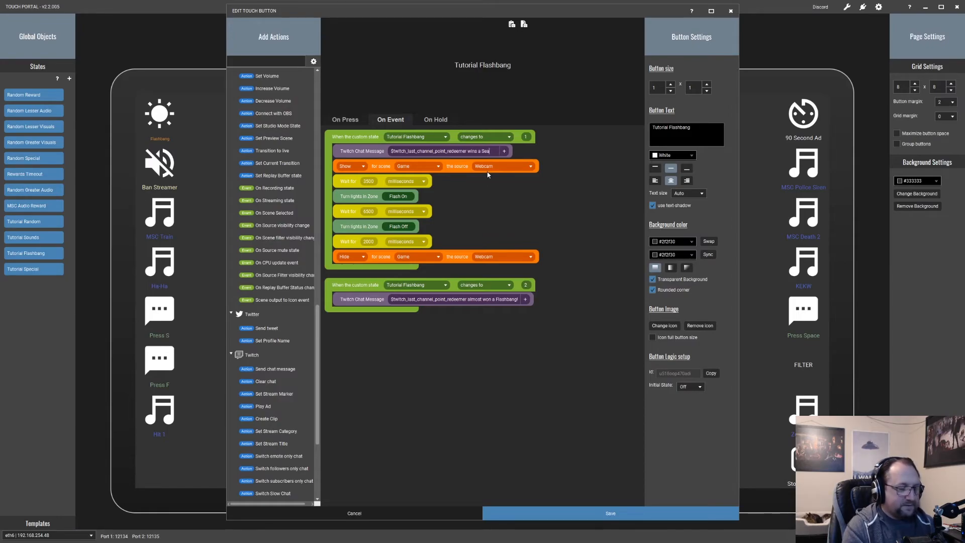
pyautogui.press('BackSpace')
pyautogui.press('BackSpace')
pyautogui.press('BackSpace')
pyautogui.press('BackSpace')
pyautogui.press('BackSpace')
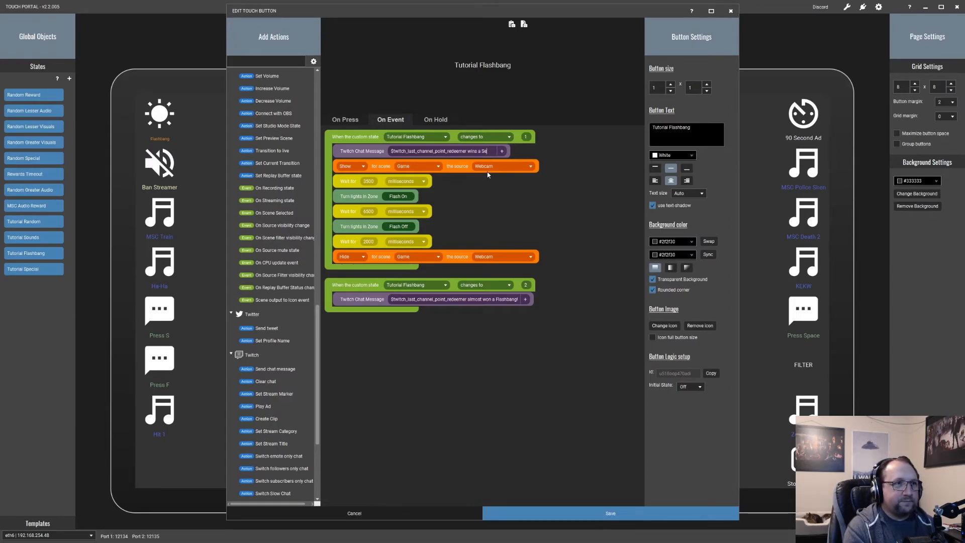
pyautogui.write('tealth')
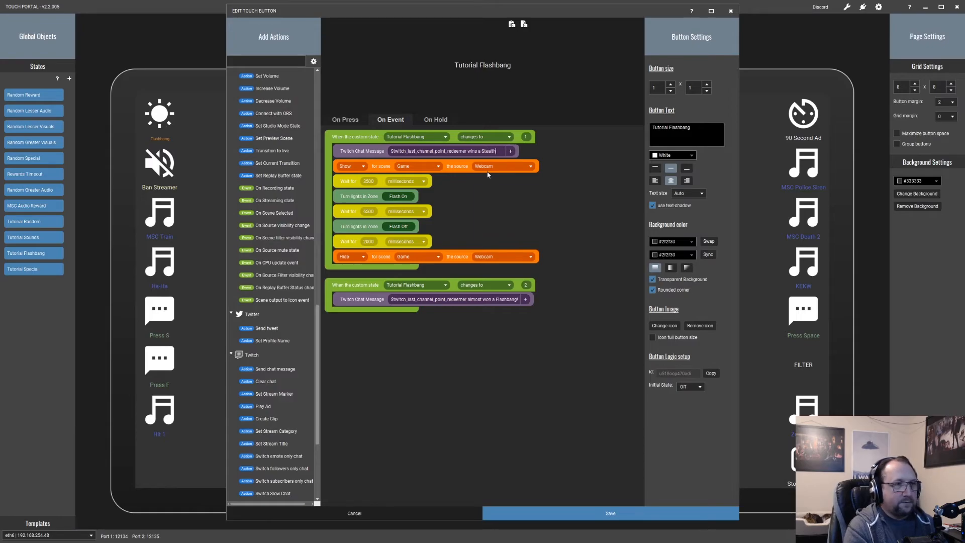
pyautogui.write(' Flashbang!')
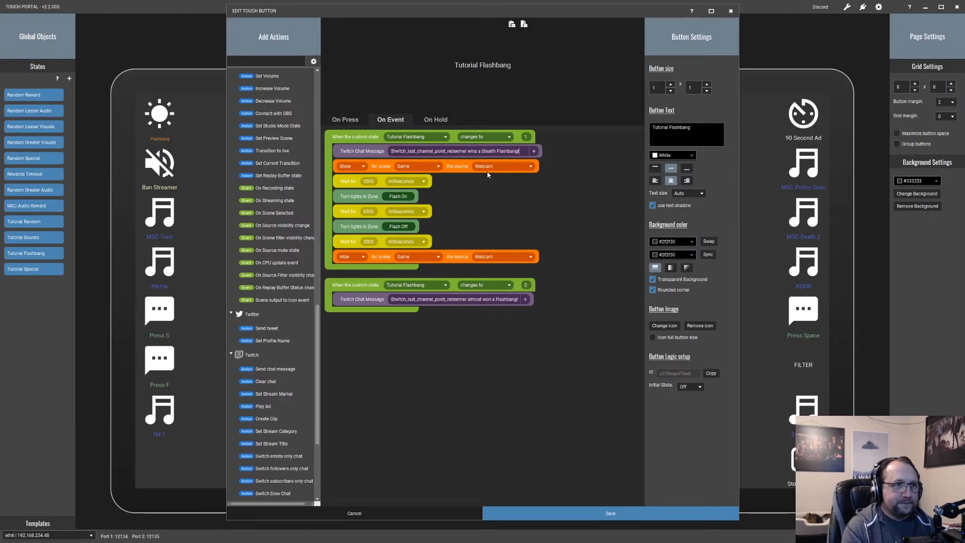
pyautogui.write(' Jerk!')
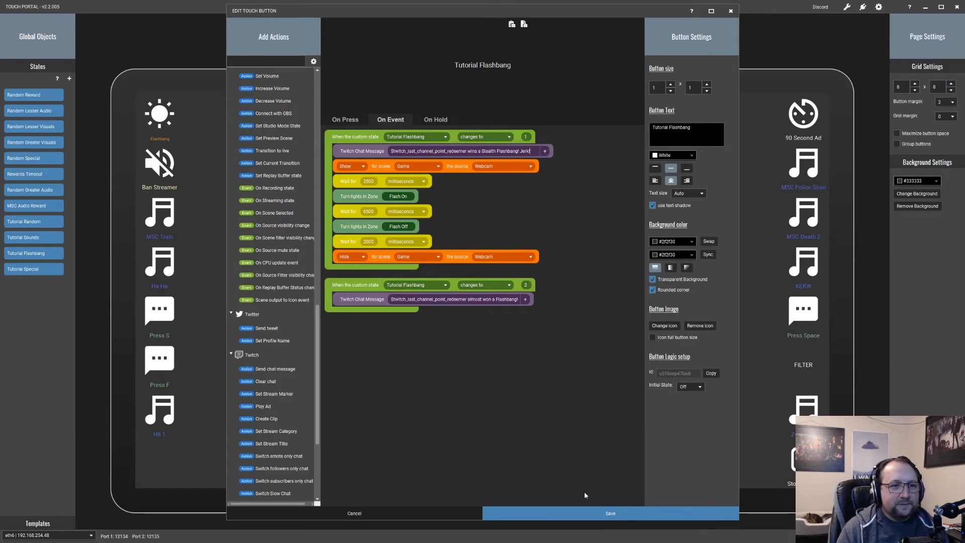
pyautogui.click(584, 513)
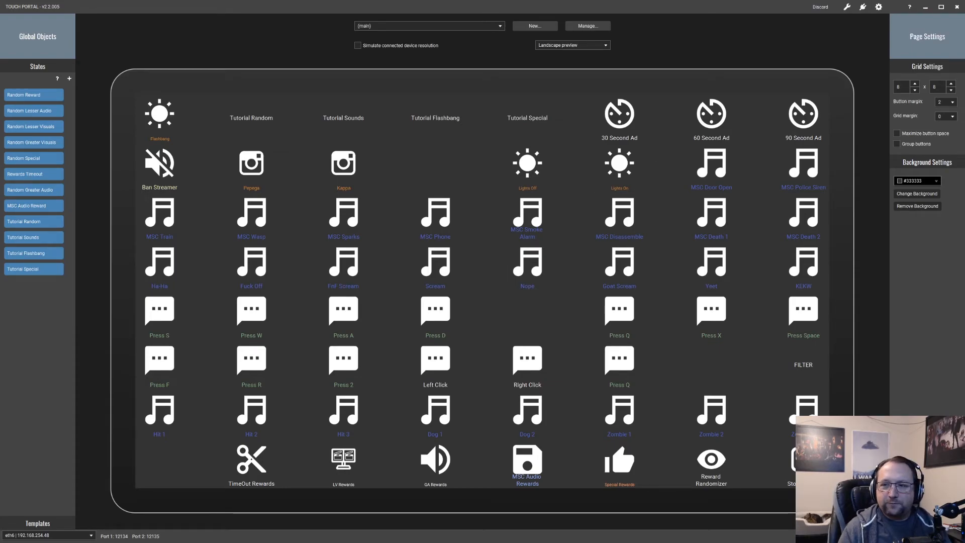
# - Return to the Twitch Stream Manager and redeem the TutorialGamble reward from the chat
pyautogui.click(926, 7)
pyautogui.click(99, 518)
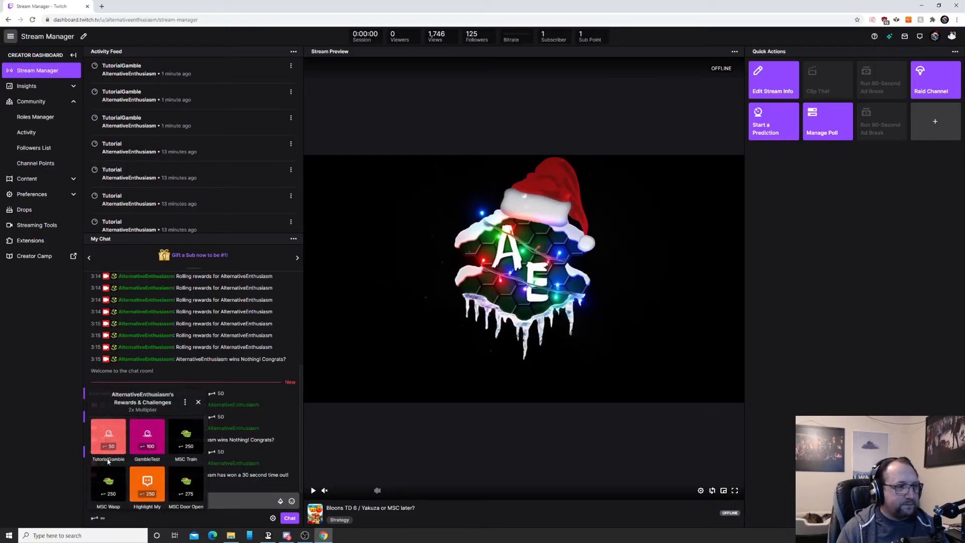
pyautogui.click(108, 436)
pyautogui.click(147, 494)
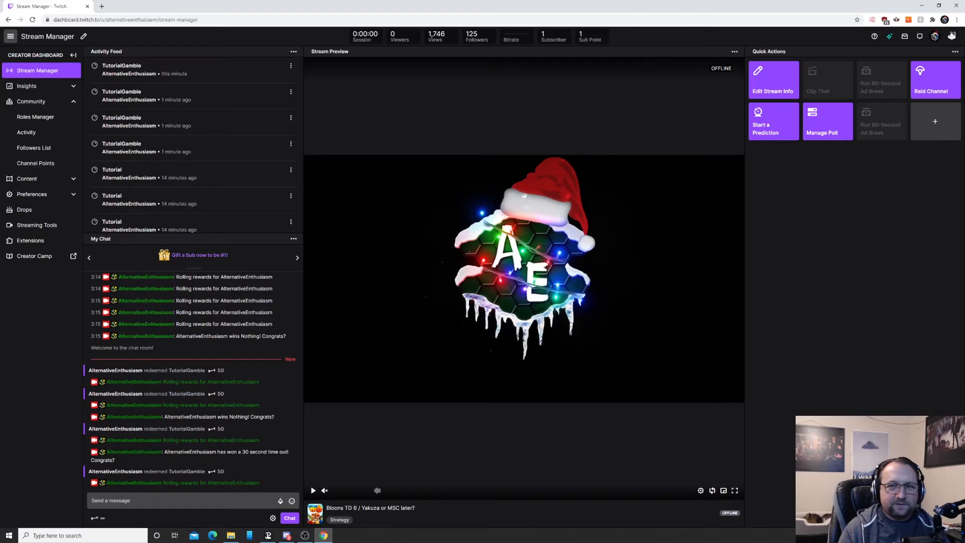
# - Check the event actions of the Tutorial Flashbang button in Touch Portal, save it and return to the Twitch Stream Manager
pyautogui.hotkey('alt', 'Tab')
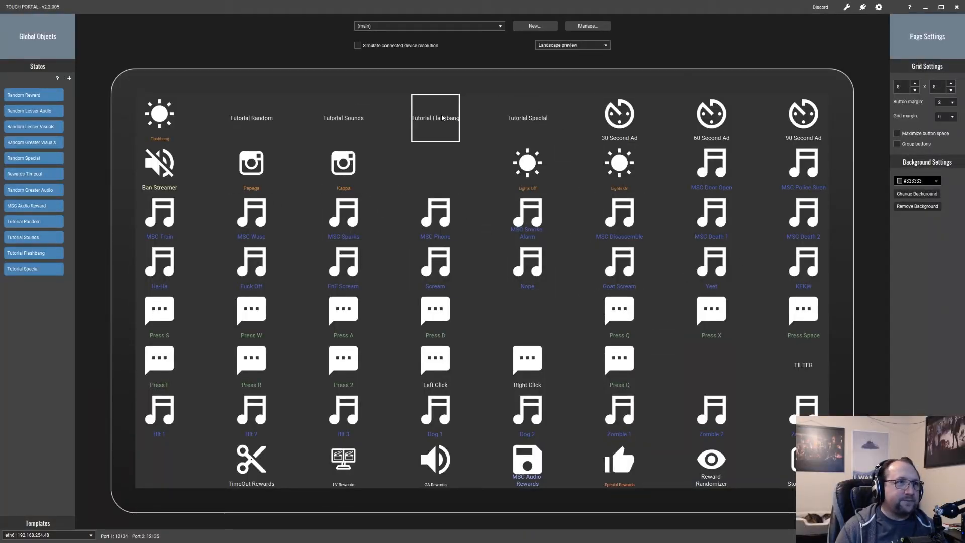
pyautogui.click(442, 115)
pyautogui.click(391, 120)
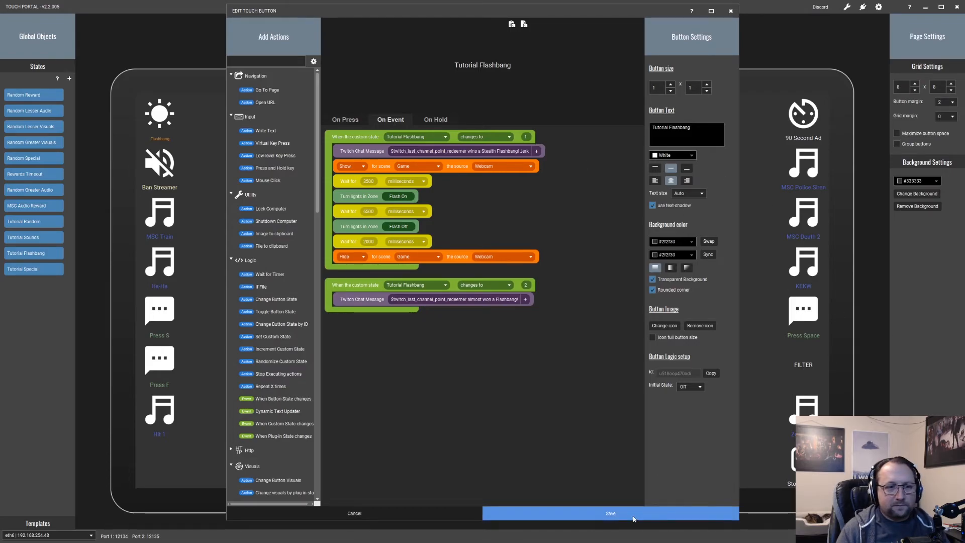
pyautogui.click(649, 512)
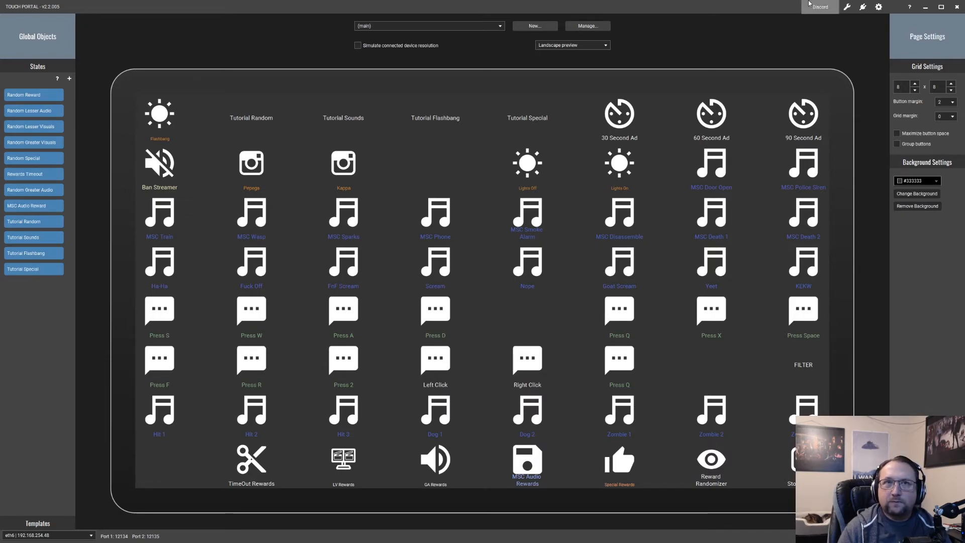
pyautogui.click(926, 7)
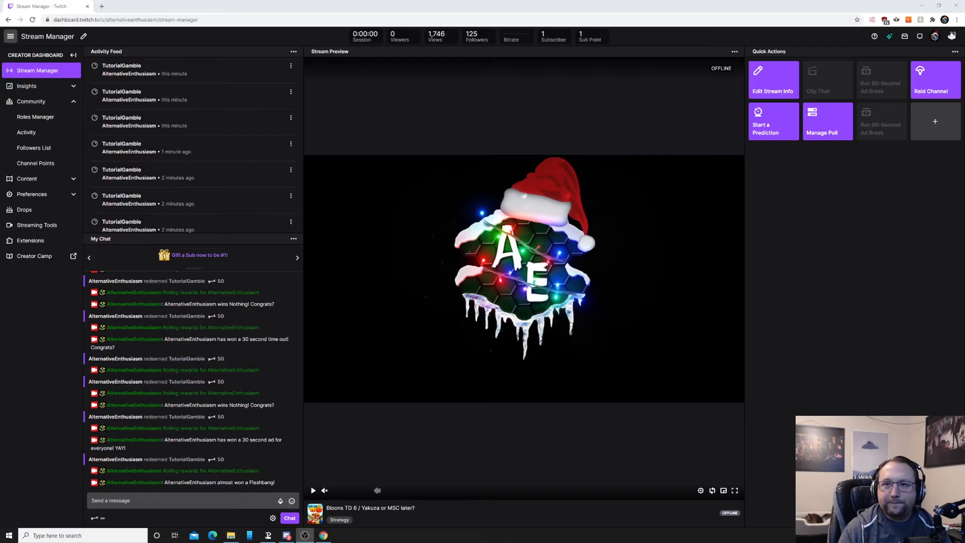
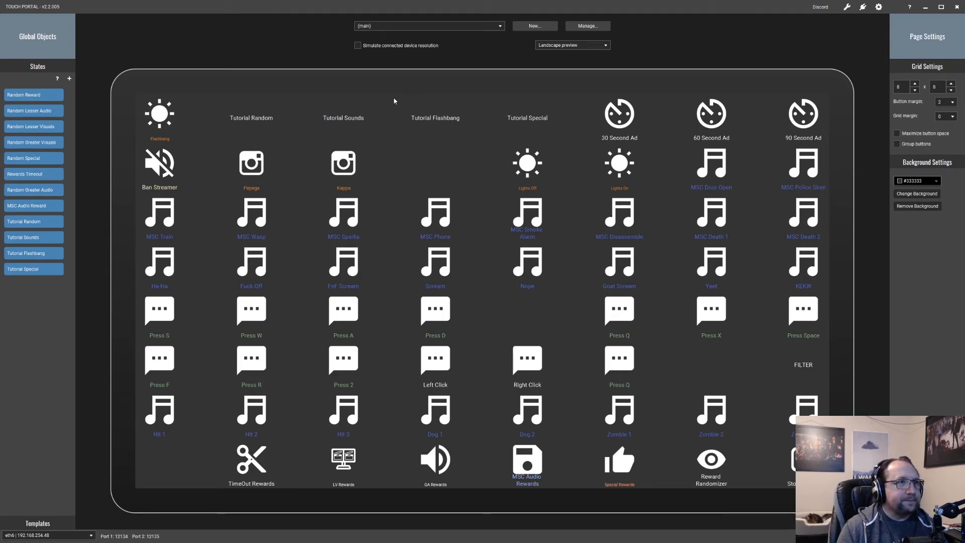
# - Check the audio actions in the Tutorial Sounds button's events in Touch Portal and save the button
pyautogui.click(338, 115)
pyautogui.click(394, 121)
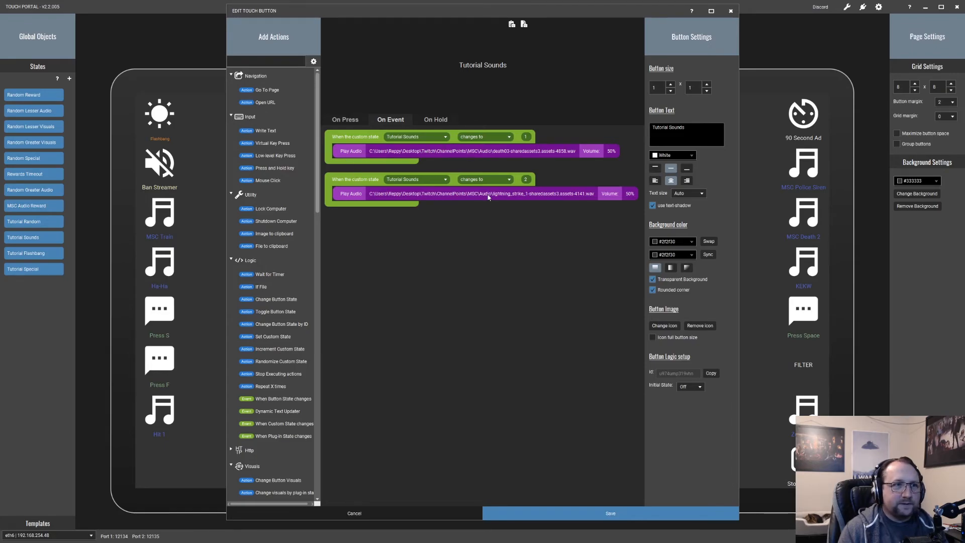
pyautogui.click(598, 512)
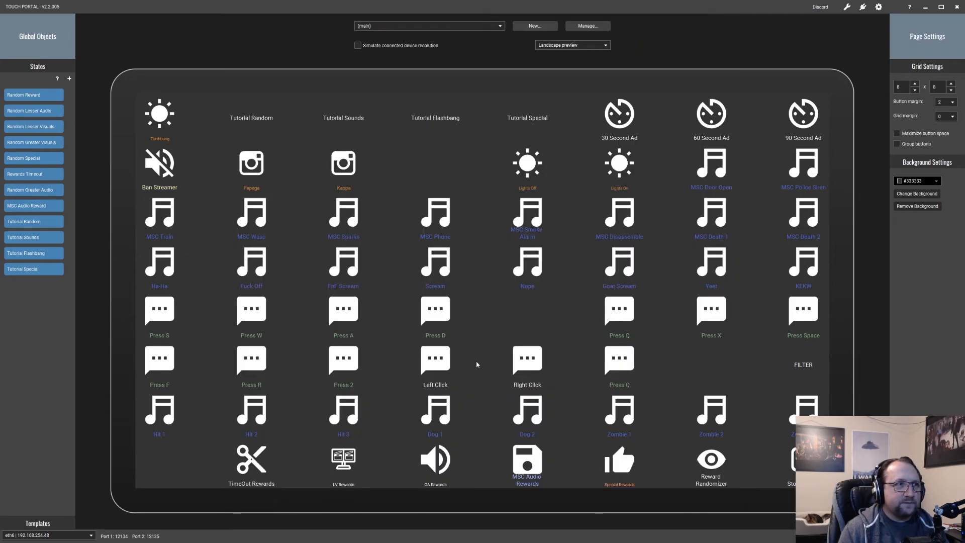
# - Delete the first 2-second wait from the Tutorial Random button's events for values 1, 2 and 3, and save the button
pyautogui.click(253, 123)
pyautogui.click(435, 119)
pyautogui.click(390, 119)
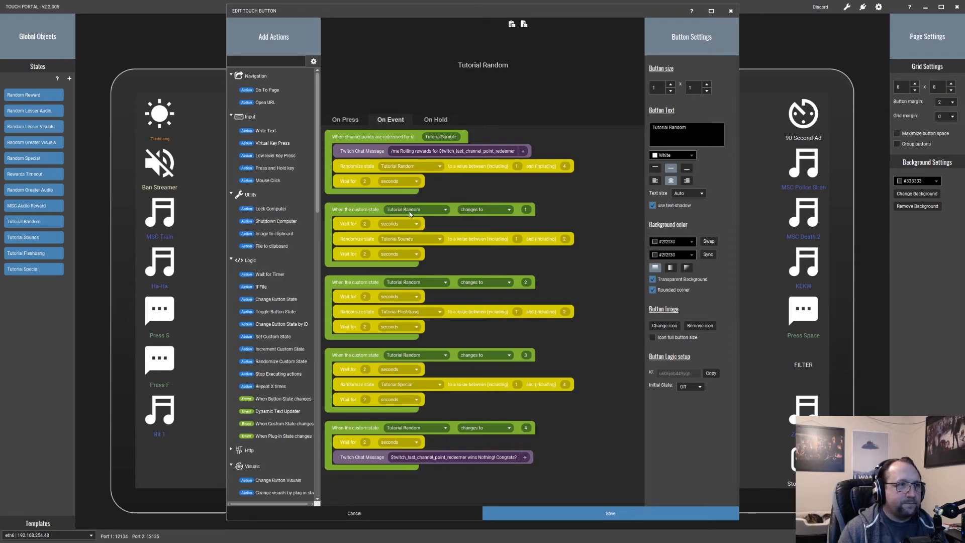
pyautogui.click(345, 227)
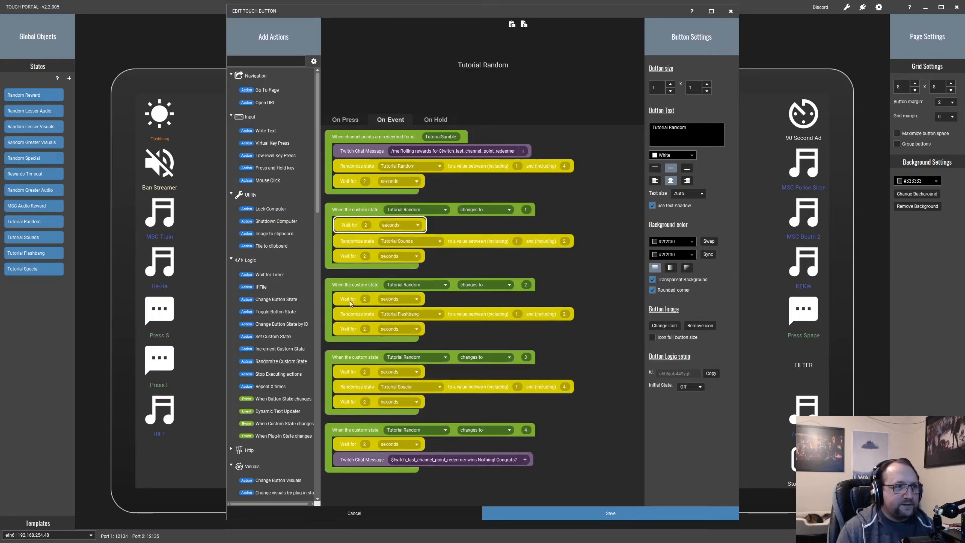
pyautogui.click(351, 303)
pyautogui.click(356, 377)
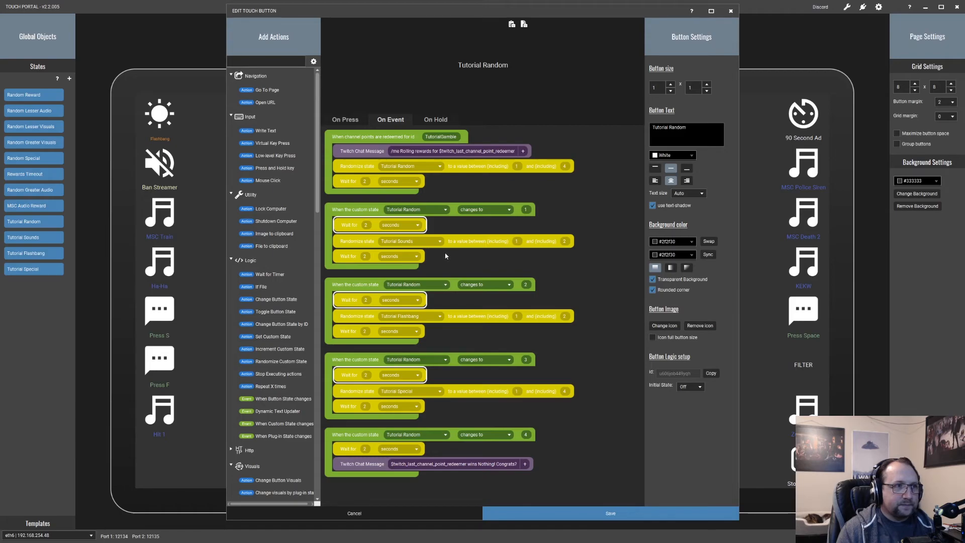
pyautogui.press('Delete')
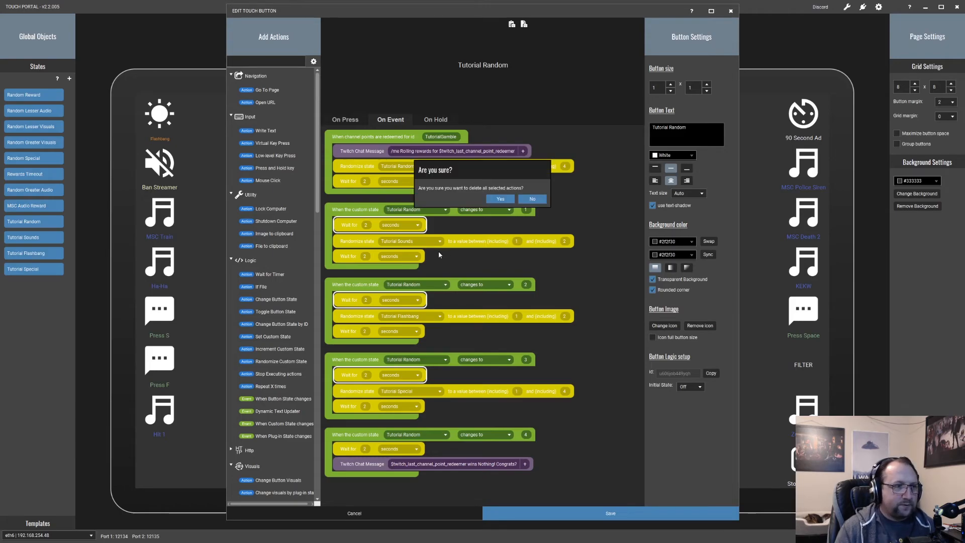
pyautogui.click(501, 199)
pyautogui.click(575, 513)
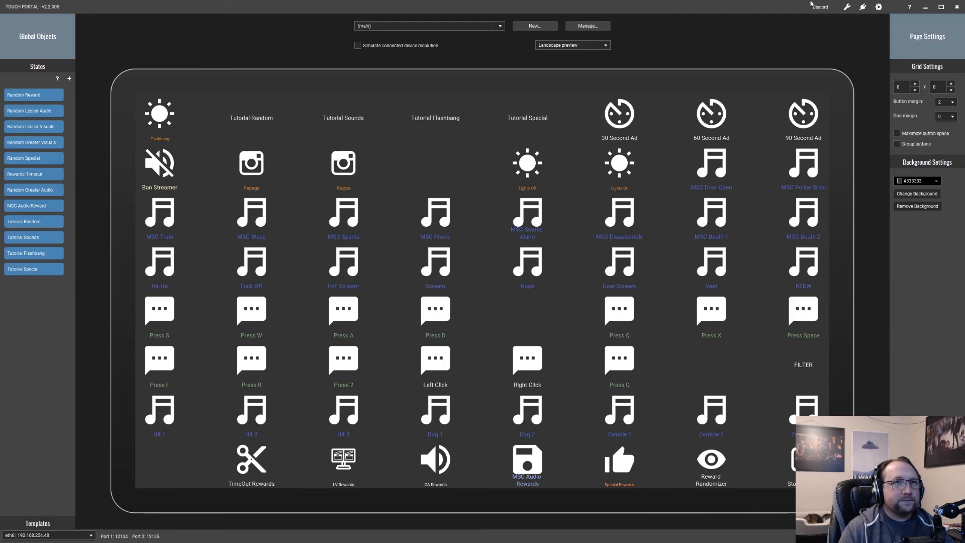
# - Go back to the Twitch Stream Manager, redeem TutorialGamble from the chat again and reopen the rewards list
pyautogui.click(925, 7)
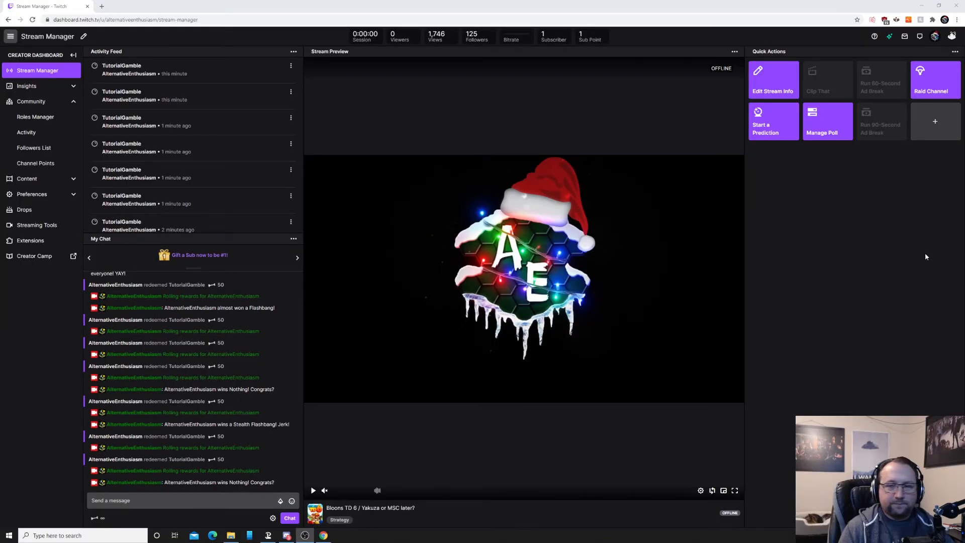
pyautogui.click(95, 518)
pyautogui.click(106, 424)
pyautogui.click(147, 497)
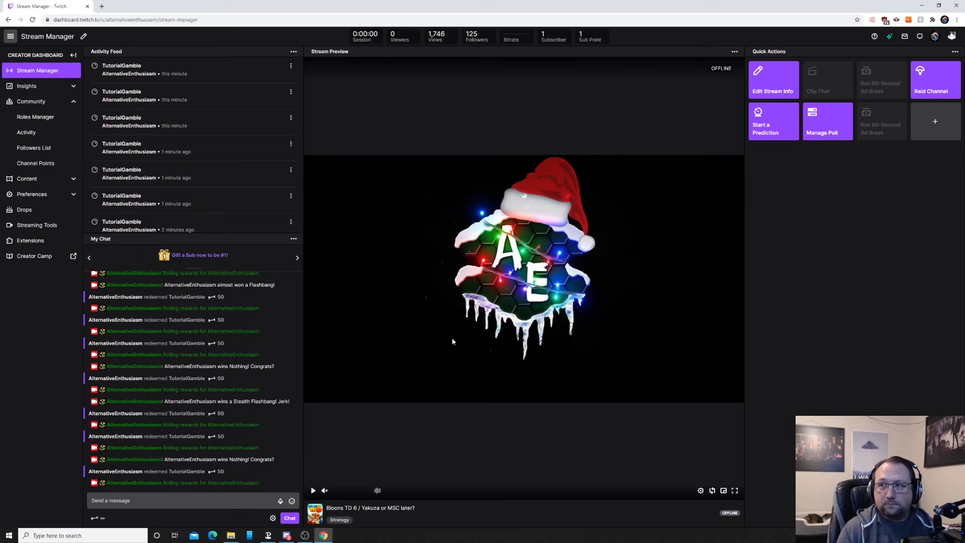
pyautogui.click(96, 518)
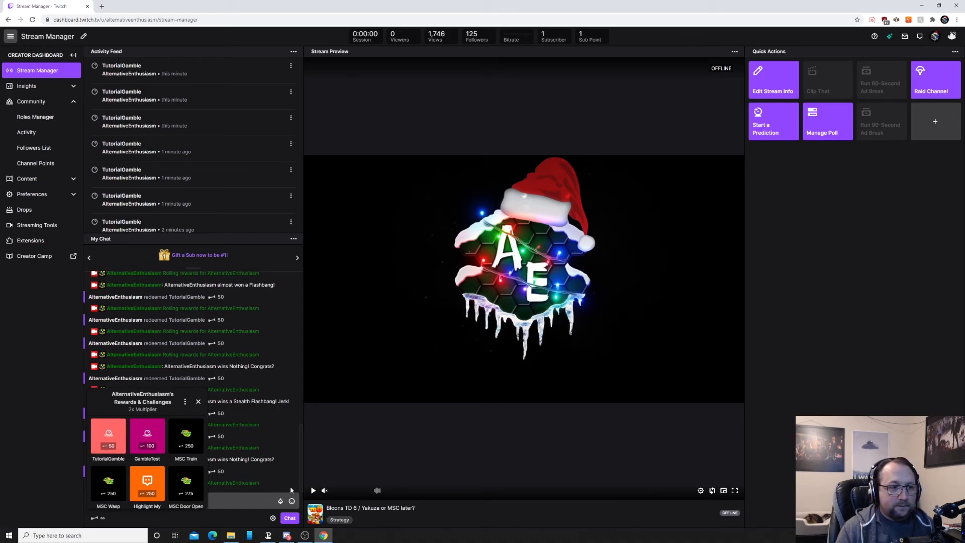
# - In Touch Portal's Tutorial Sounds button, add a Twitch chat message action above the Play Audio action in both events
pyautogui.click(269, 536)
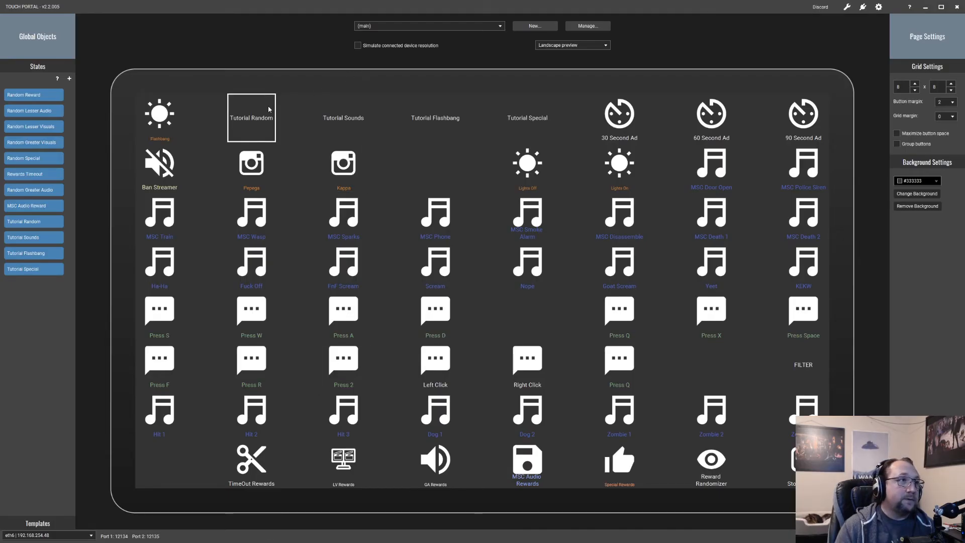
pyautogui.click(344, 115)
pyautogui.click(391, 120)
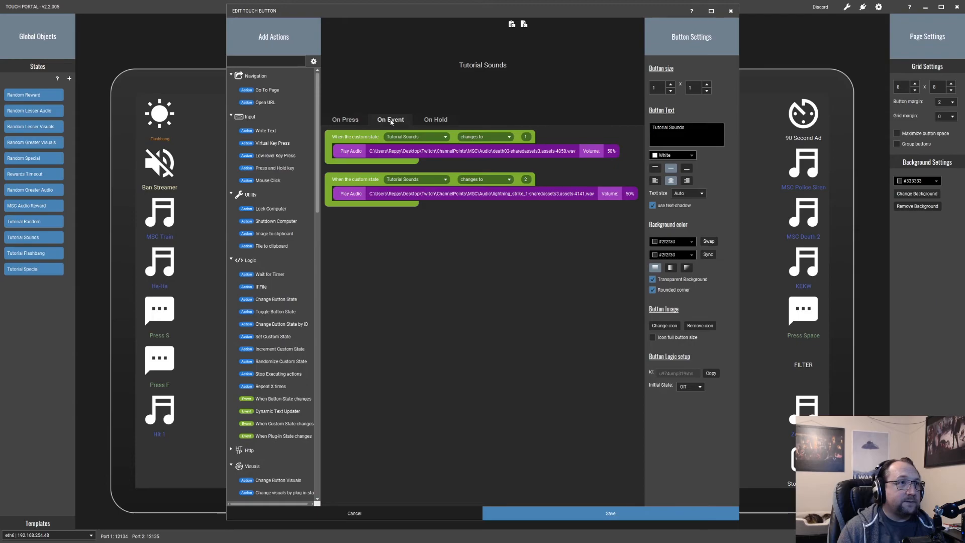
pyautogui.scroll(-9, 284, 378)
pyautogui.scroll(-8, 284, 378)
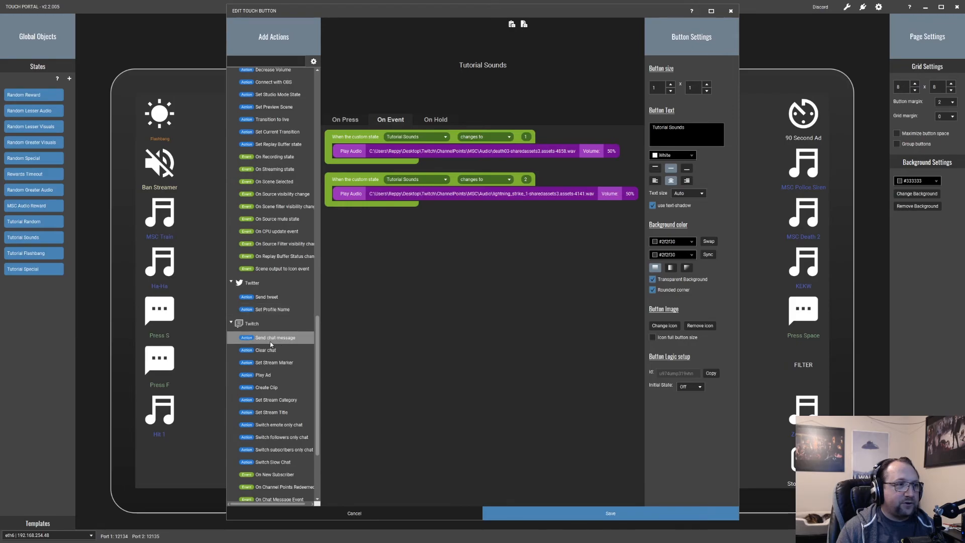
pyautogui.doubleClick(271, 340)
pyautogui.moveTo(279, 340); pyautogui.dragTo(382, 152)
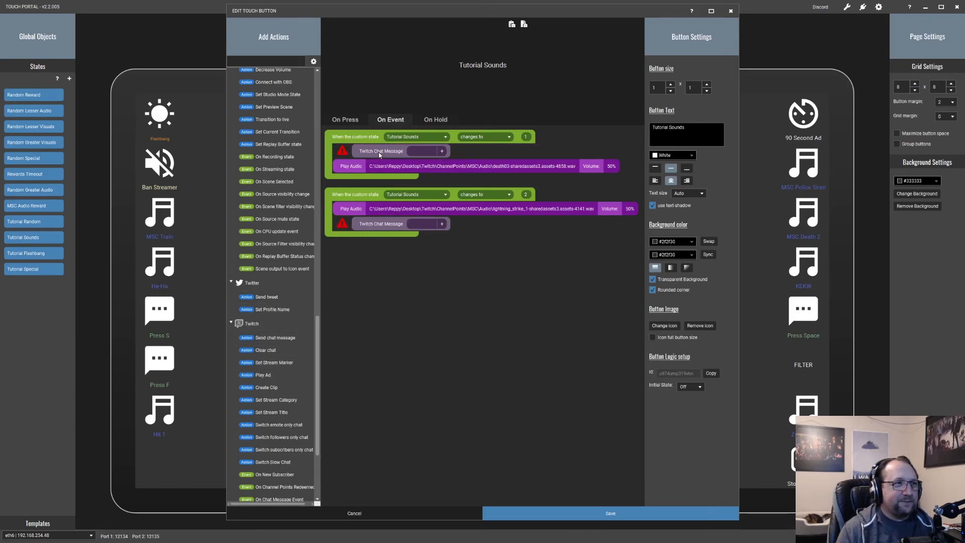
pyautogui.moveTo(374, 224); pyautogui.dragTo(376, 211)
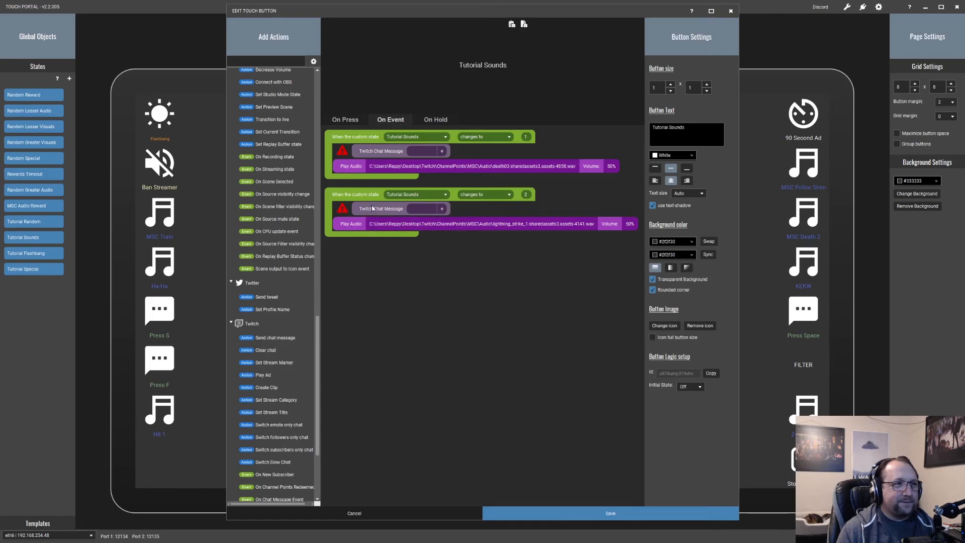
# - Set the Twitch chat message for value 2 to the twitch_last_channel_point_redeemer value followed by "wins Lightning Strike!"
pyautogui.click(442, 208)
pyautogui.click(452, 213)
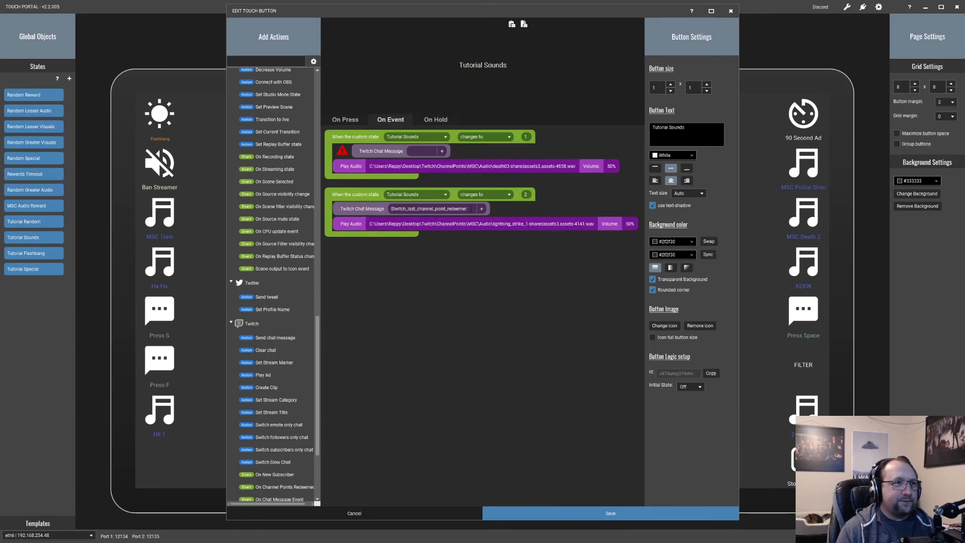
pyautogui.write('wins')
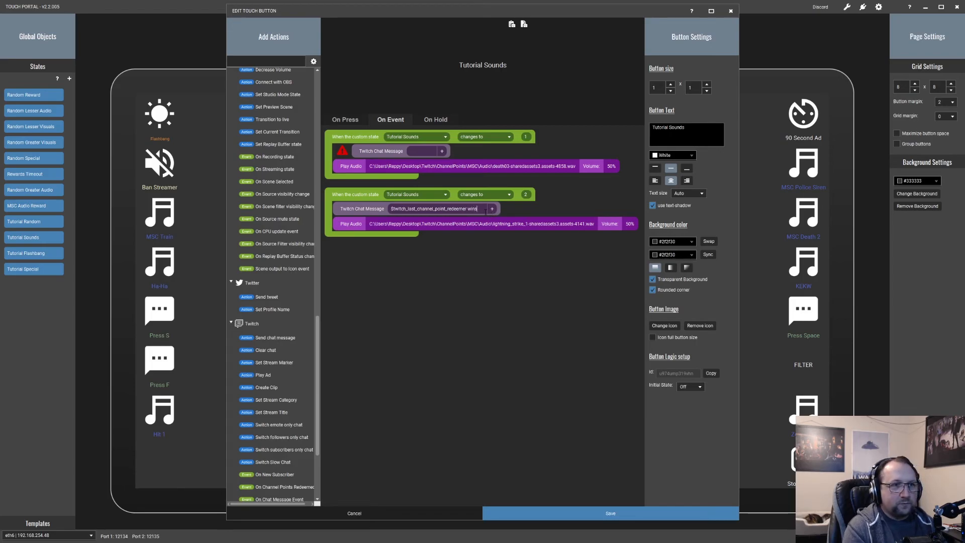
pyautogui.write(' L')
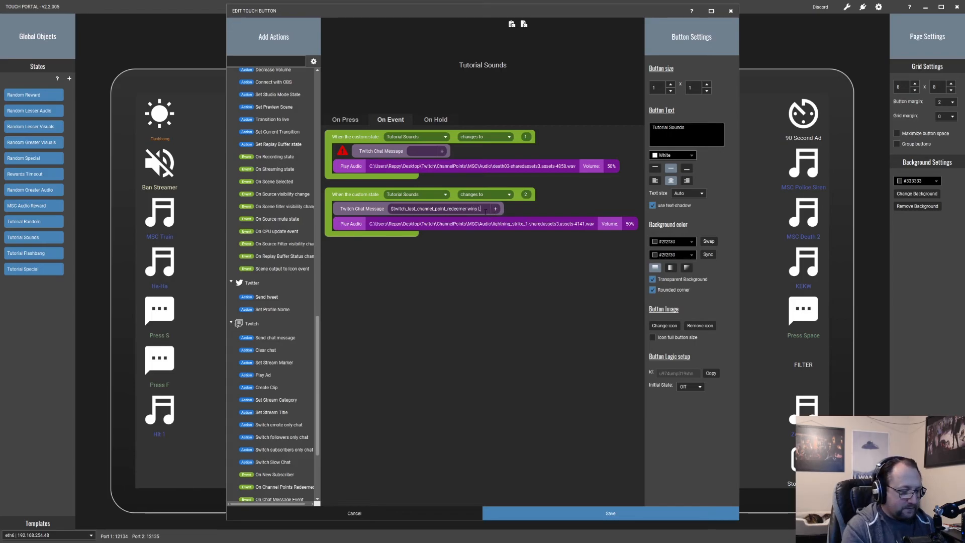
pyautogui.write('ightning Strike!')
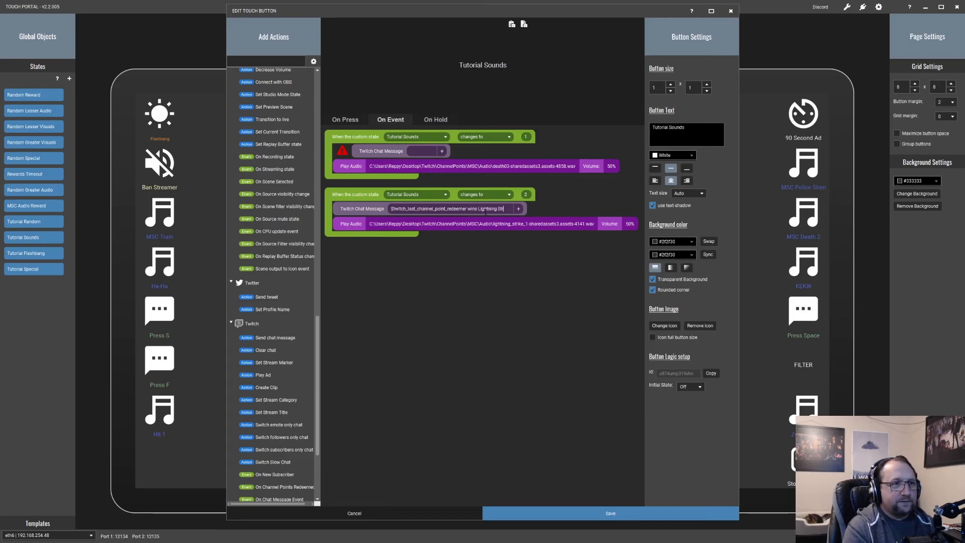
# - Set the Twitch chat message for value 1 to the twitch_last_channel_point_redeemer value followed by "wins Death!", and save the button
pyautogui.click(442, 151)
pyautogui.click(502, 217)
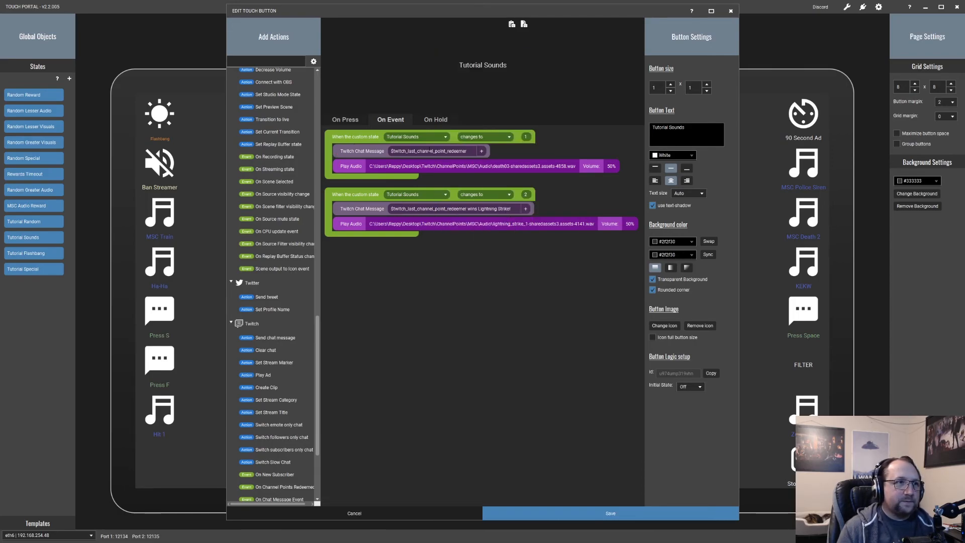
pyautogui.click(471, 149)
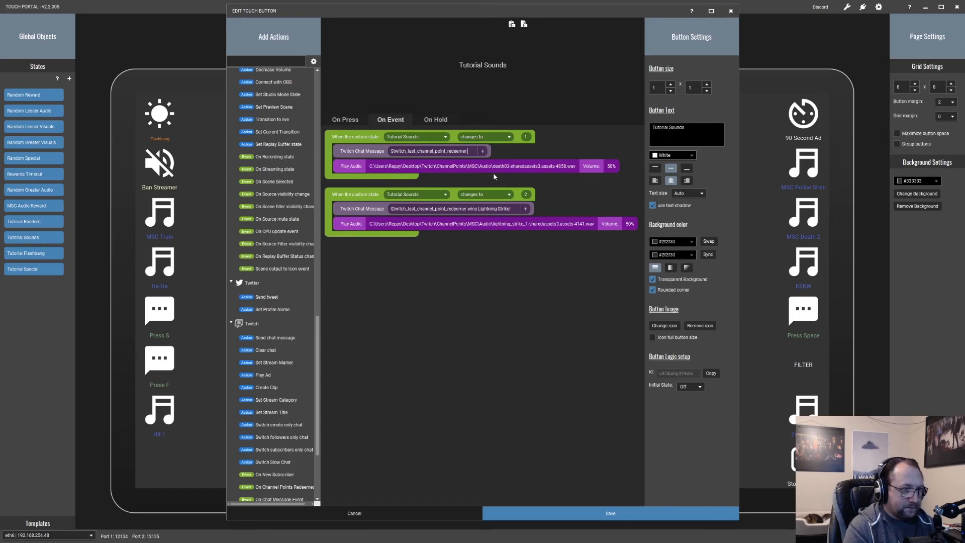
pyautogui.write('wins Death!')
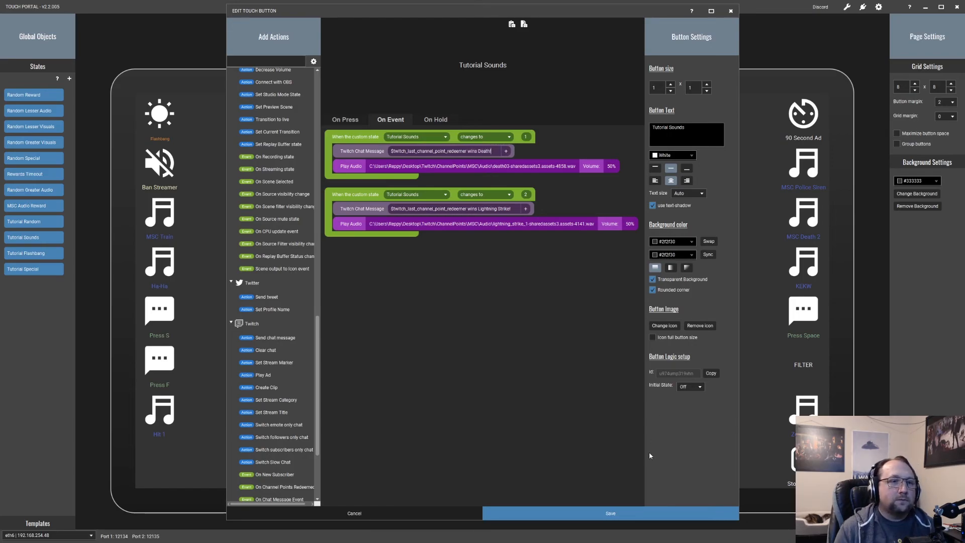
pyautogui.click(621, 514)
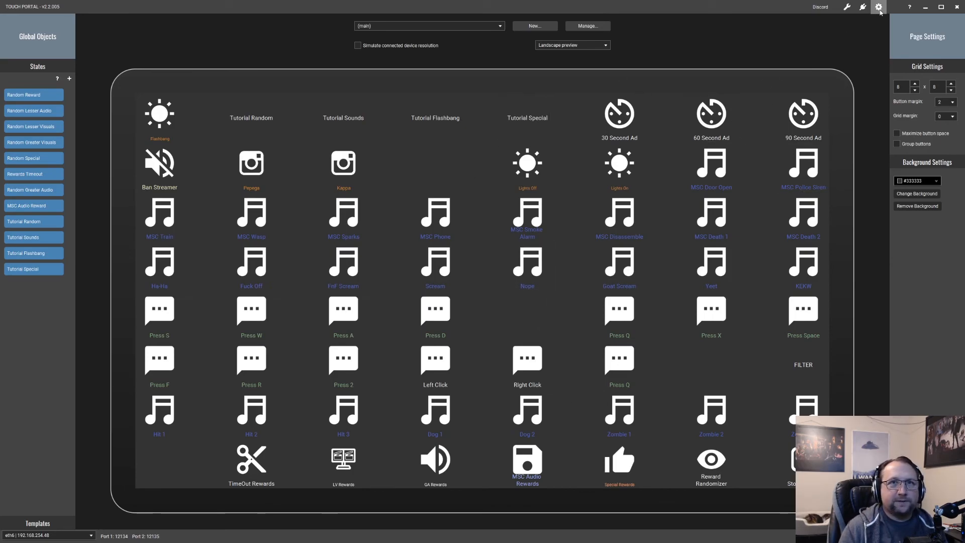
# - Return to the Twitch Stream Manager and redeem the TutorialGamble reward from the chat twice
pyautogui.click(926, 7)
pyautogui.click(108, 436)
pyautogui.click(136, 496)
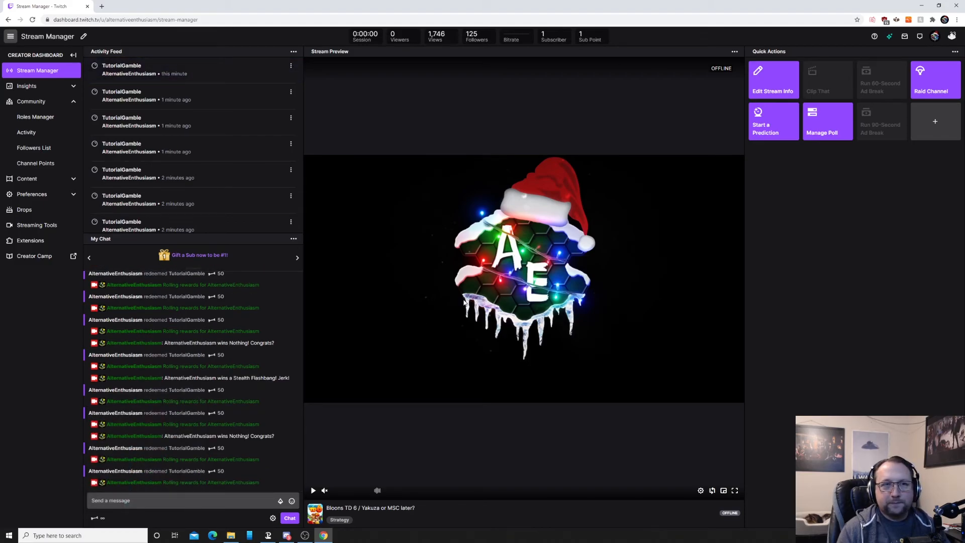
pyautogui.click(95, 518)
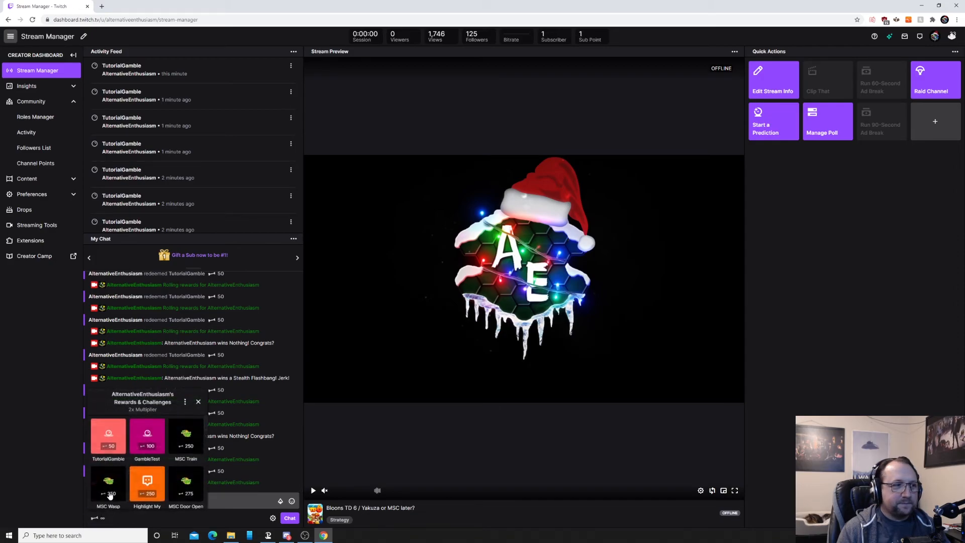
pyautogui.click(108, 435)
pyautogui.click(141, 493)
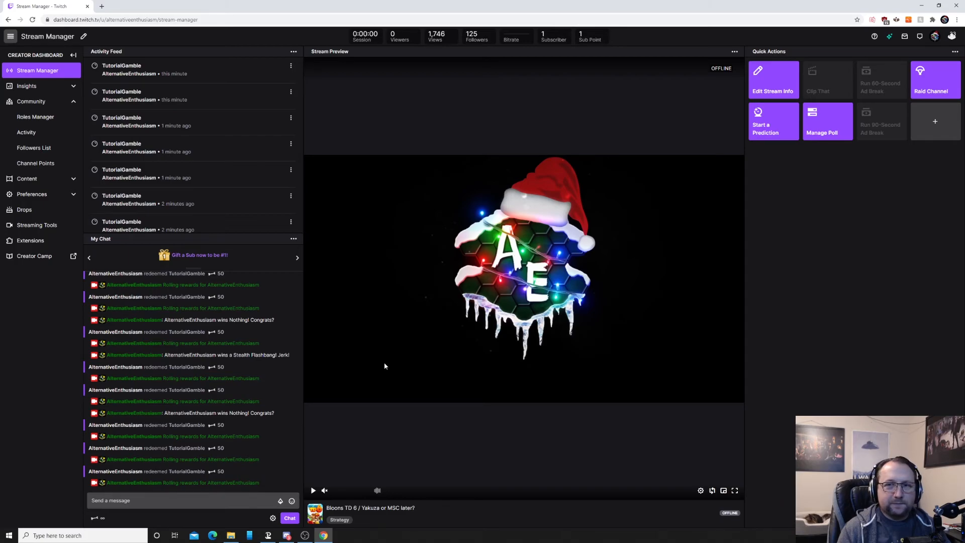
# - Redeem TutorialGamble ten more times from the chat's rewards list to test the randomized outcomes and their messages
pyautogui.click(96, 517)
pyautogui.click(106, 436)
pyautogui.click(144, 495)
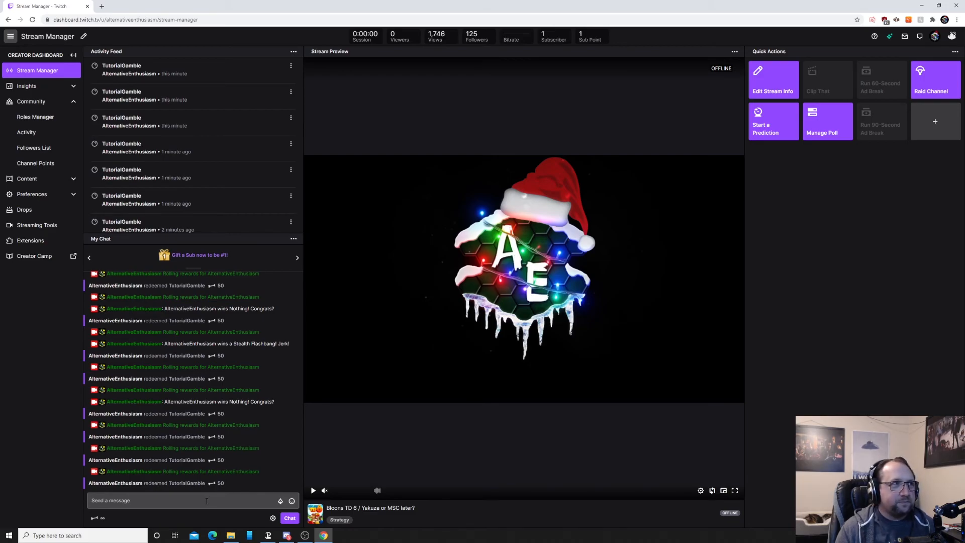
pyautogui.click(98, 519)
pyautogui.click(135, 449)
pyautogui.click(147, 495)
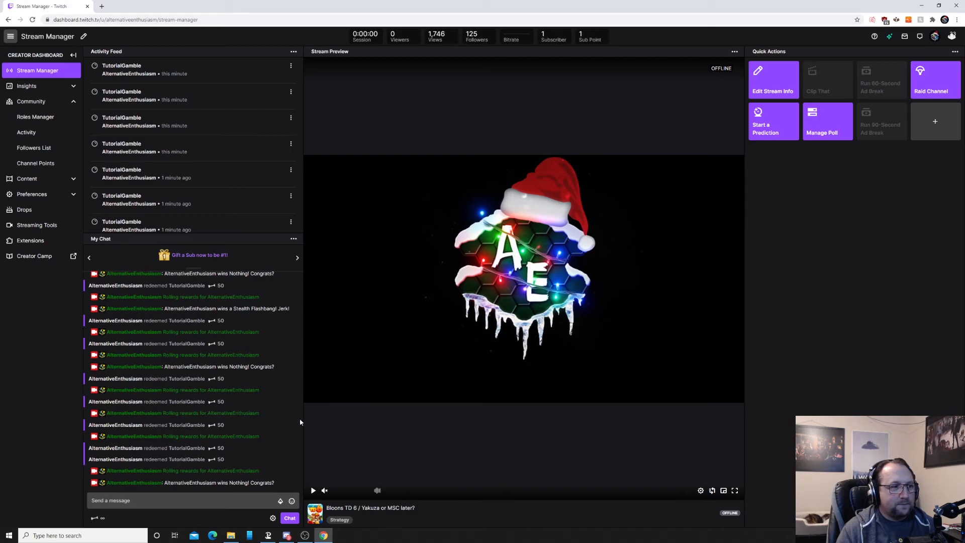
pyautogui.click(98, 518)
pyautogui.click(146, 482)
pyautogui.click(135, 496)
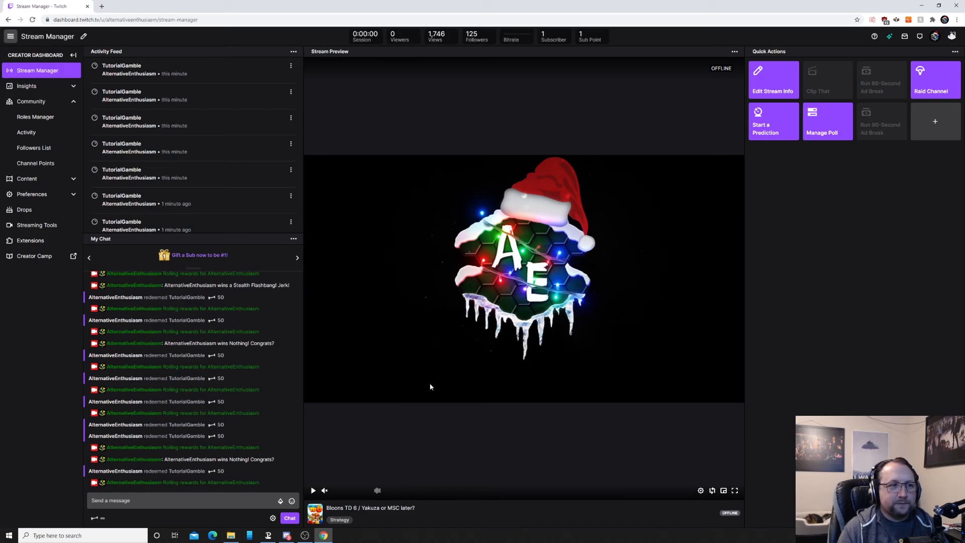
pyautogui.click(97, 518)
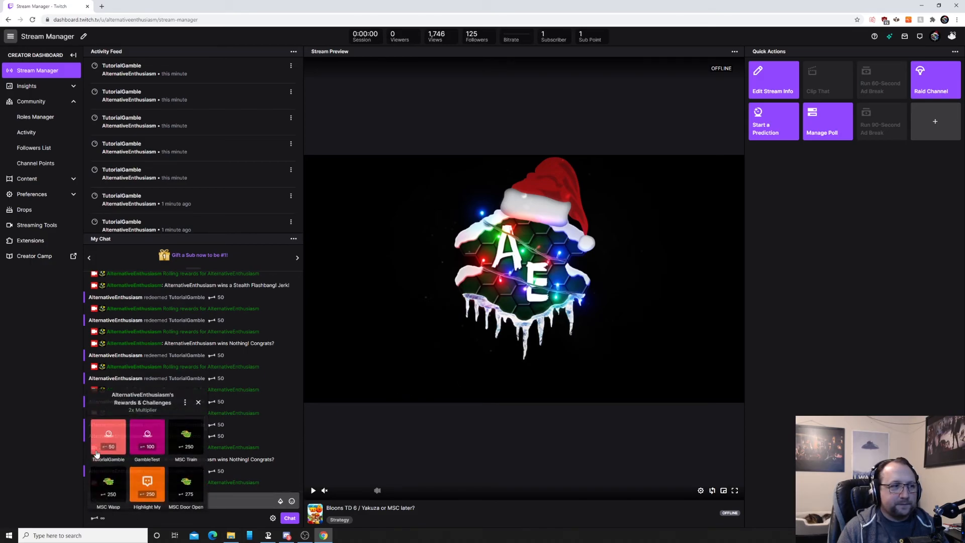
pyautogui.click(103, 442)
pyautogui.click(141, 496)
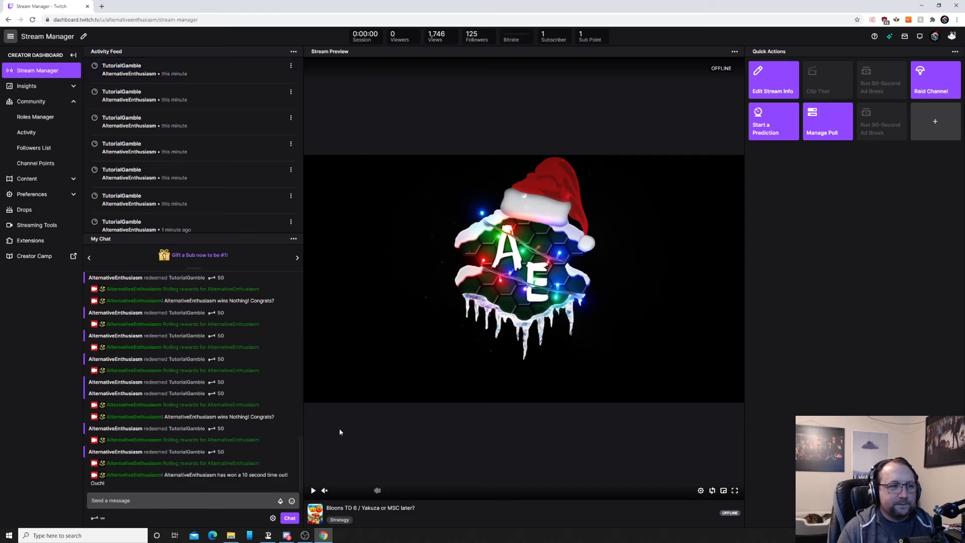
pyautogui.click(97, 519)
pyautogui.click(108, 442)
pyautogui.click(135, 495)
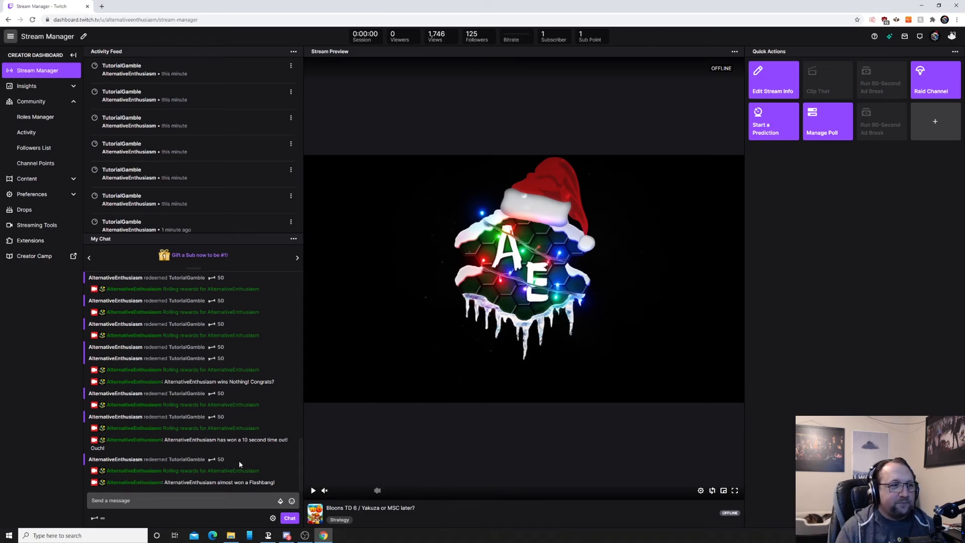
pyautogui.click(99, 519)
pyautogui.click(107, 436)
pyautogui.click(147, 495)
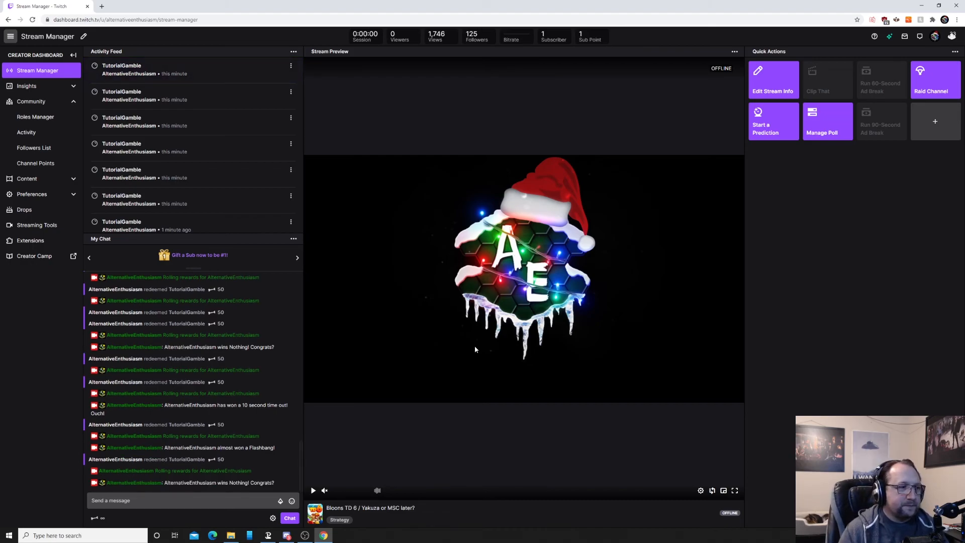
pyautogui.click(96, 518)
pyautogui.click(108, 436)
pyautogui.click(145, 494)
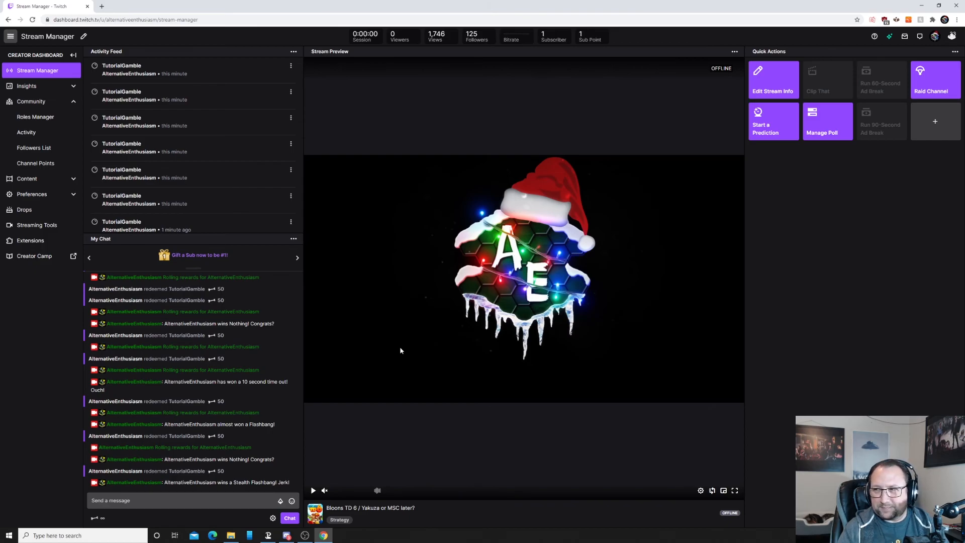
pyautogui.click(95, 518)
pyautogui.click(114, 456)
pyautogui.click(143, 493)
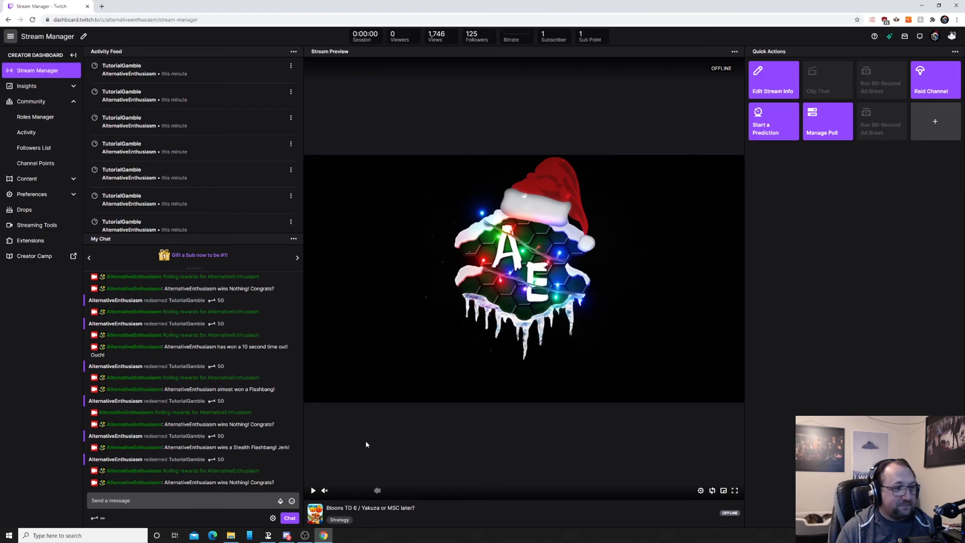
pyautogui.click(96, 519)
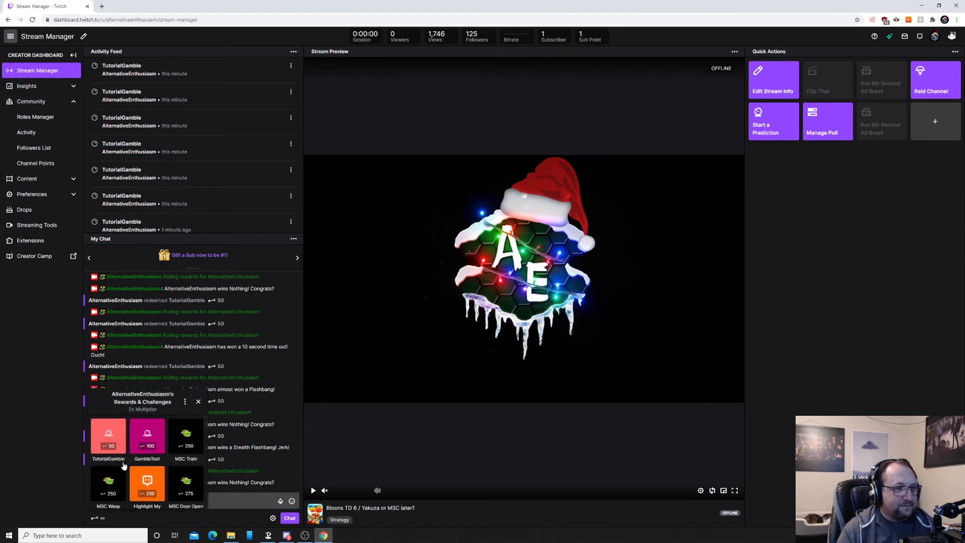
pyautogui.click(147, 489)
pyautogui.click(147, 493)
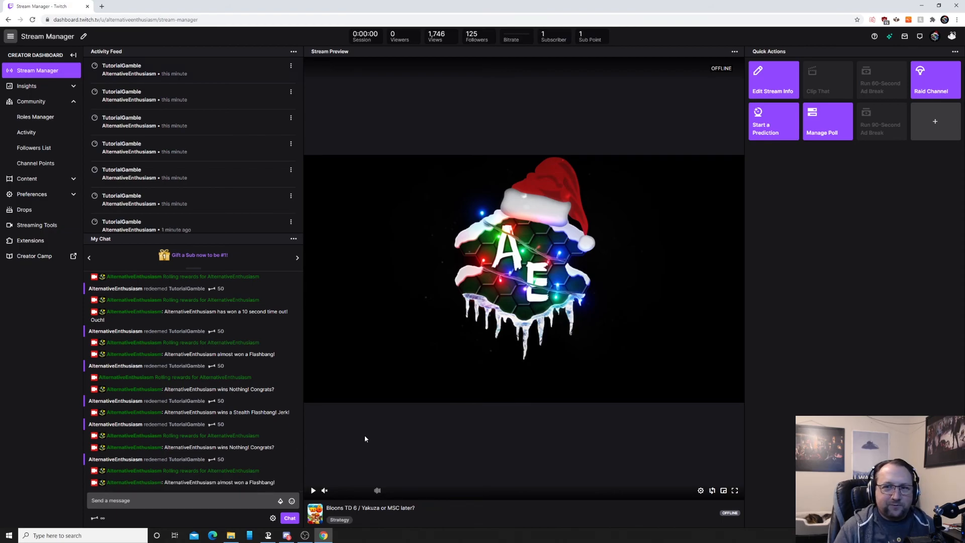
pyautogui.click(95, 517)
pyautogui.click(107, 447)
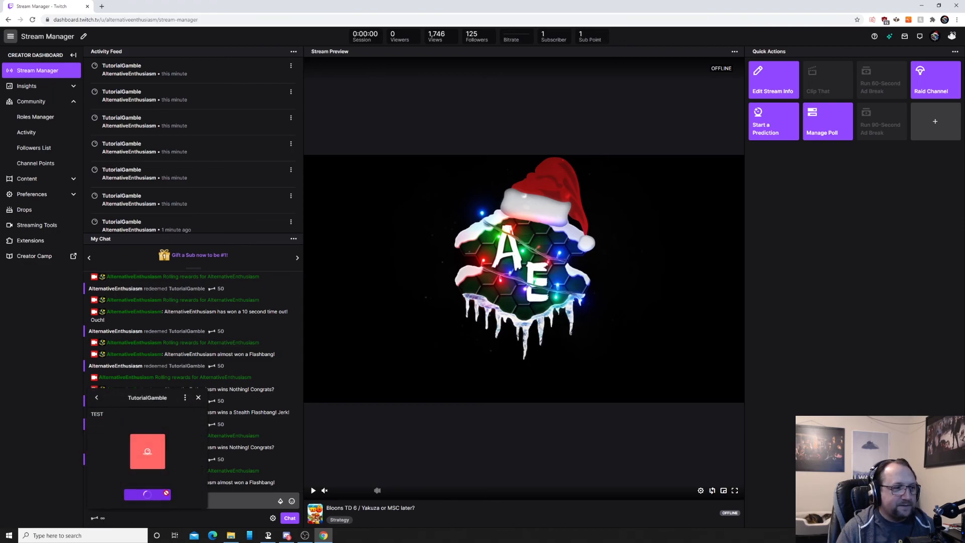
pyautogui.click(147, 492)
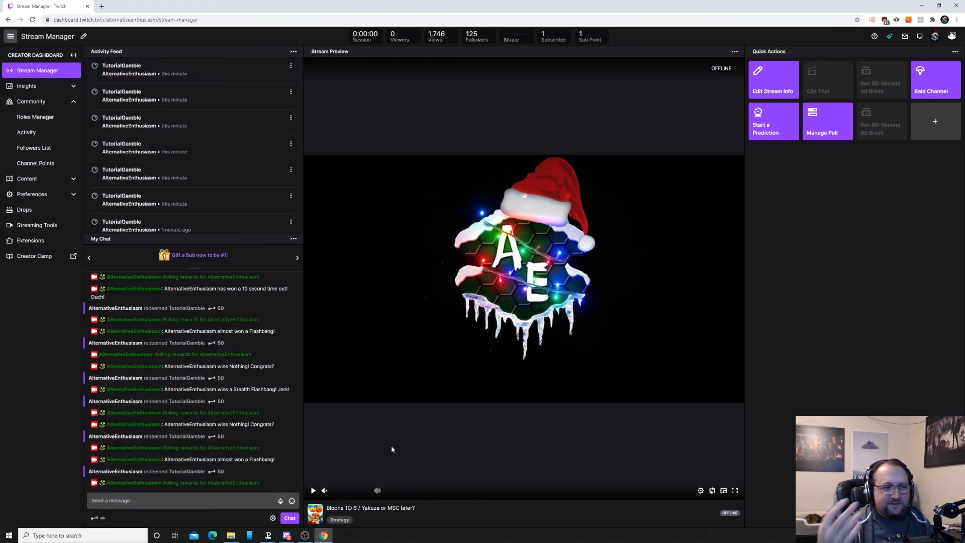